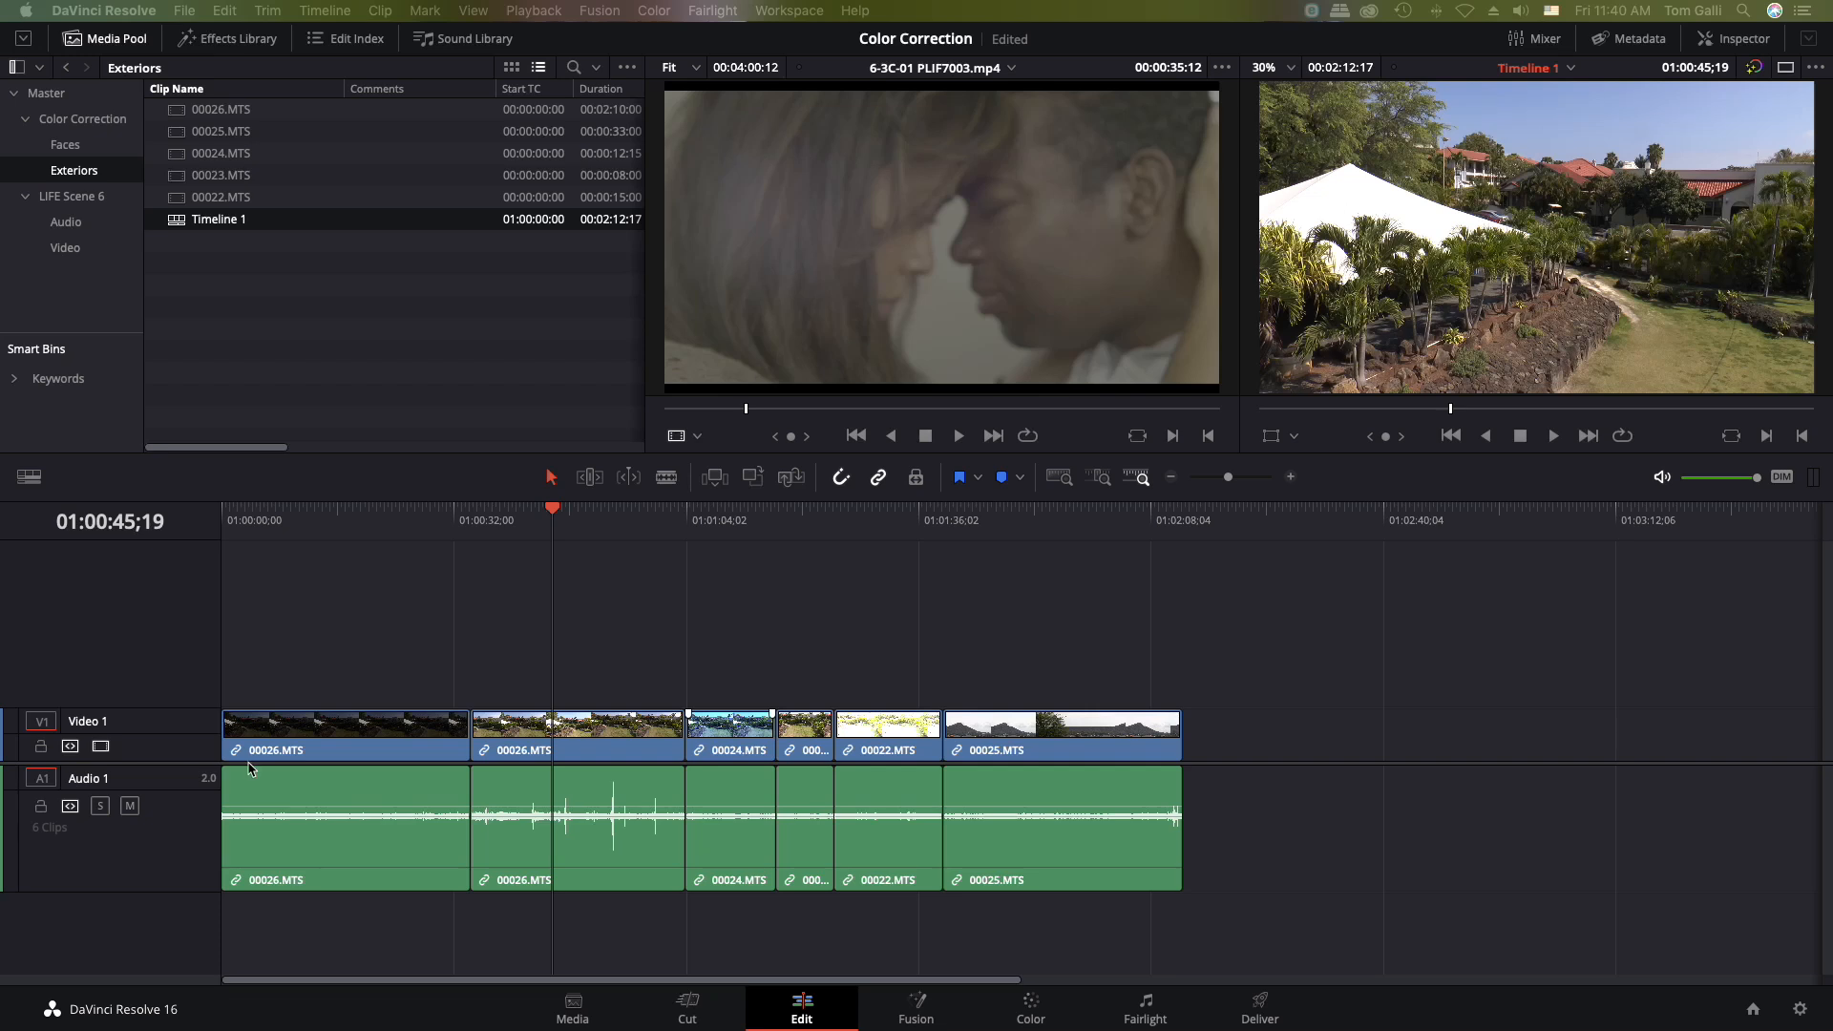
Step: Preview each of the six clips in Timeline 1 to compare their exposure and color
{"action": "left_click", "coordinate": [345, 509]}
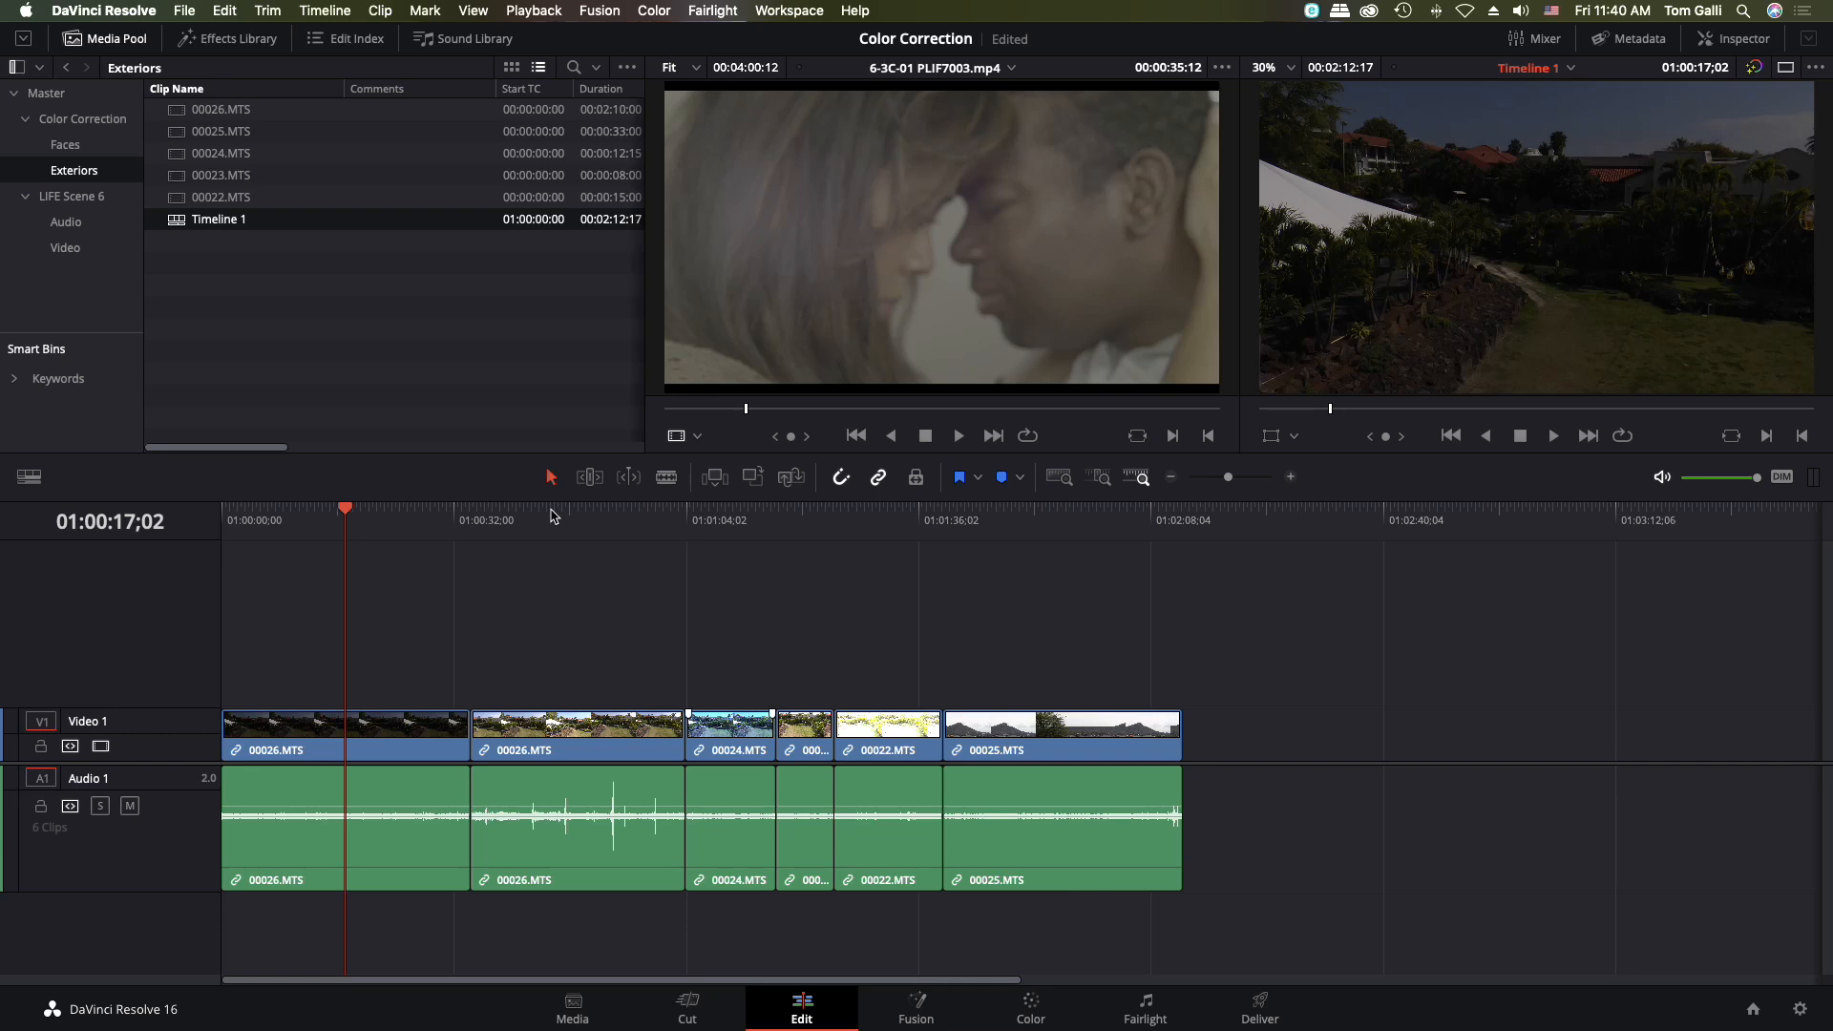
{"action": "left_click", "coordinate": [551, 516]}
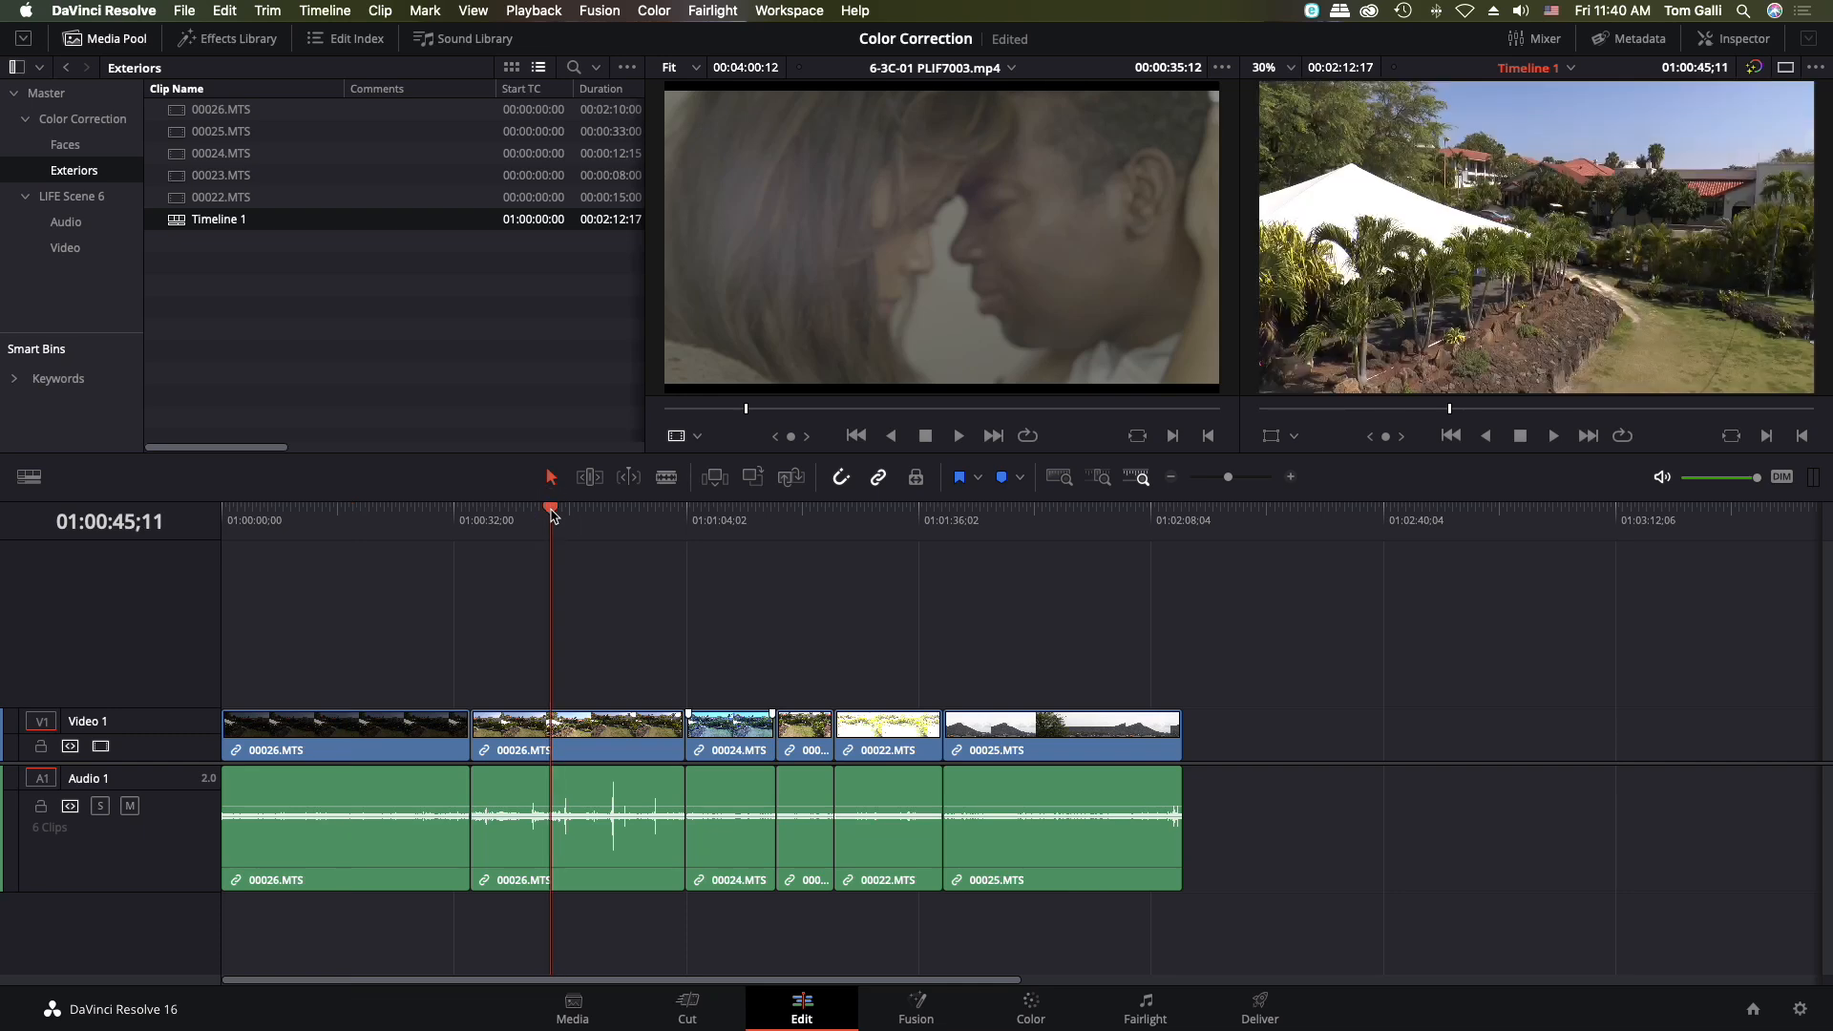
{"action": "left_click", "coordinate": [717, 516]}
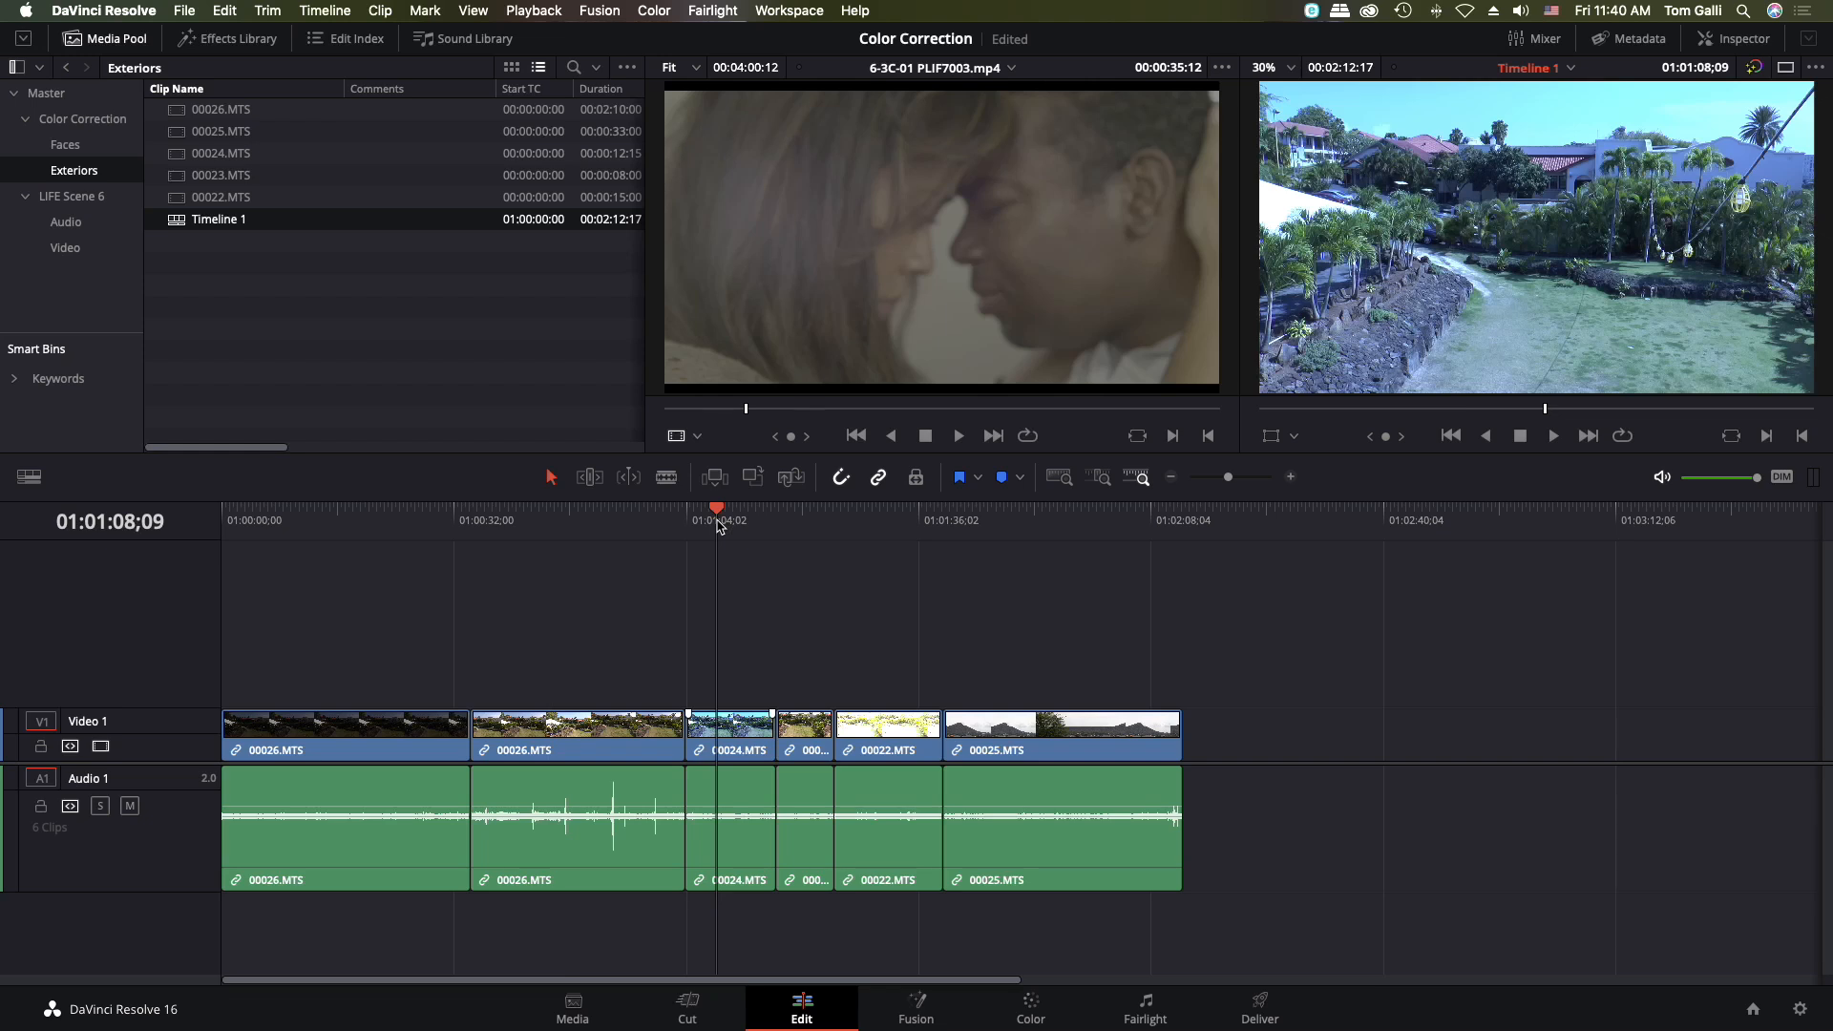
{"action": "left_click", "coordinate": [803, 513]}
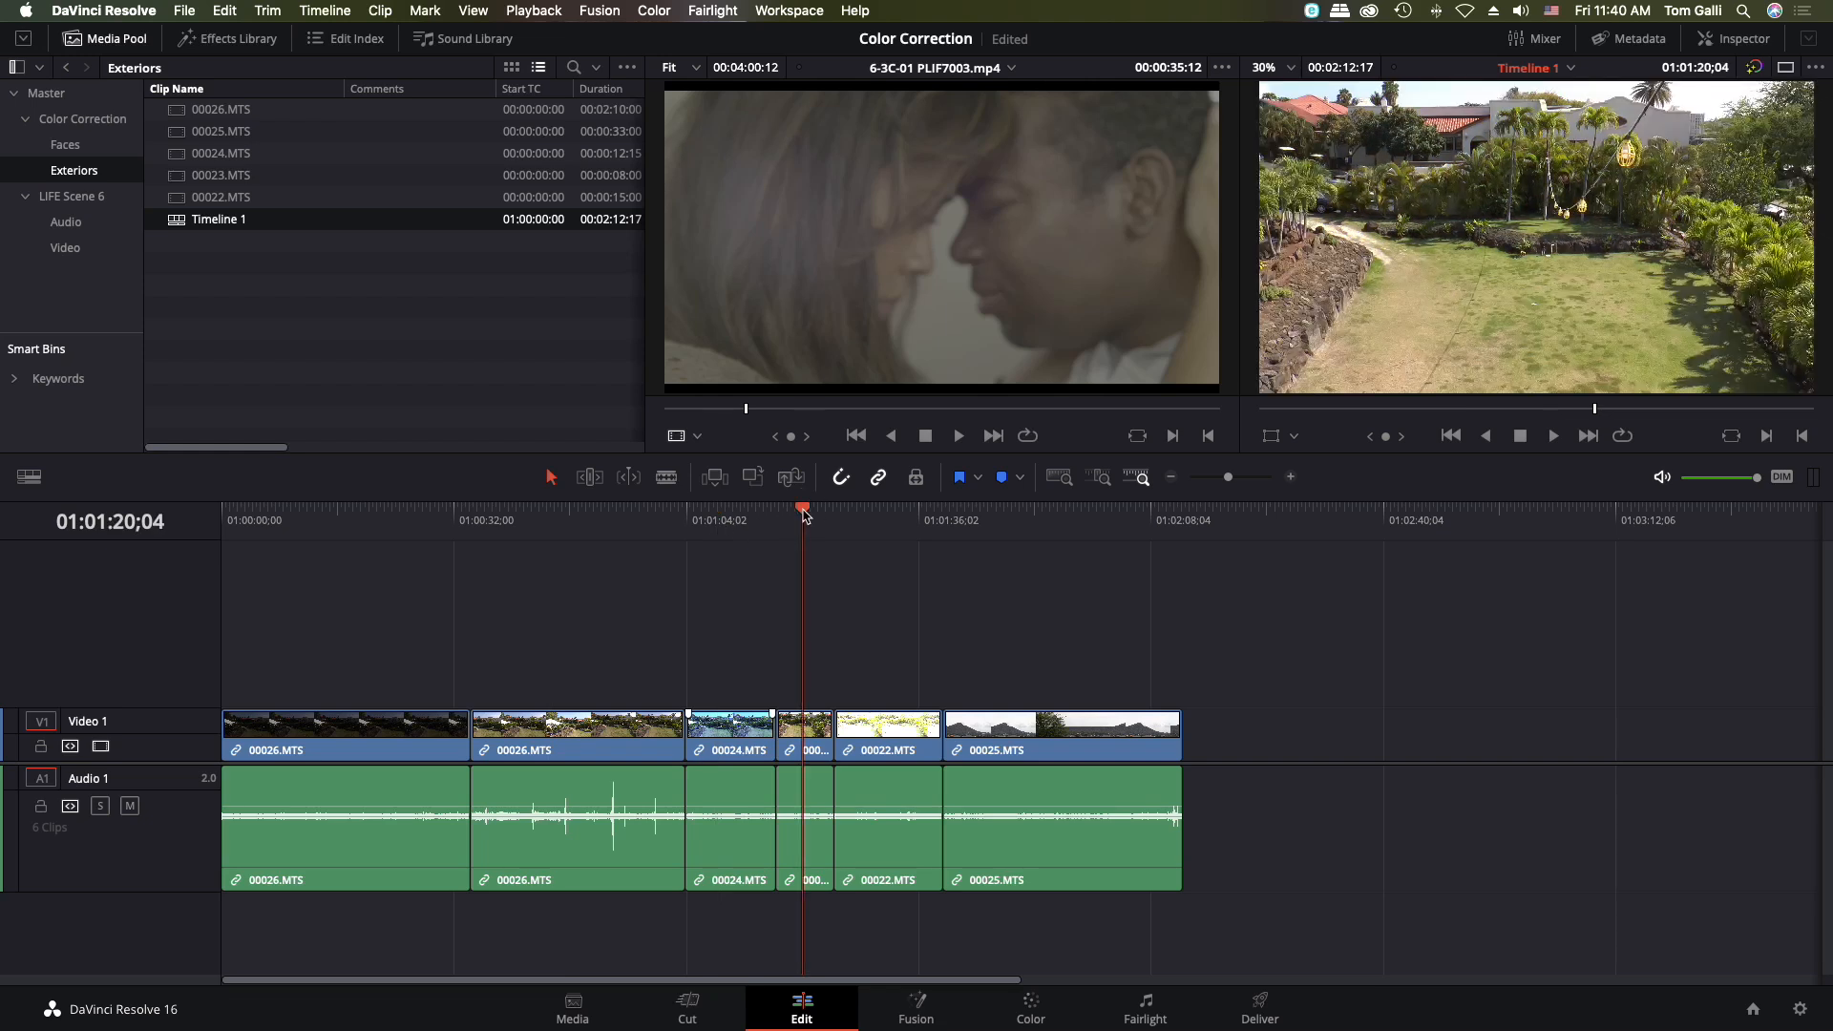
{"action": "left_click", "coordinate": [879, 514]}
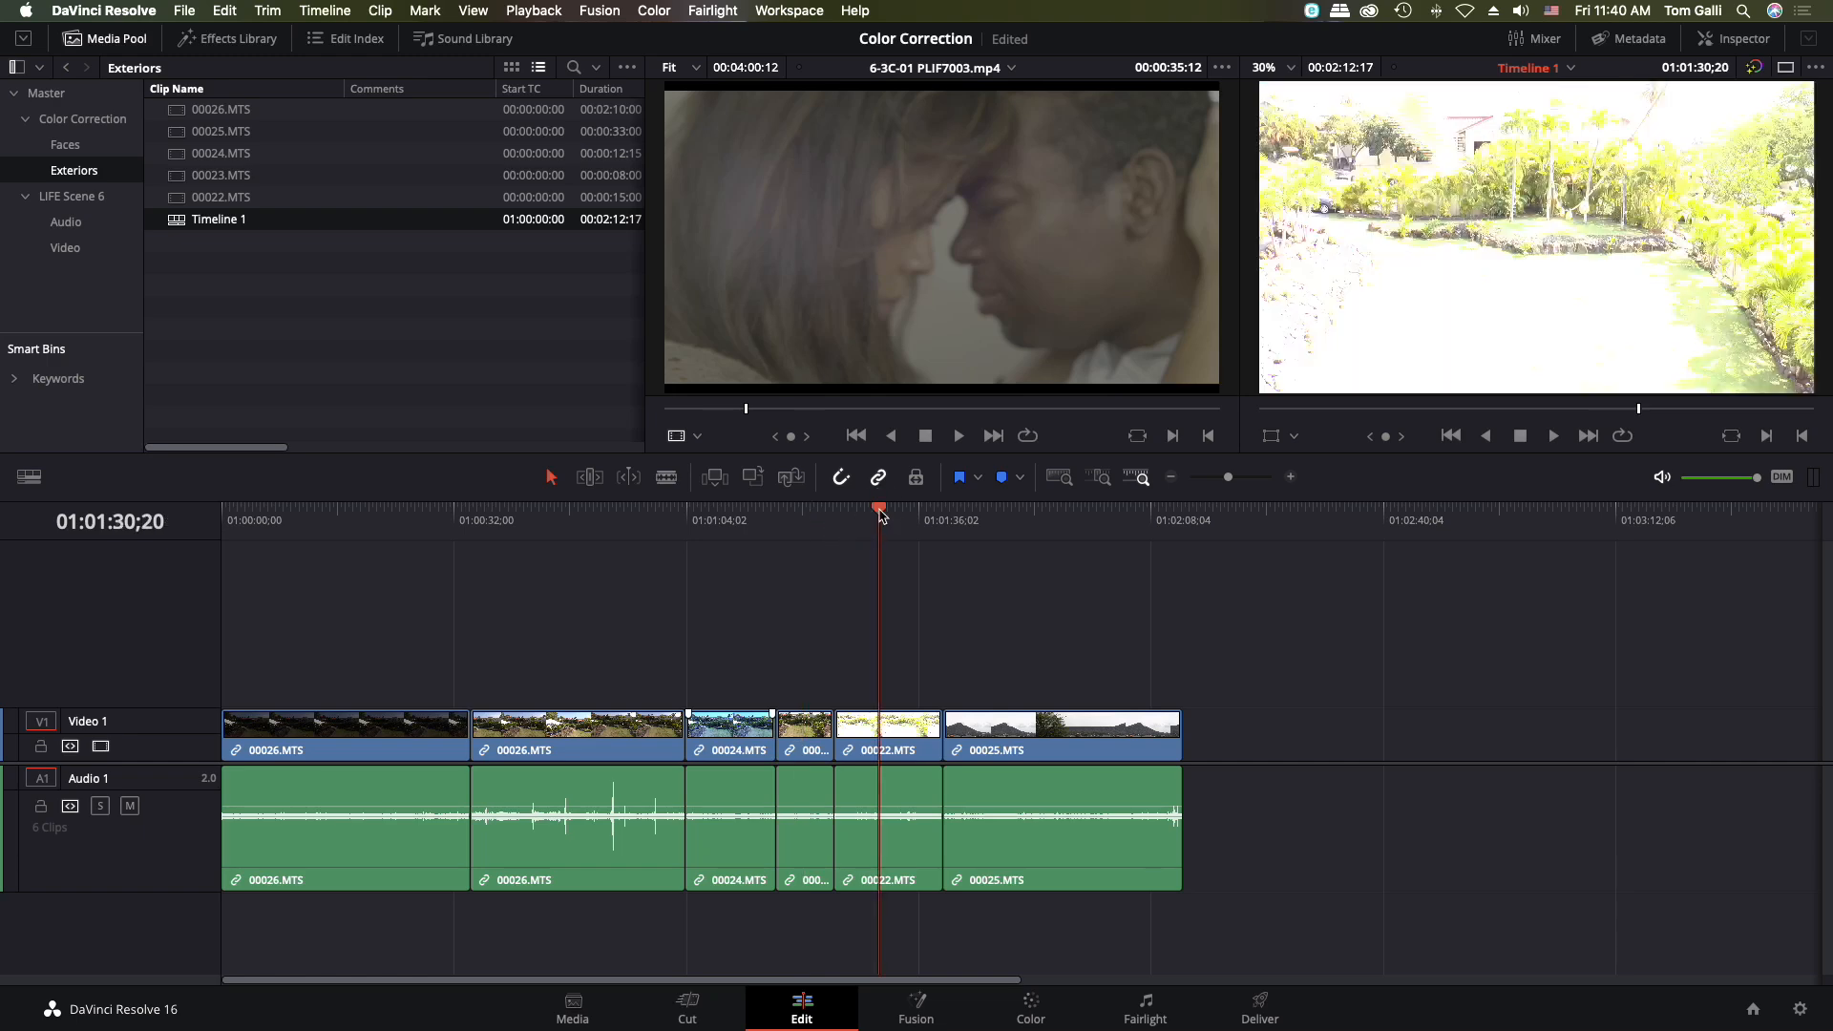
{"action": "left_click", "coordinate": [1033, 514]}
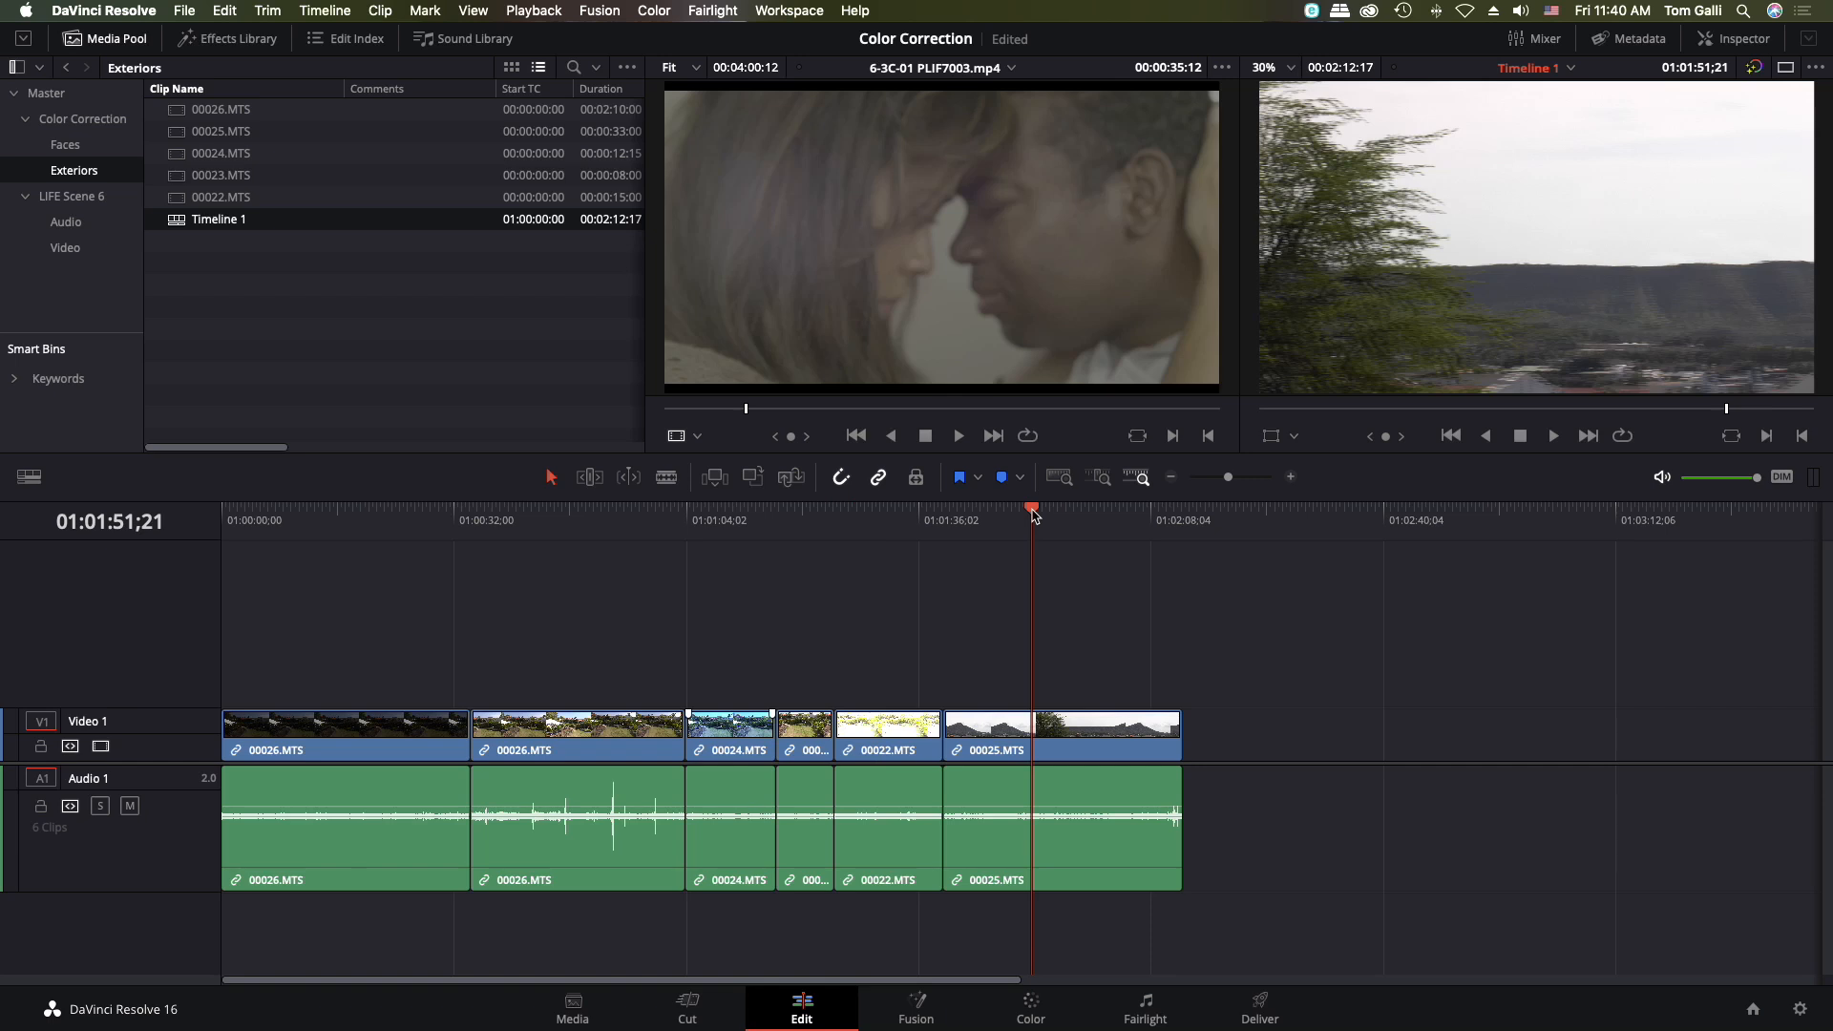
{"action": "left_click_drag", "start_coordinate": [1033, 513], "coordinate": [1048, 514]}
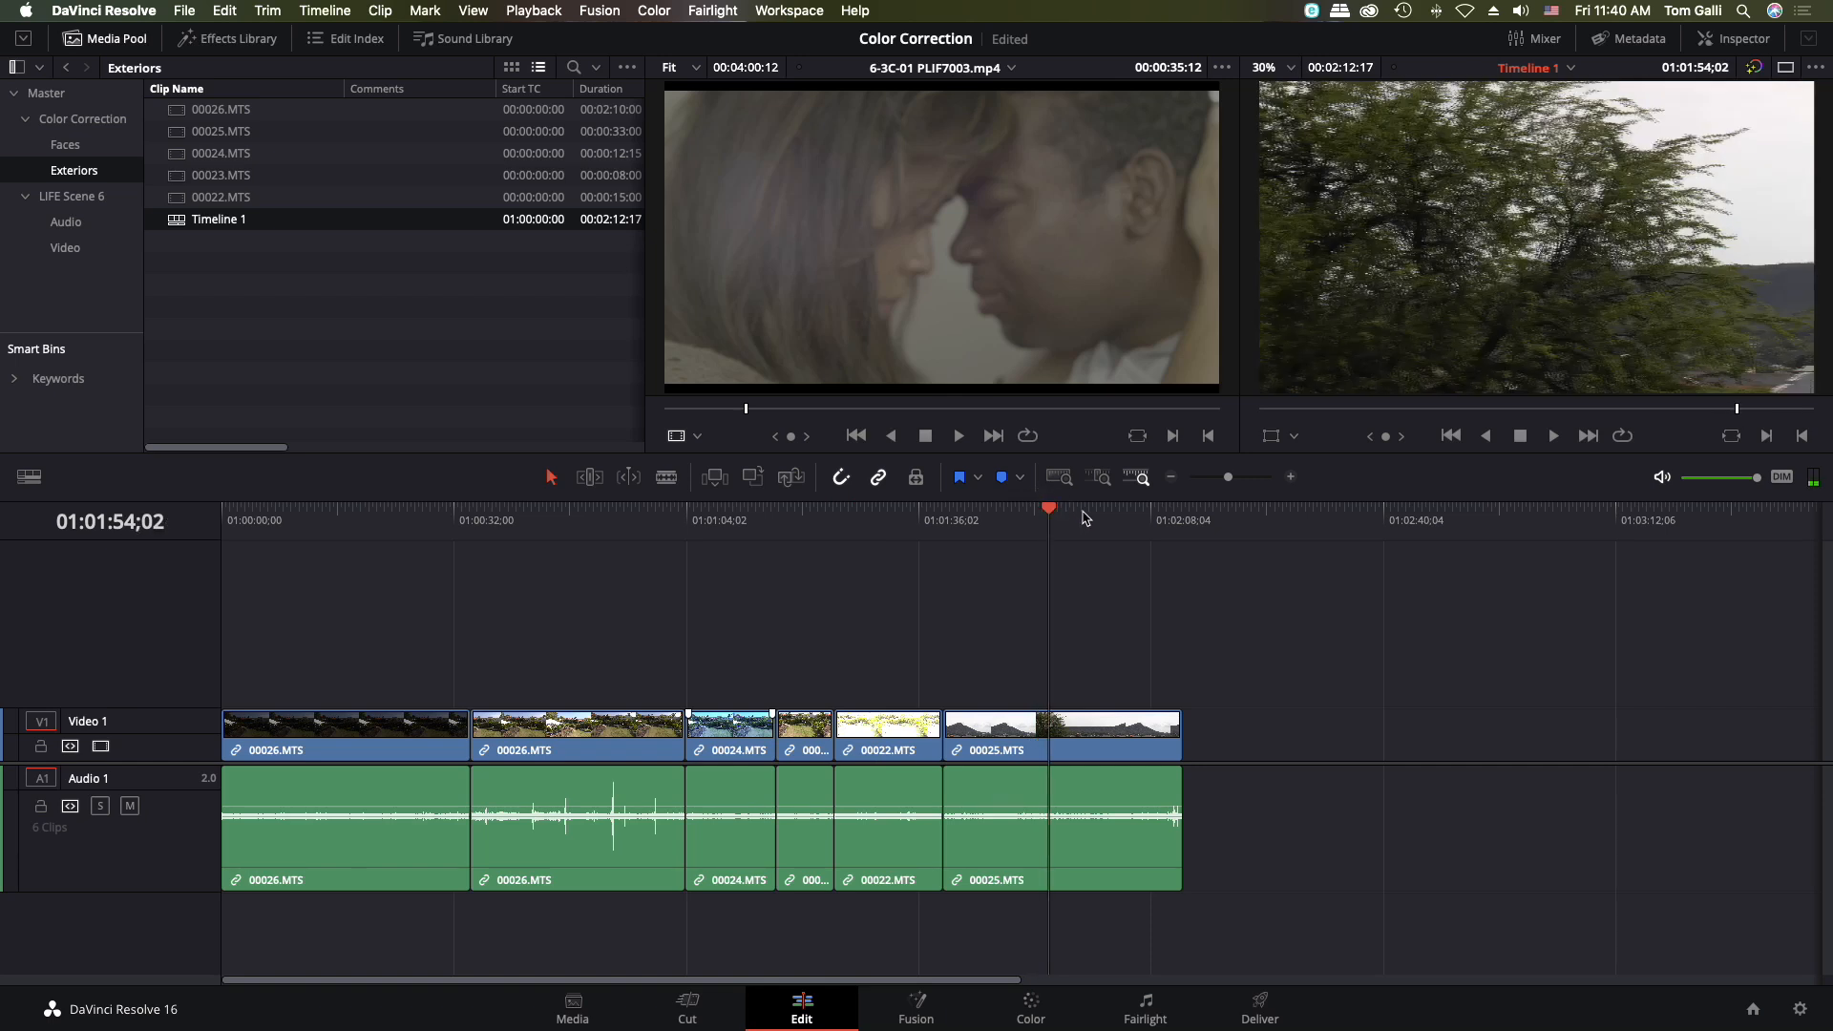
{"action": "left_click", "coordinate": [1116, 514]}
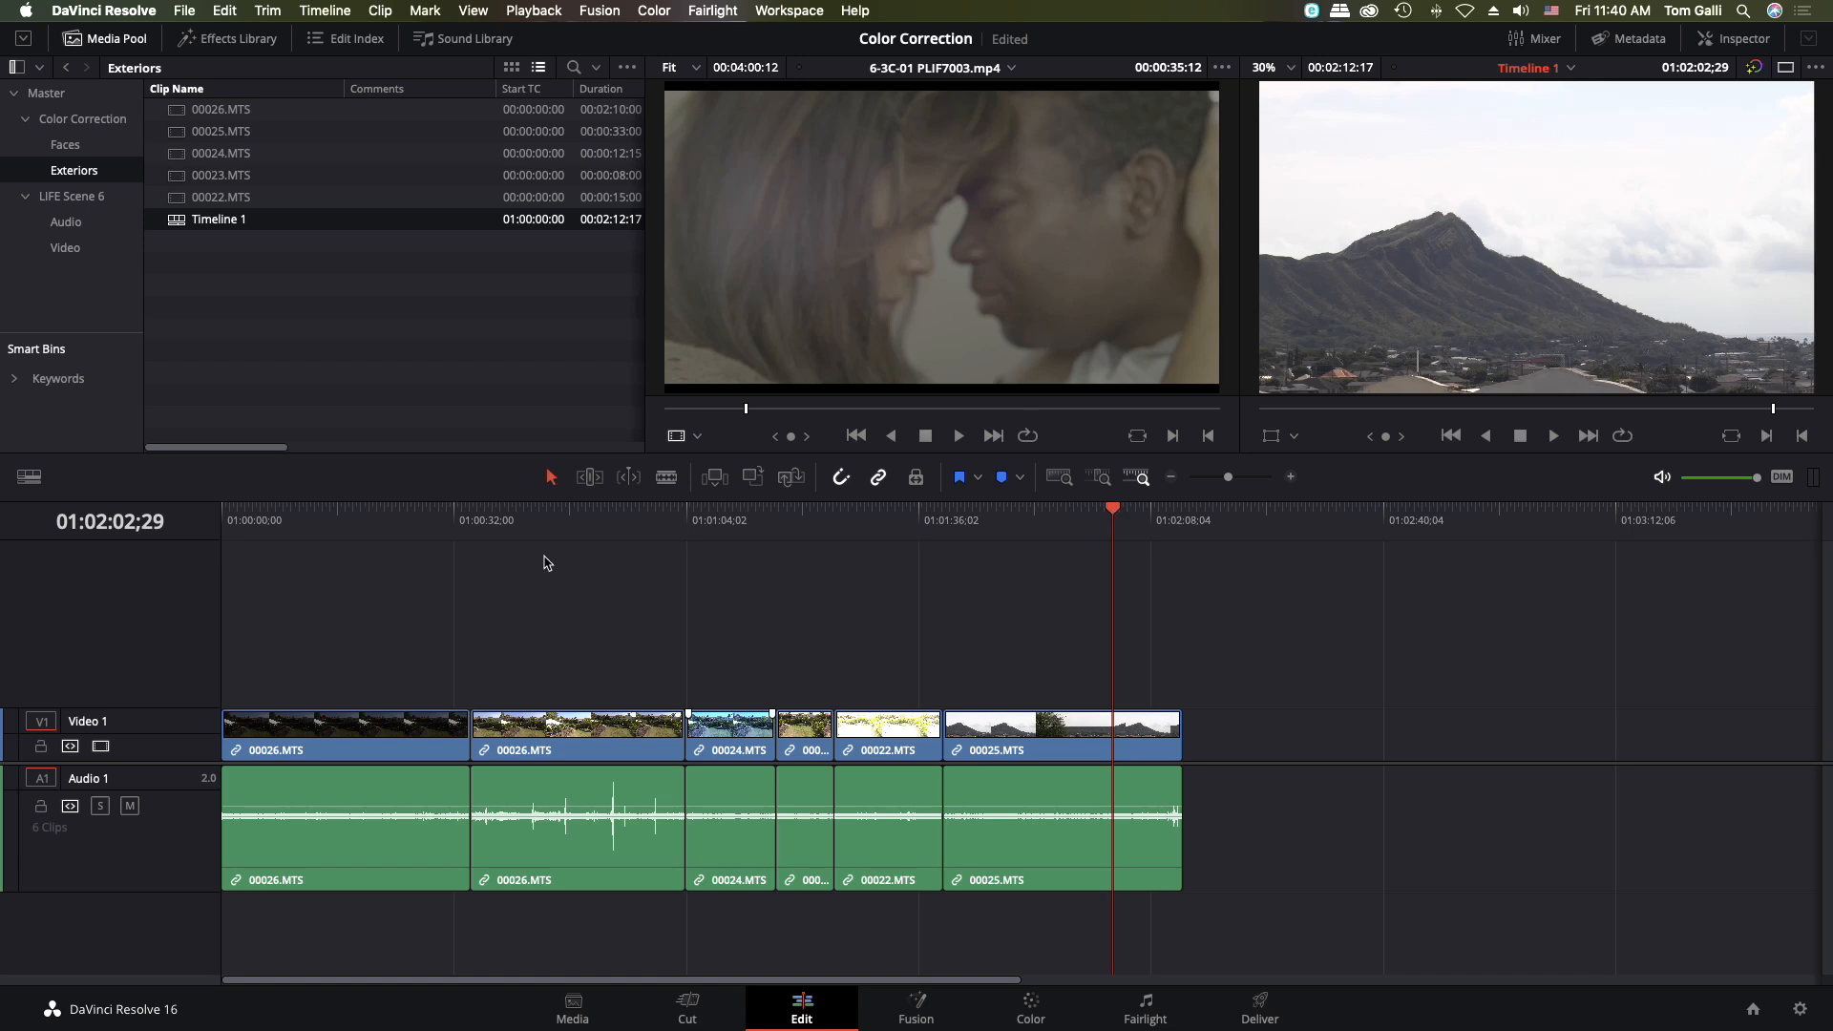
Step: Switch to the Color page and look through its LUTs, media pool, mini timeline and stills gallery
{"action": "left_click", "coordinate": [1030, 1014]}
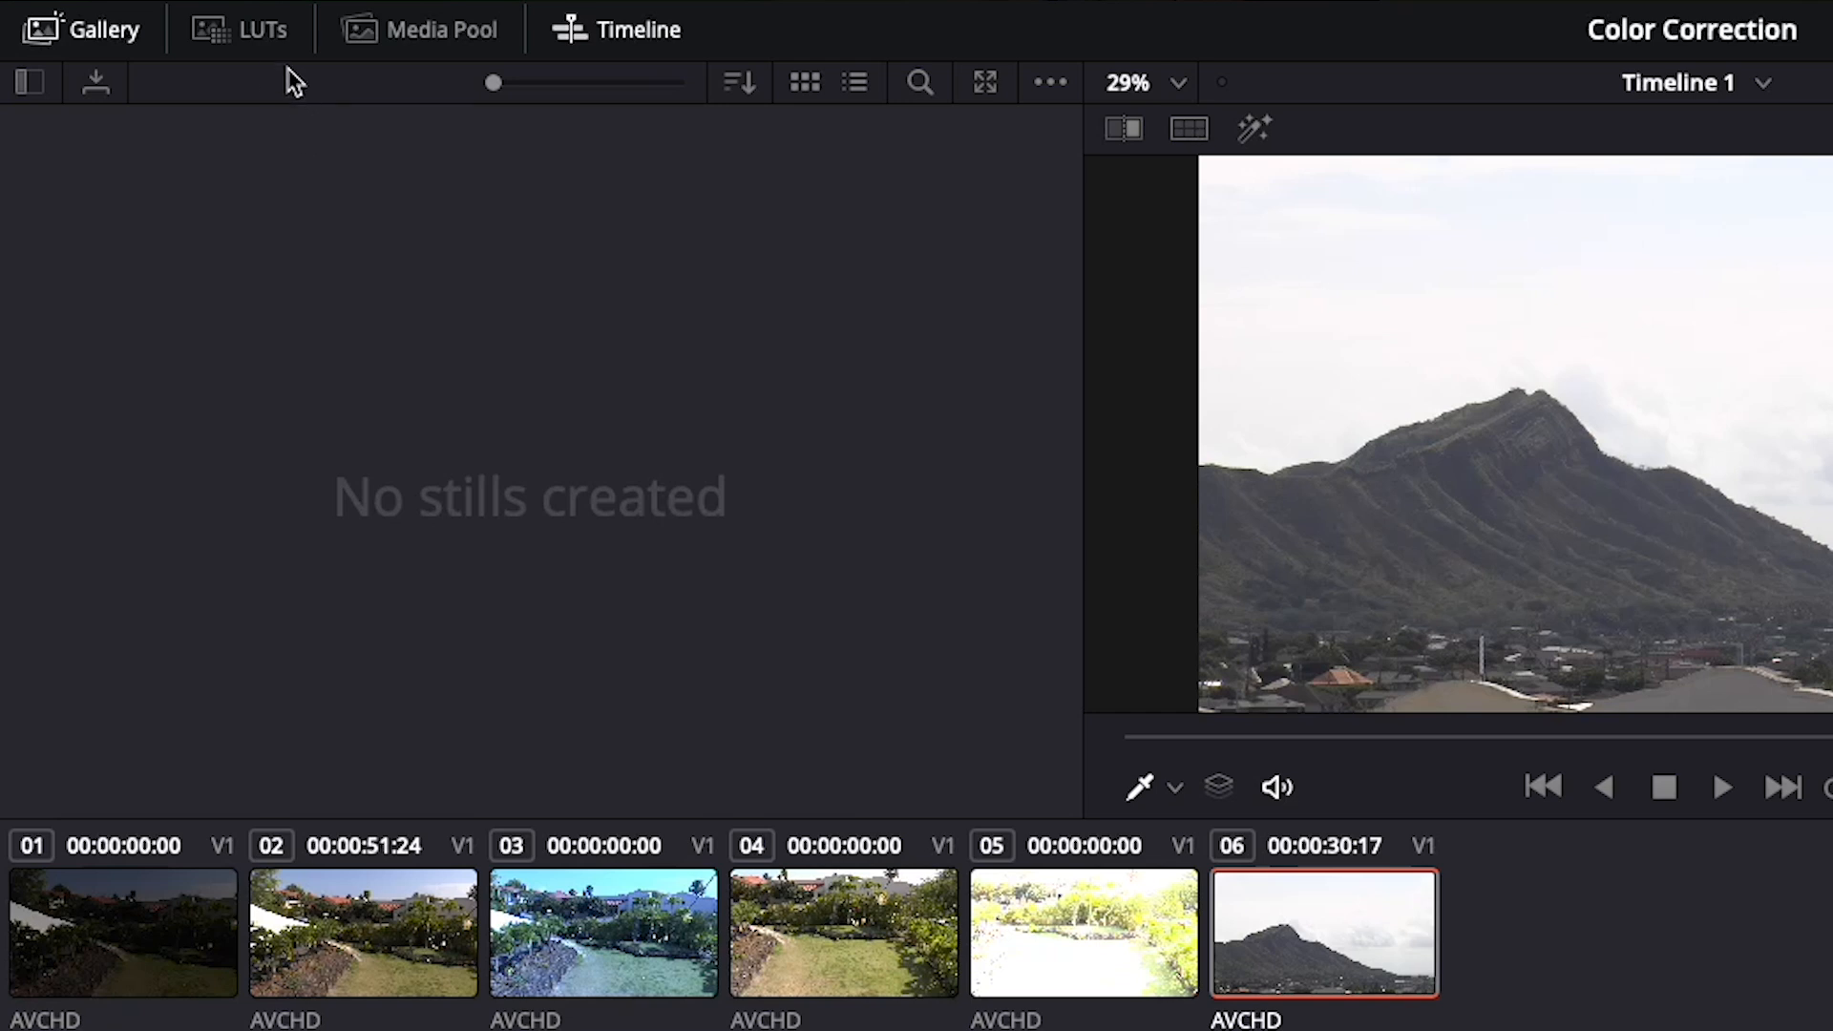
{"action": "left_click", "coordinate": [258, 36]}
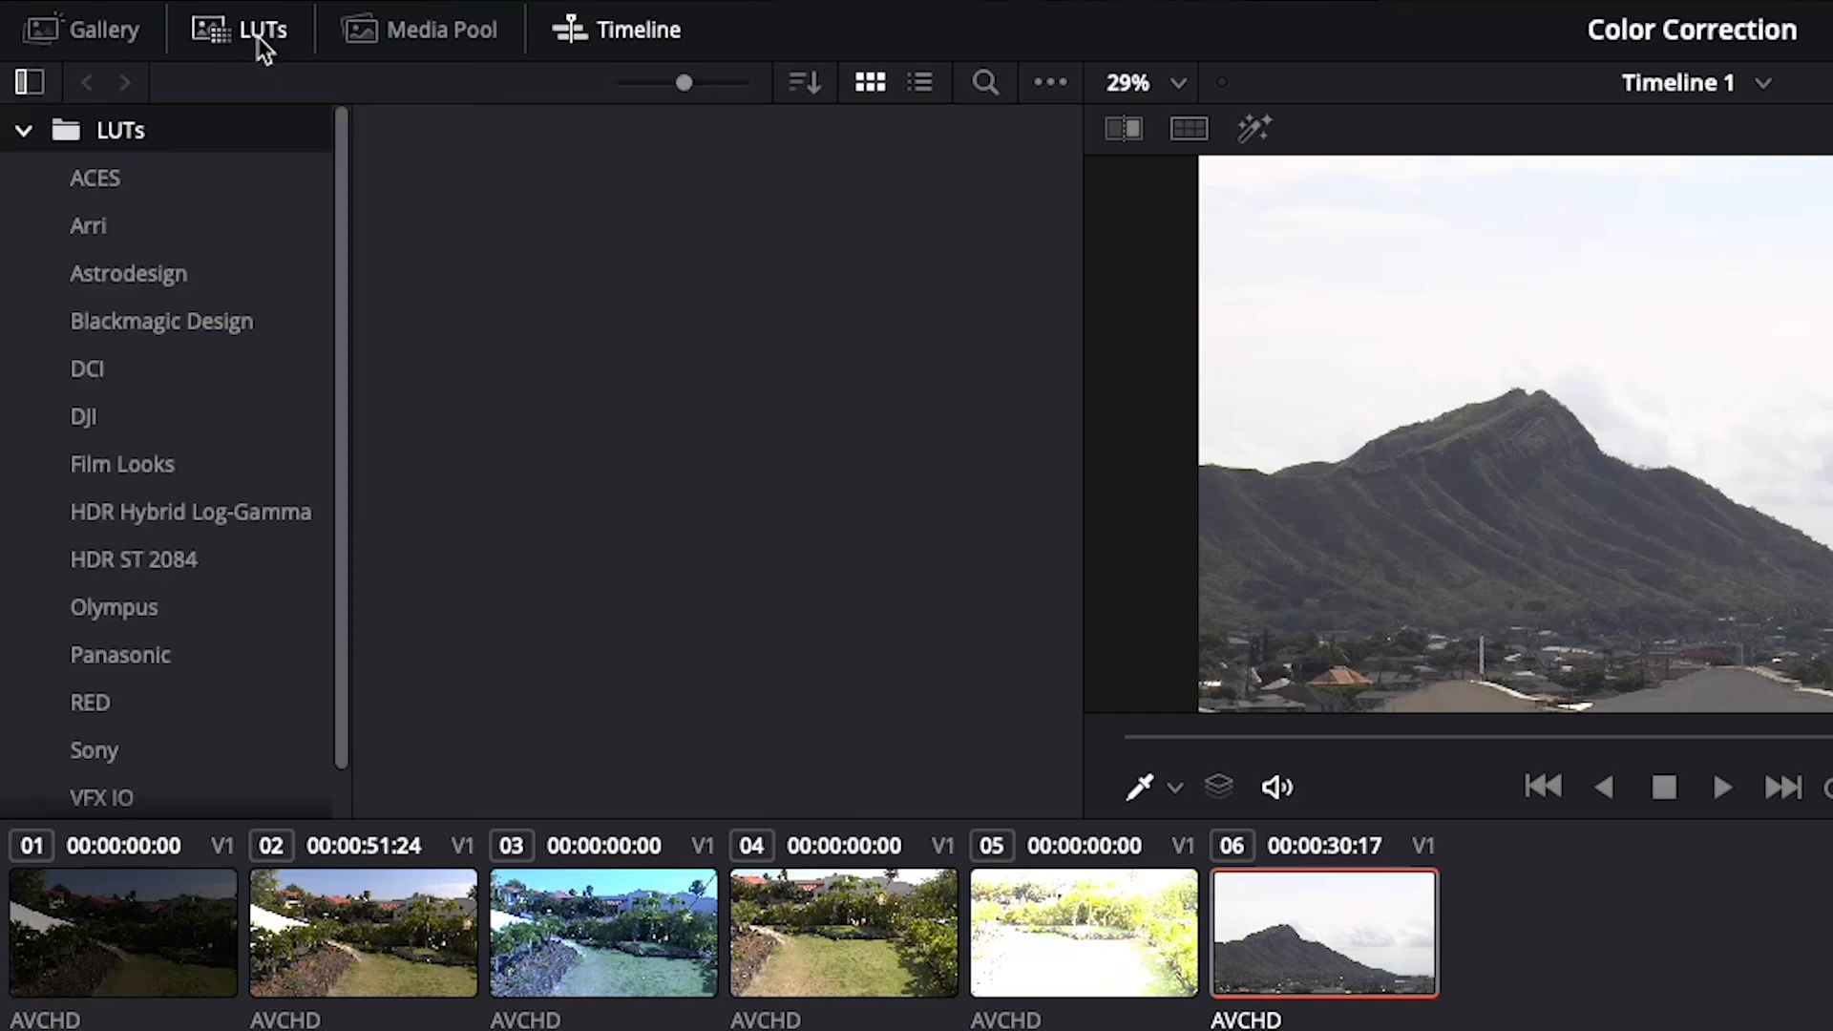
{"action": "left_click", "coordinate": [435, 39]}
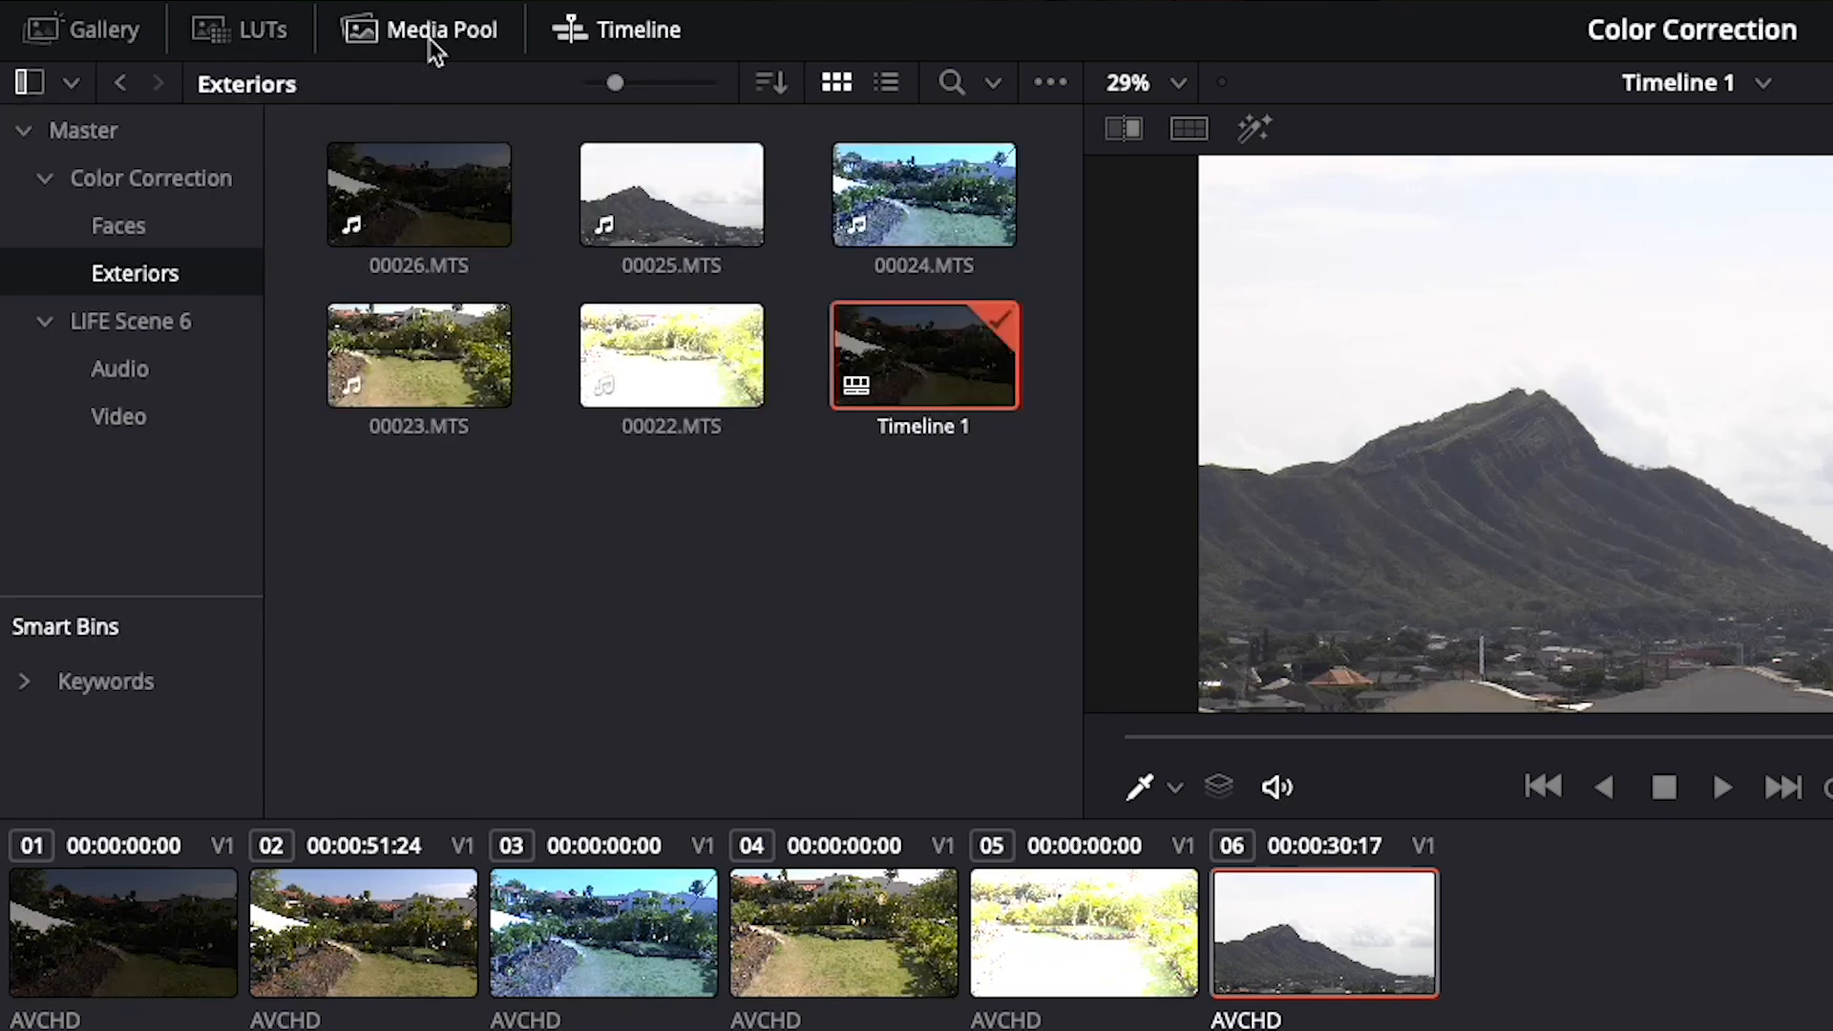
{"action": "left_click", "coordinate": [638, 41]}
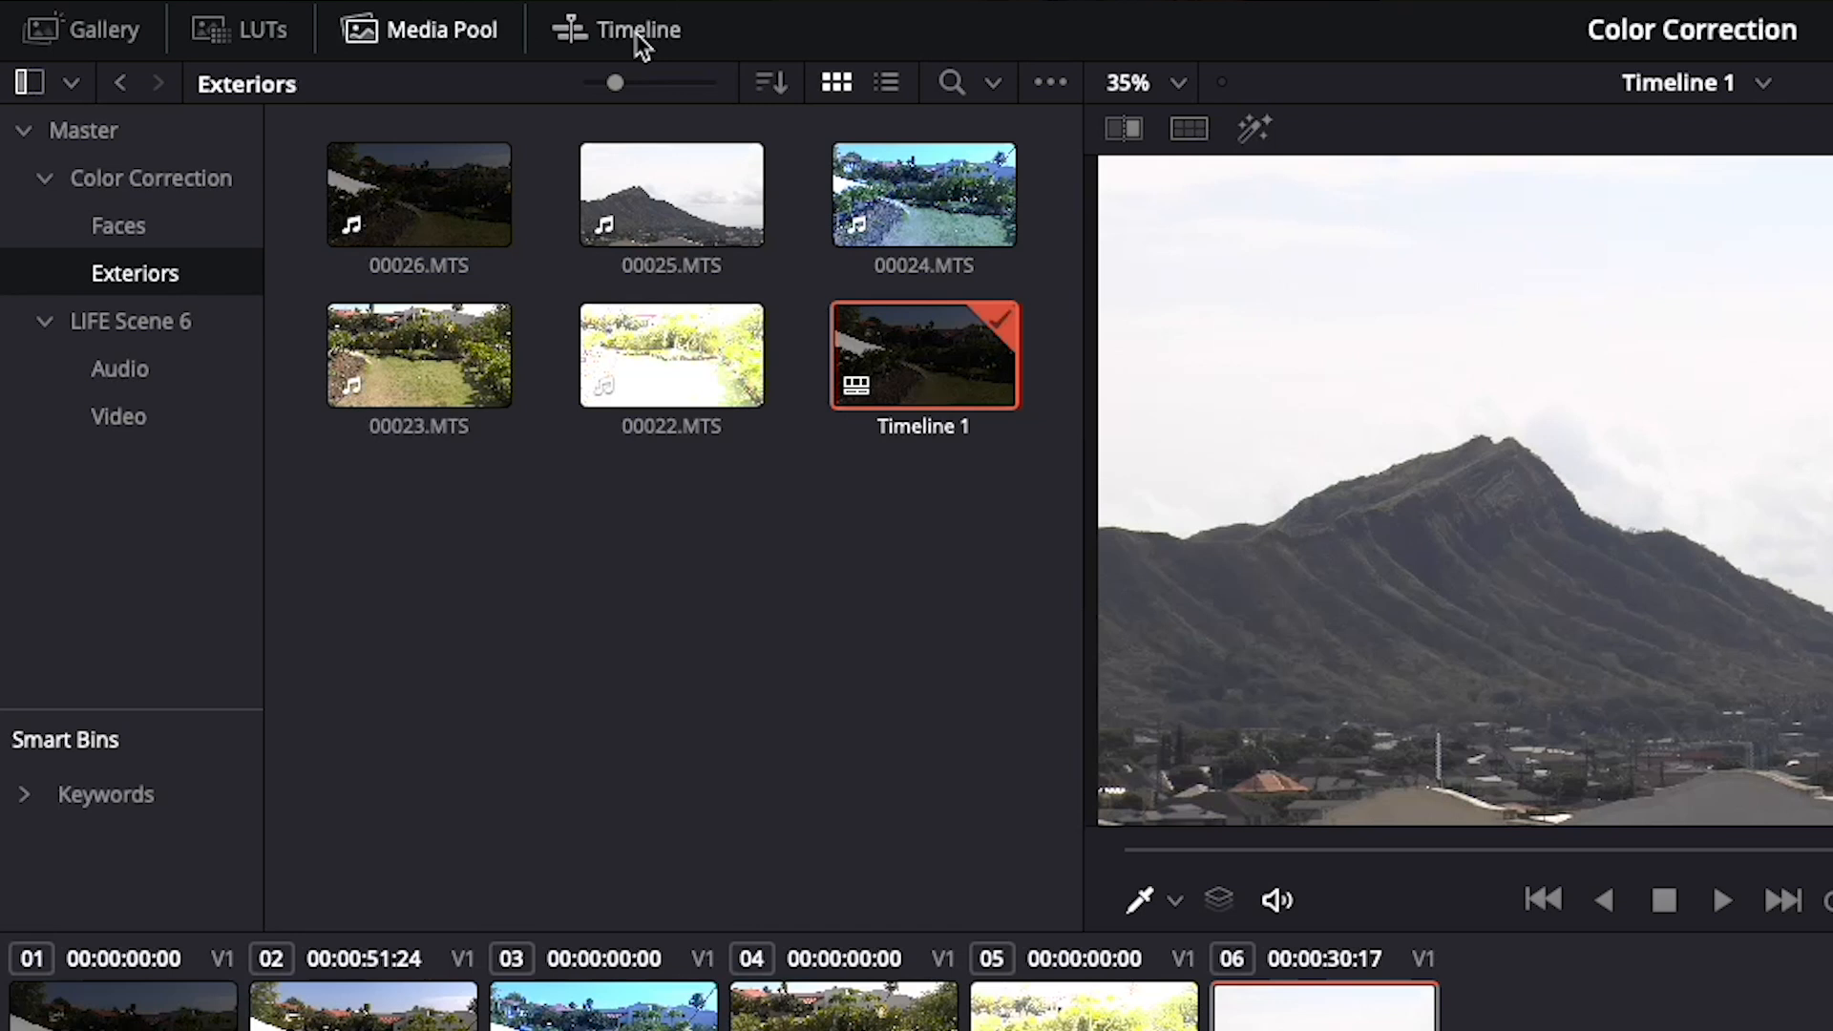
{"action": "left_click", "coordinate": [639, 38]}
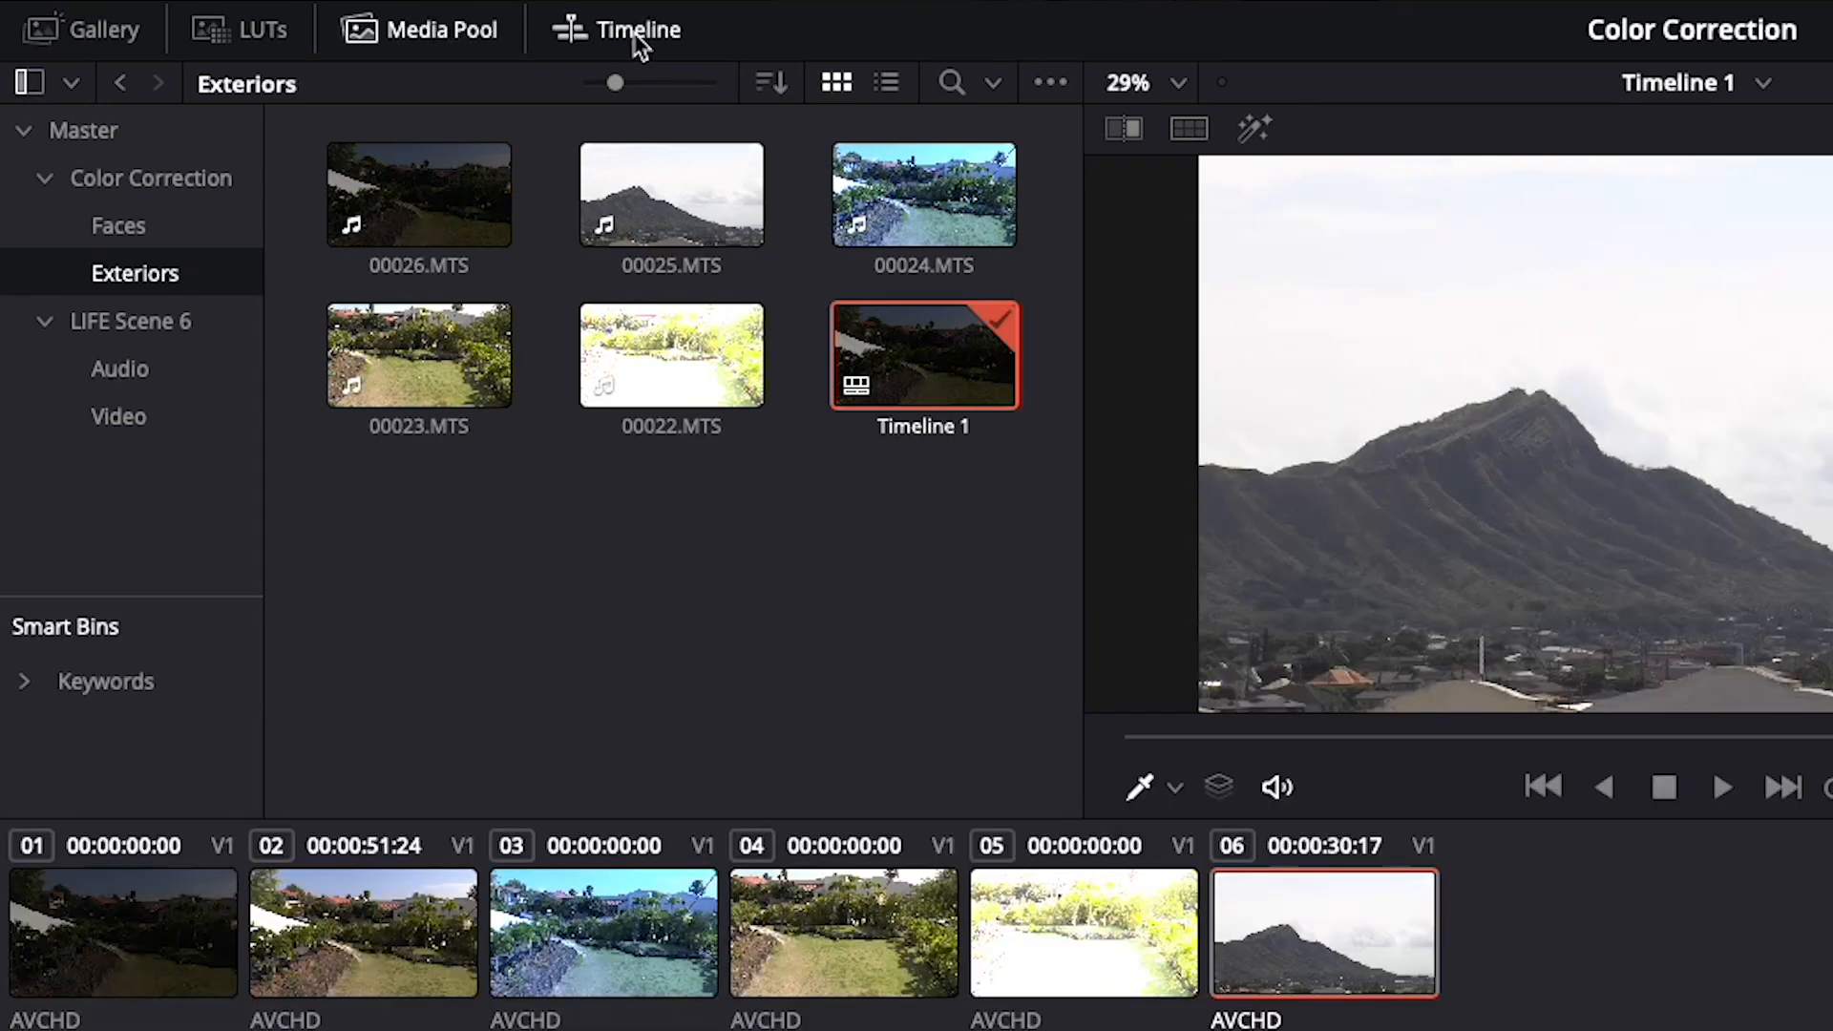
{"action": "left_click", "coordinate": [110, 38]}
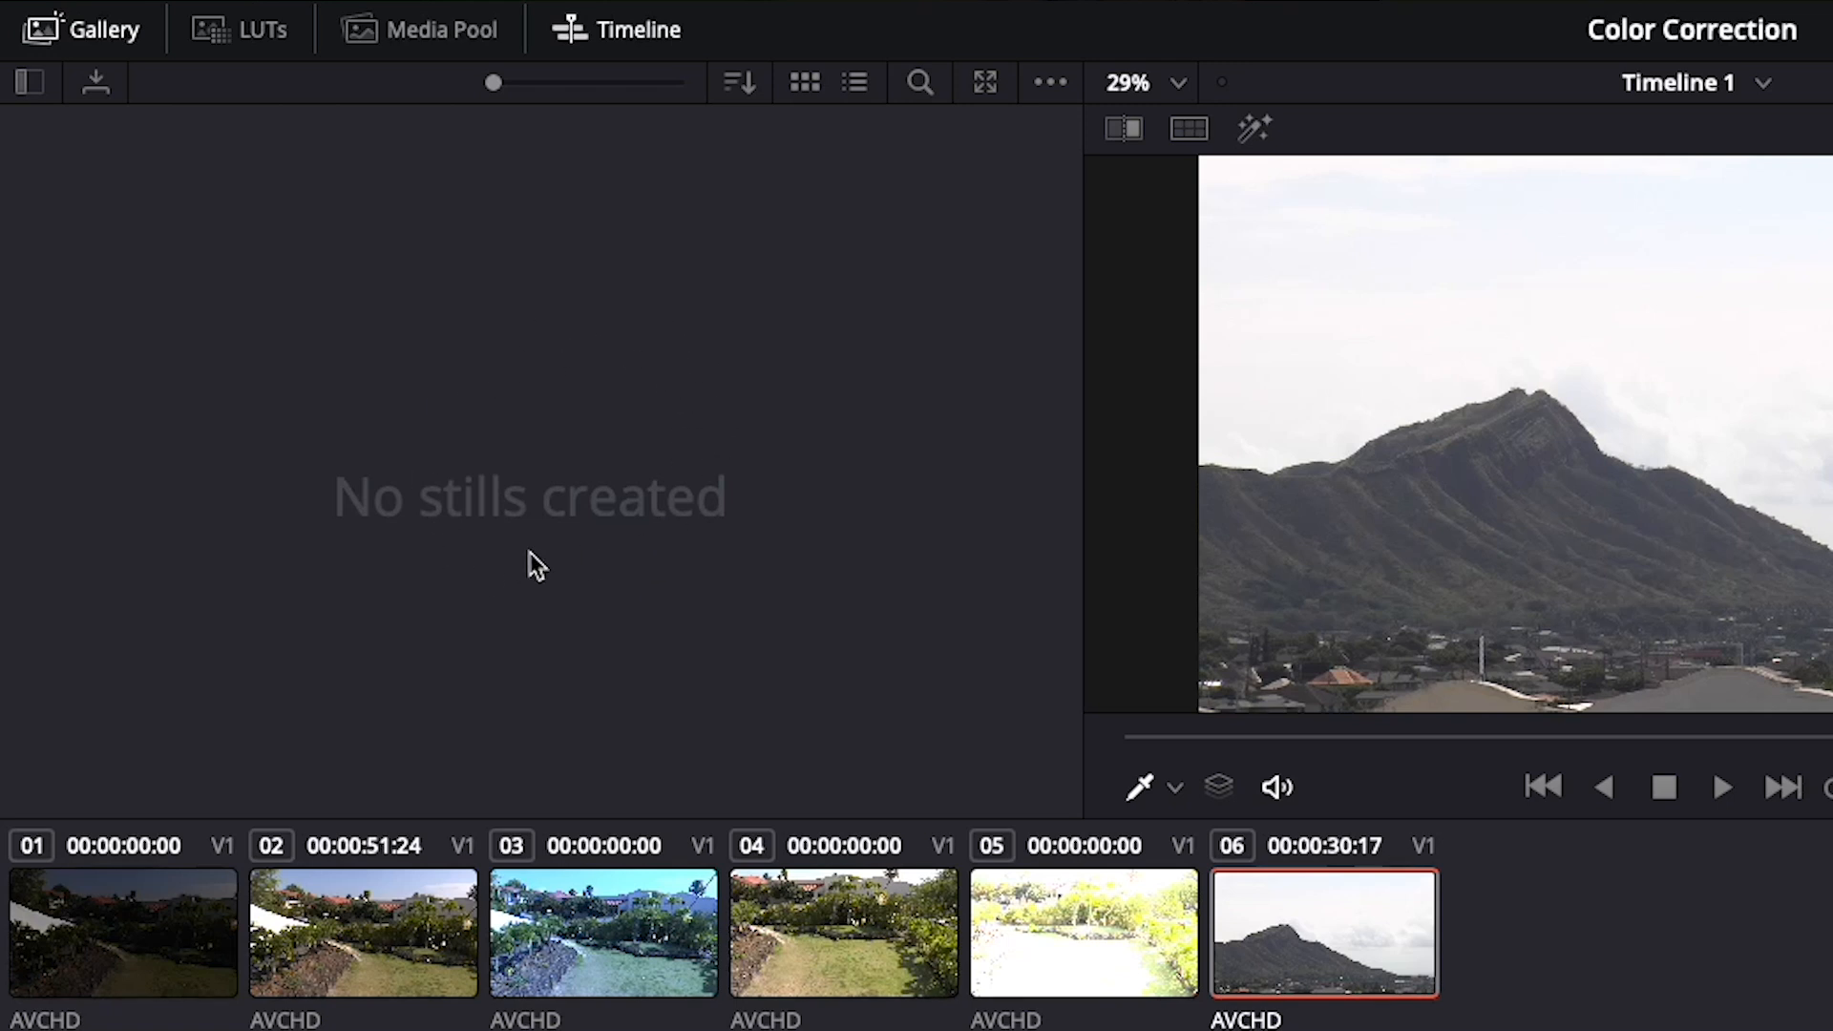
Step: Browse the LUT library, viewing the Blackmagic Design and Arri LUTs
{"action": "left_click", "coordinate": [252, 38]}
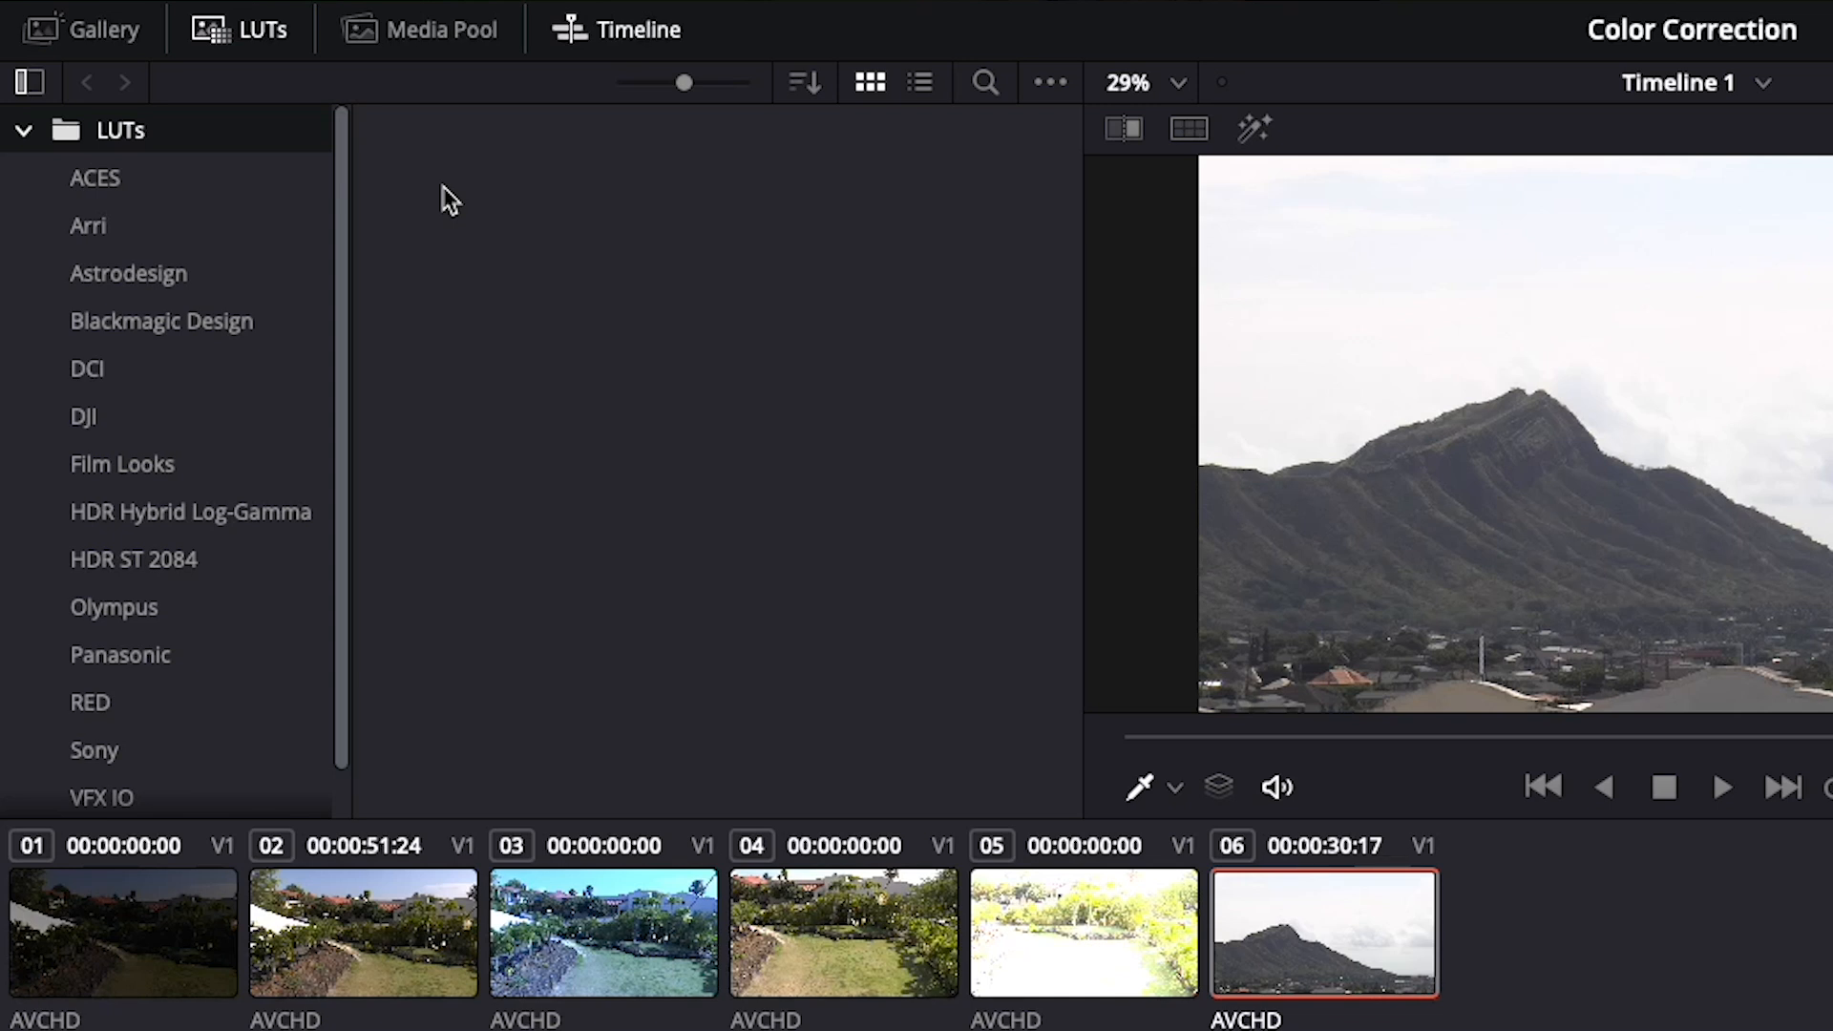
{"action": "left_click", "coordinate": [202, 319]}
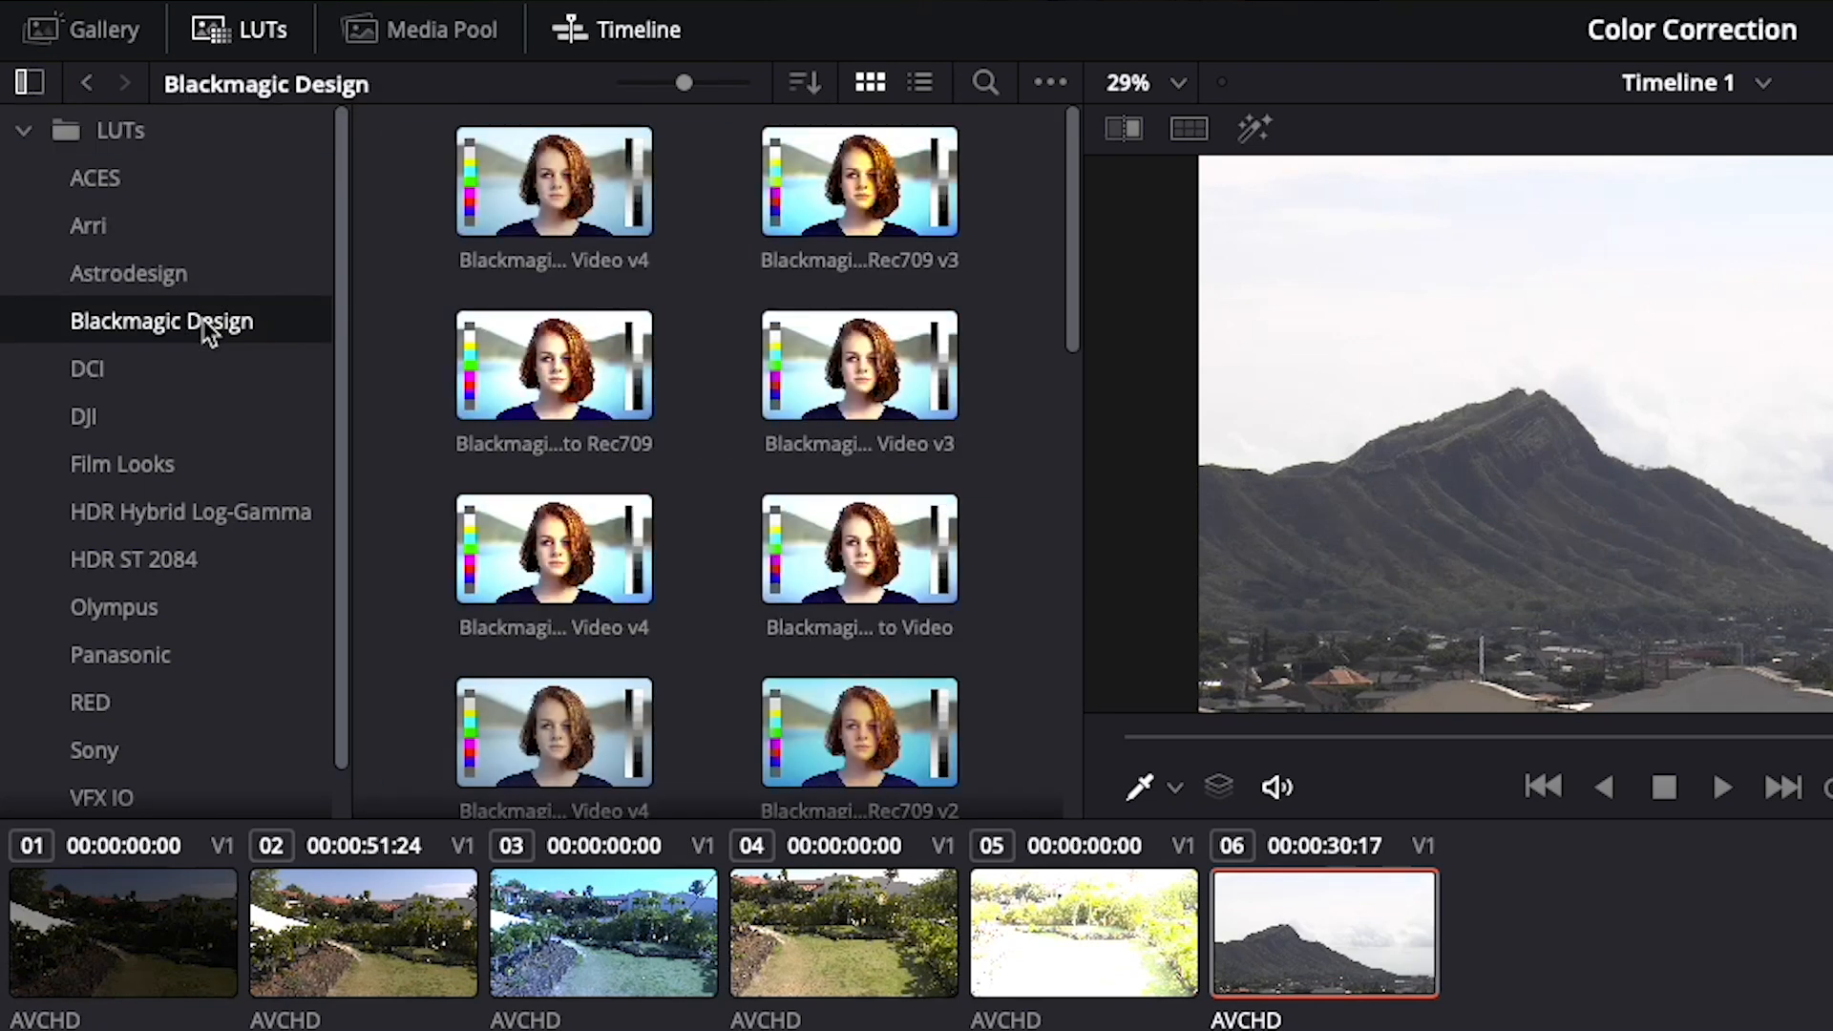
{"action": "left_click_drag", "start_coordinate": [1071, 198], "coordinate": [1072, 155]}
{"action": "left_click", "coordinate": [106, 225]}
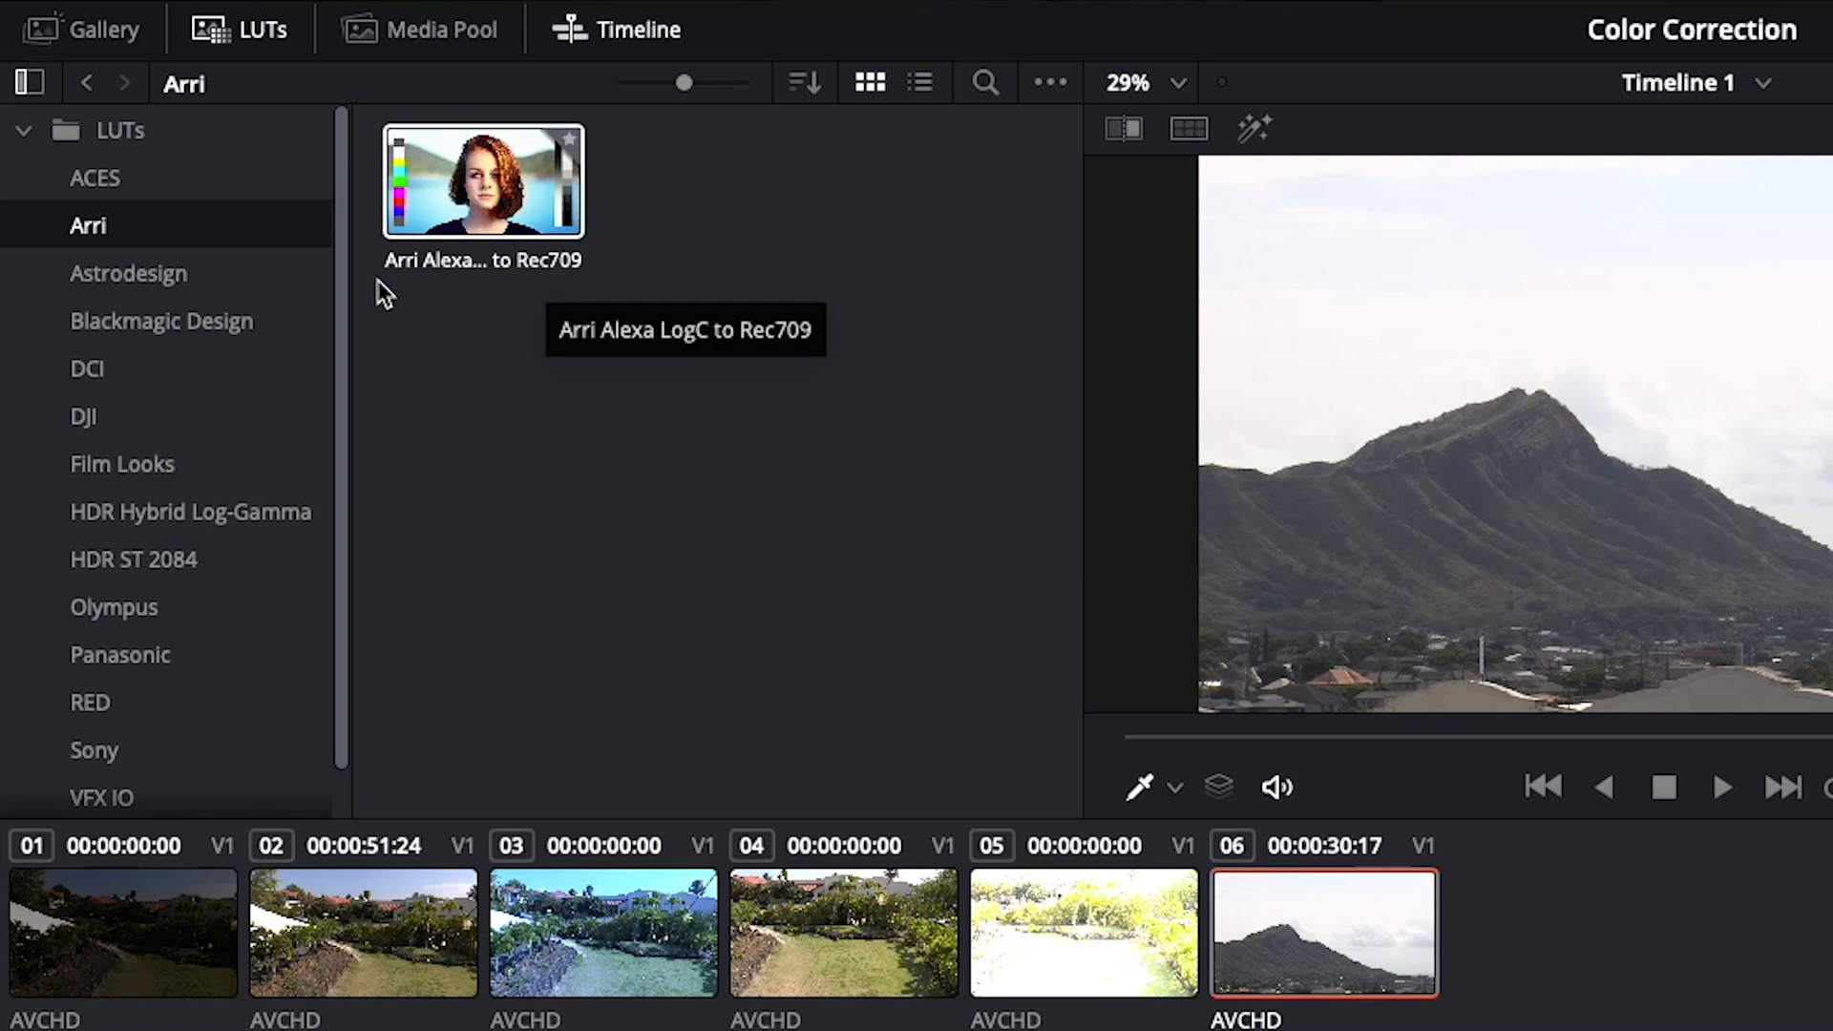
Step: Show the media pool, and hide and redisplay the mini timeline to compare the page layouts
{"action": "left_click", "coordinate": [420, 47]}
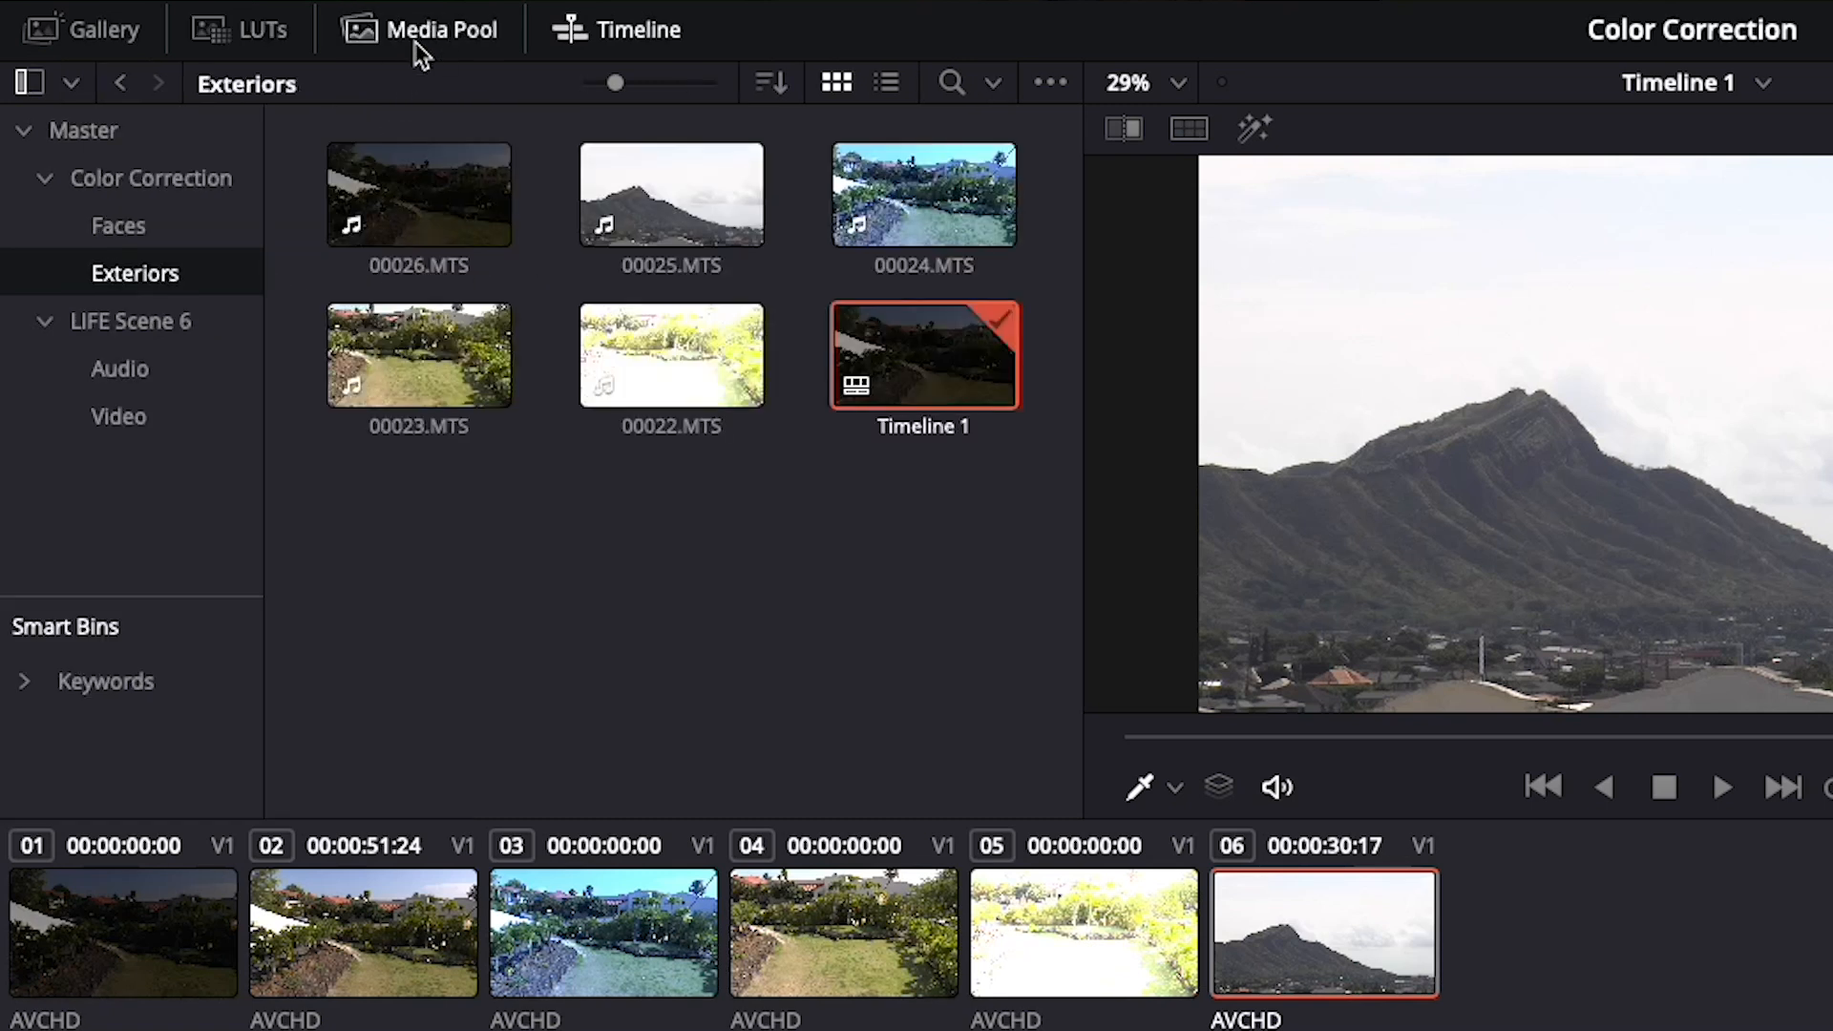
{"action": "left_click", "coordinate": [637, 42]}
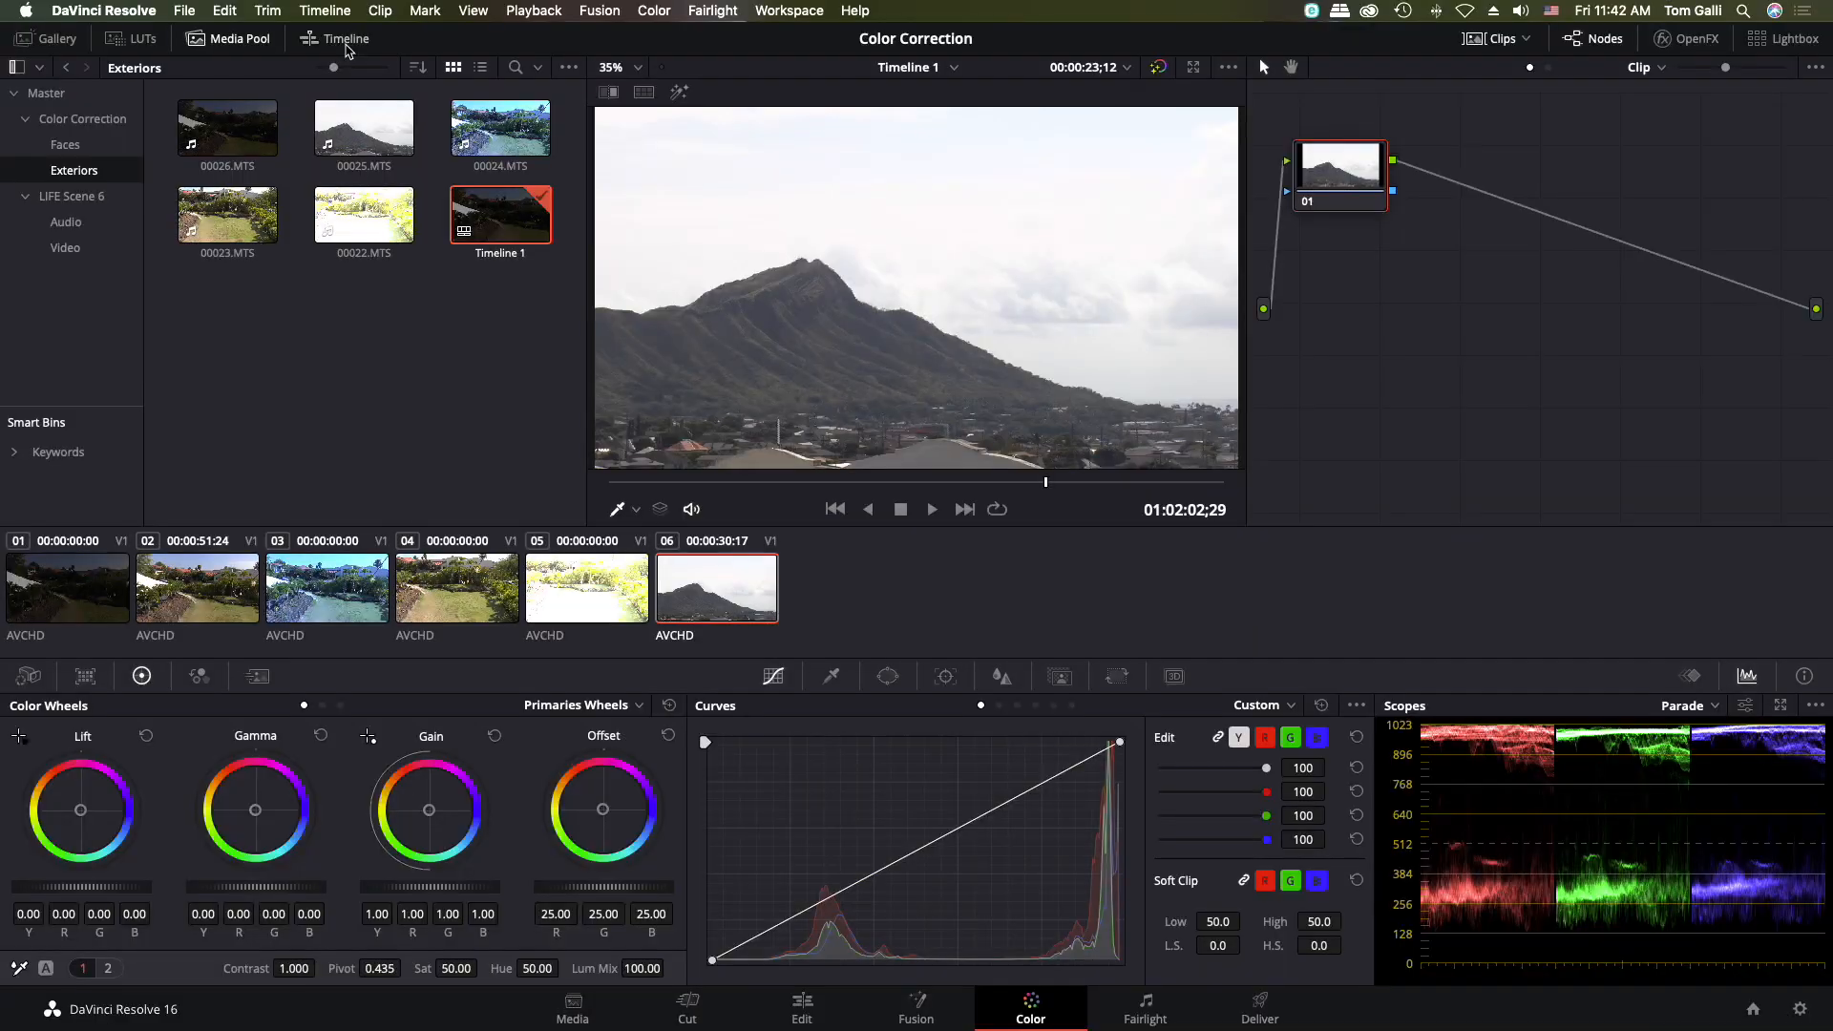
{"action": "left_click", "coordinate": [636, 42]}
{"action": "left_click", "coordinate": [346, 45]}
{"action": "left_click", "coordinate": [346, 46]}
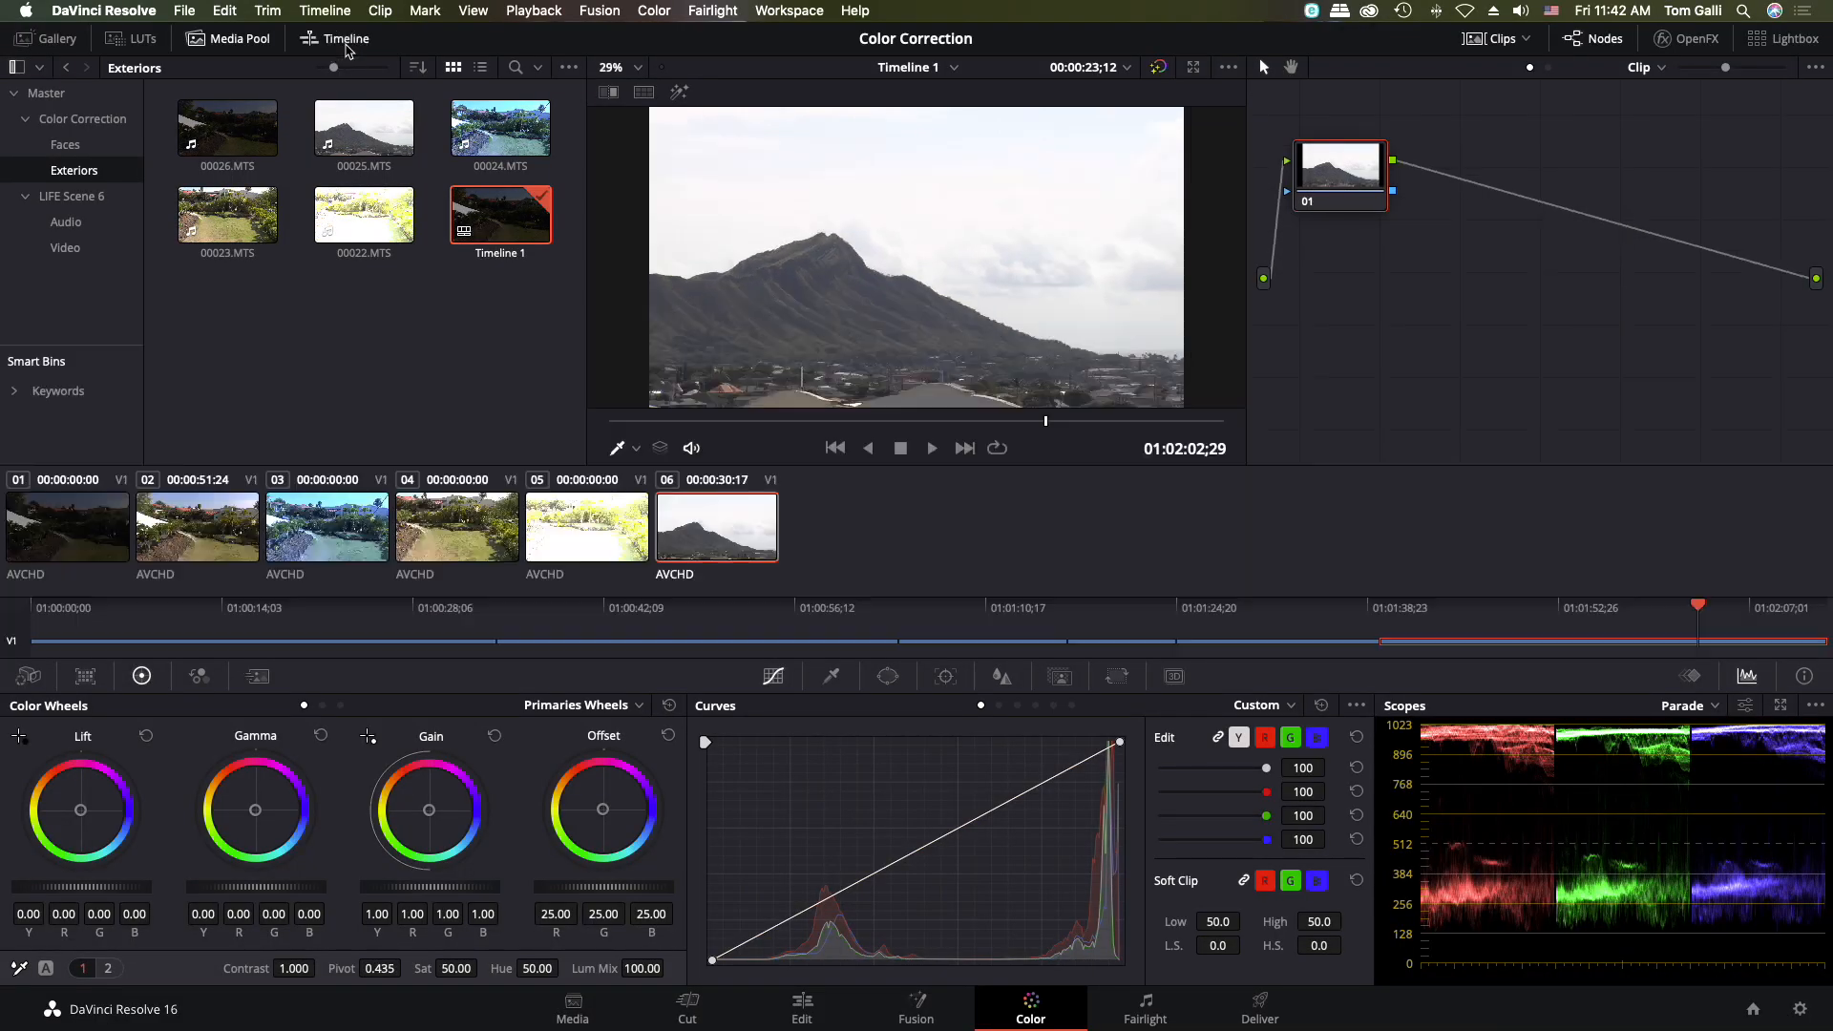
{"action": "left_click", "coordinate": [346, 43]}
{"action": "left_click", "coordinate": [345, 43]}
{"action": "left_click", "coordinate": [346, 43]}
{"action": "left_click", "coordinate": [346, 43]}
{"action": "left_click", "coordinate": [345, 44]}
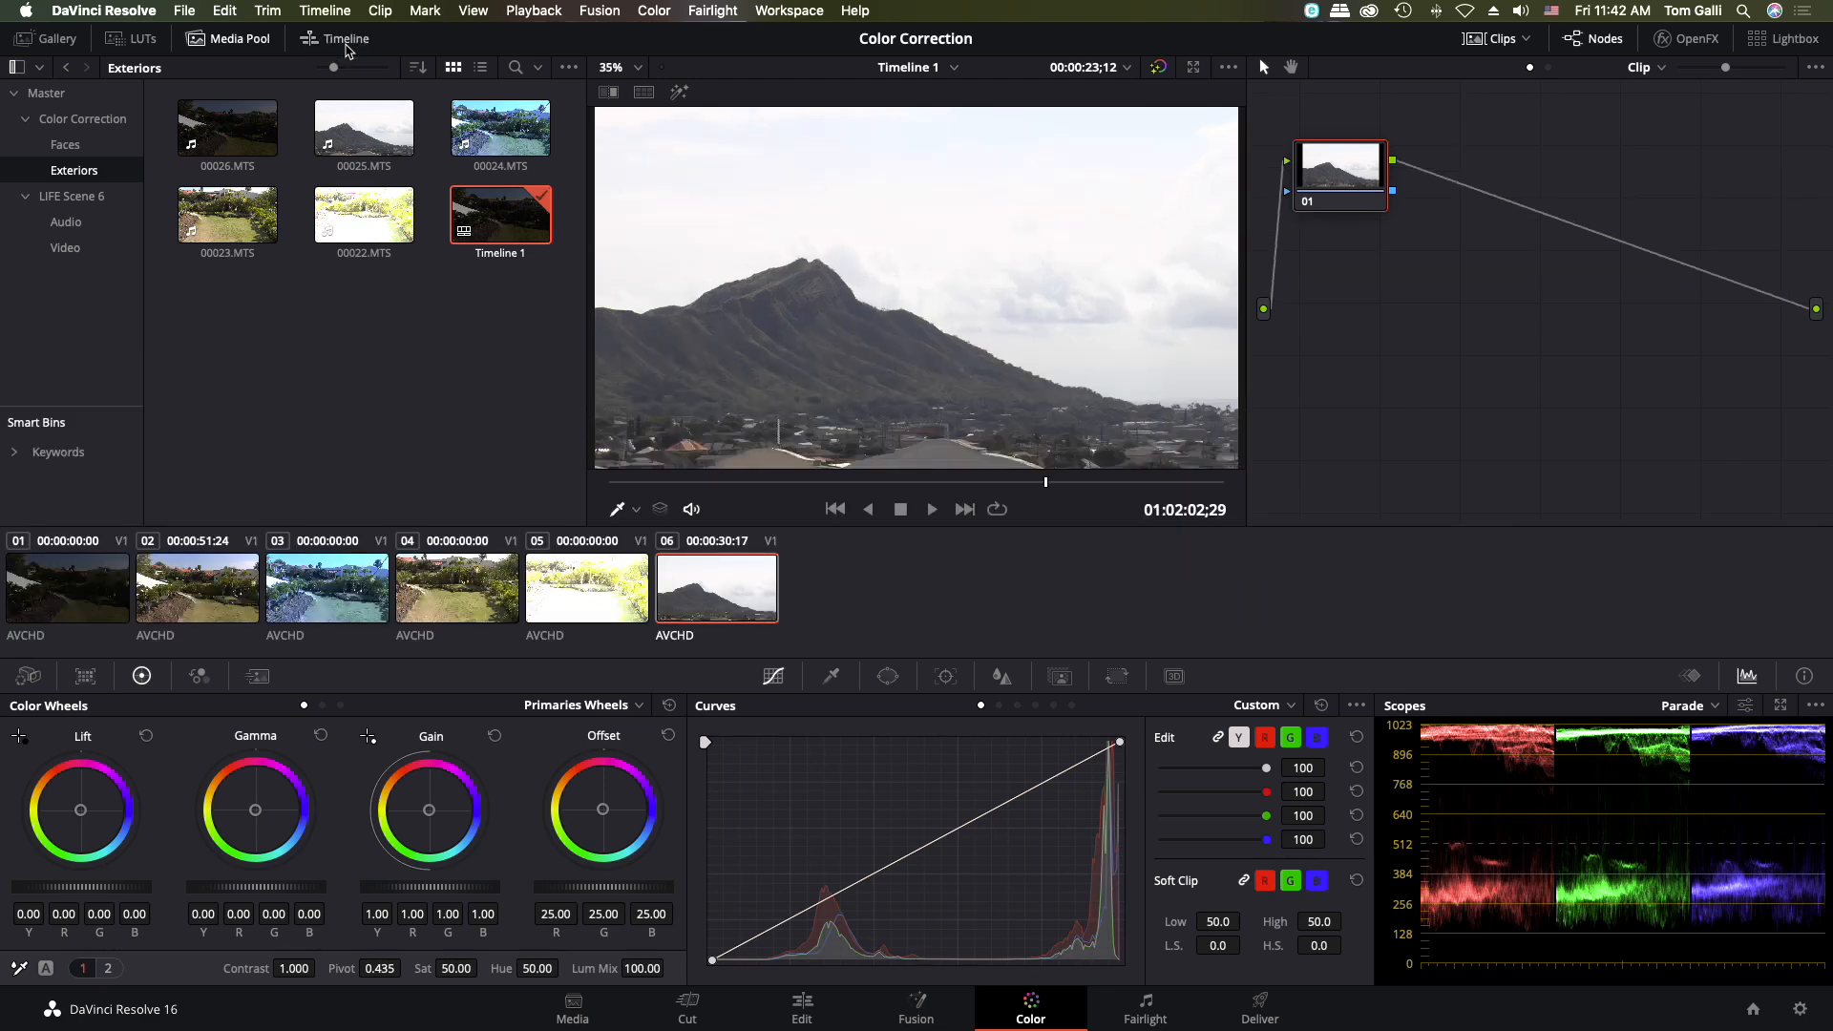
{"action": "left_click", "coordinate": [346, 44]}
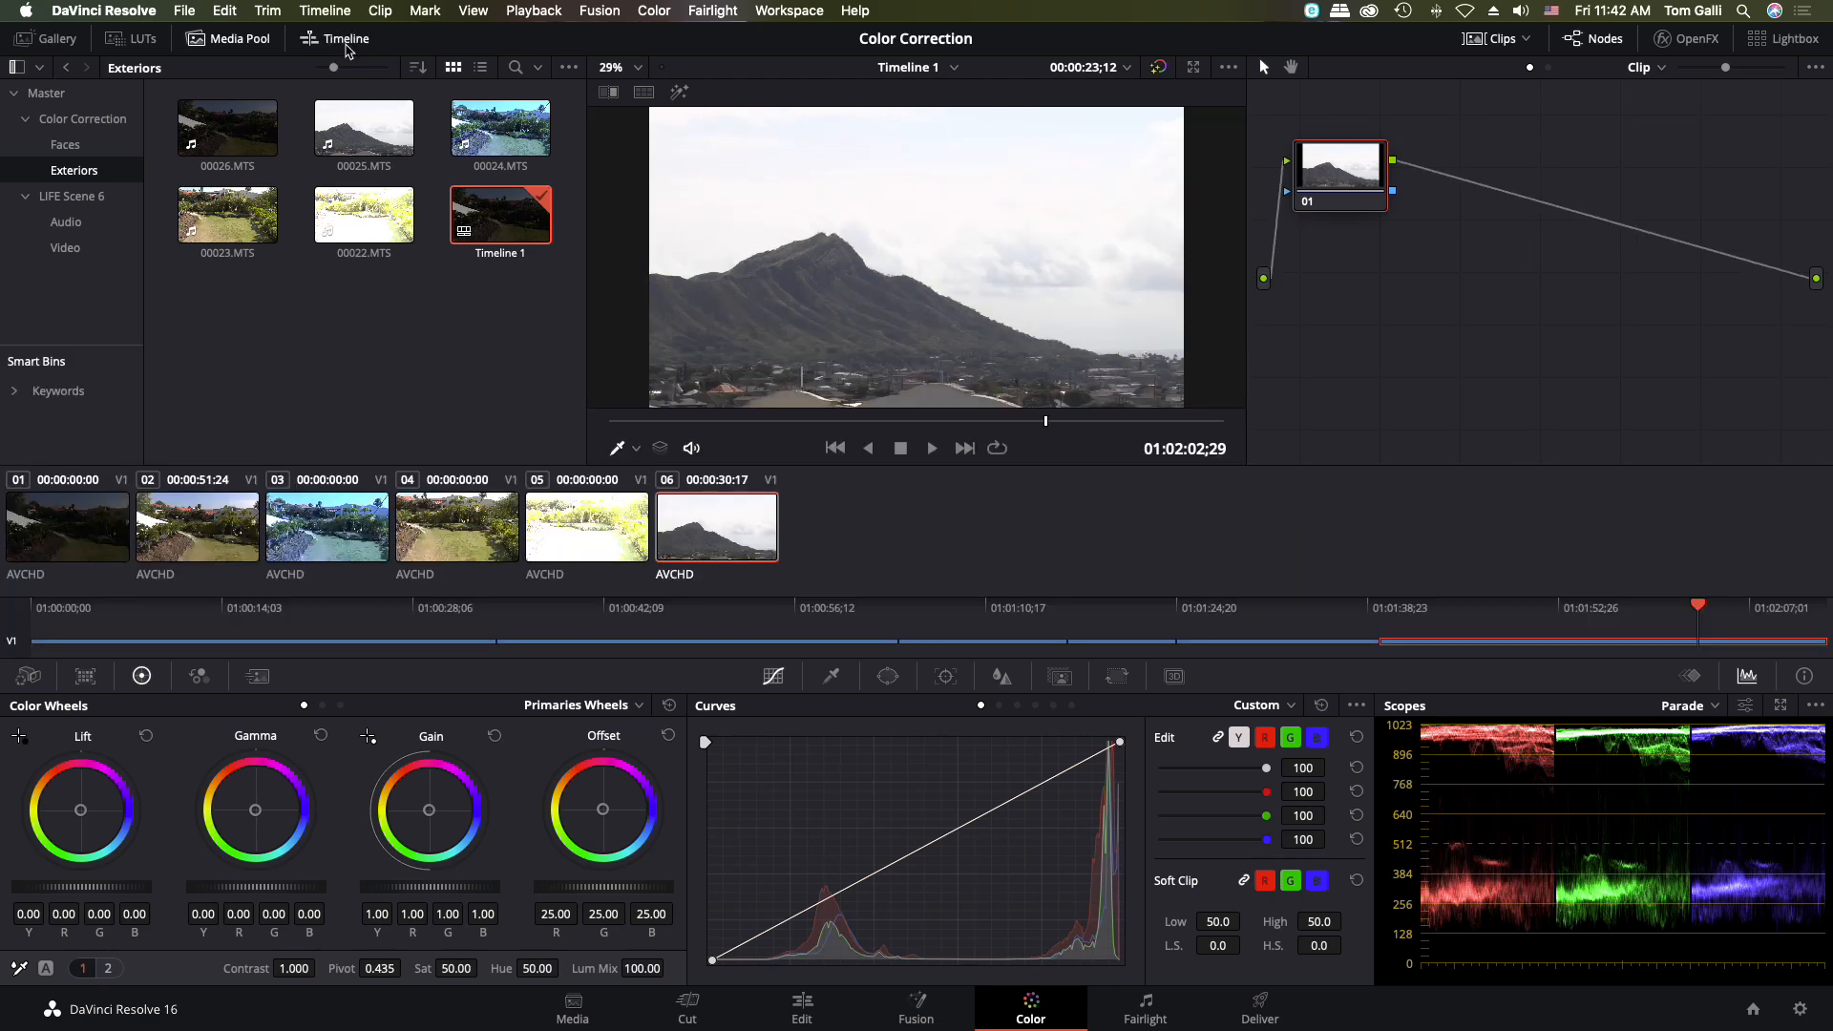
Step: Bring back the stills gallery and scrub clip 06 in the viewer to 01:01:57;17
{"action": "left_click", "coordinate": [46, 40]}
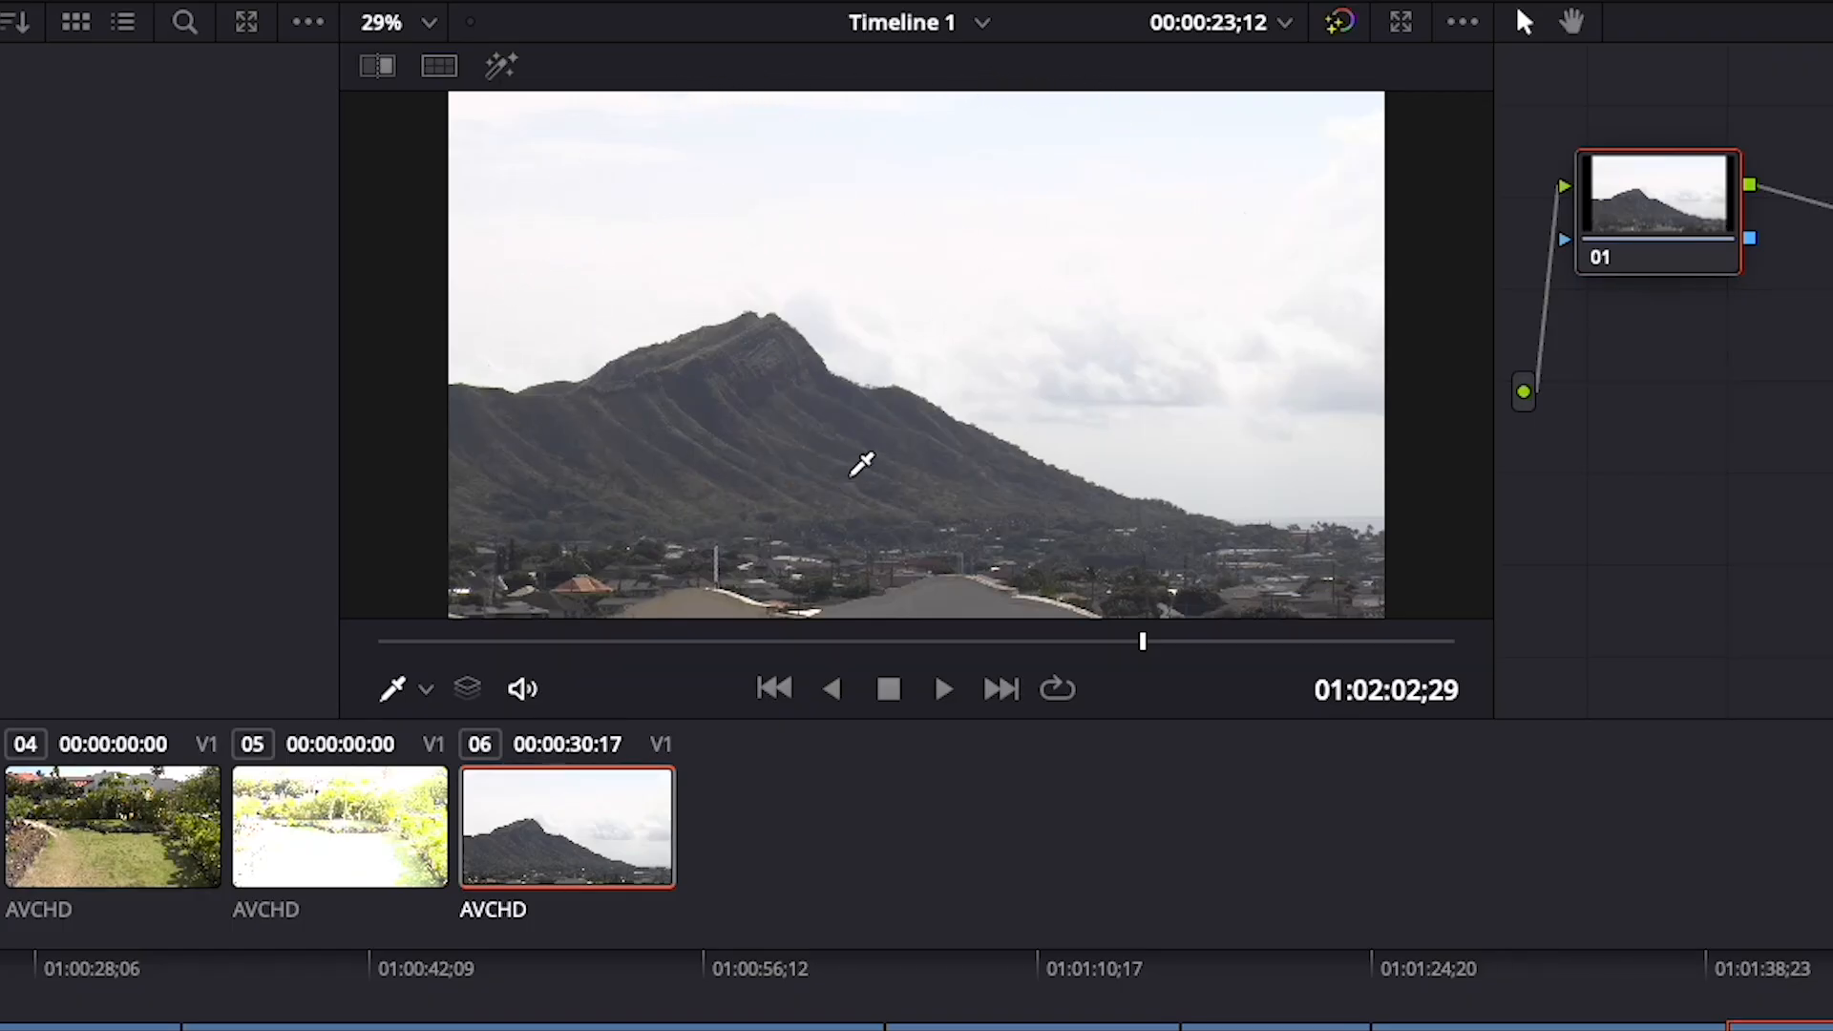
{"action": "left_click", "coordinate": [824, 642]}
{"action": "left_click_drag", "start_coordinate": [824, 645], "coordinate": [968, 644]}
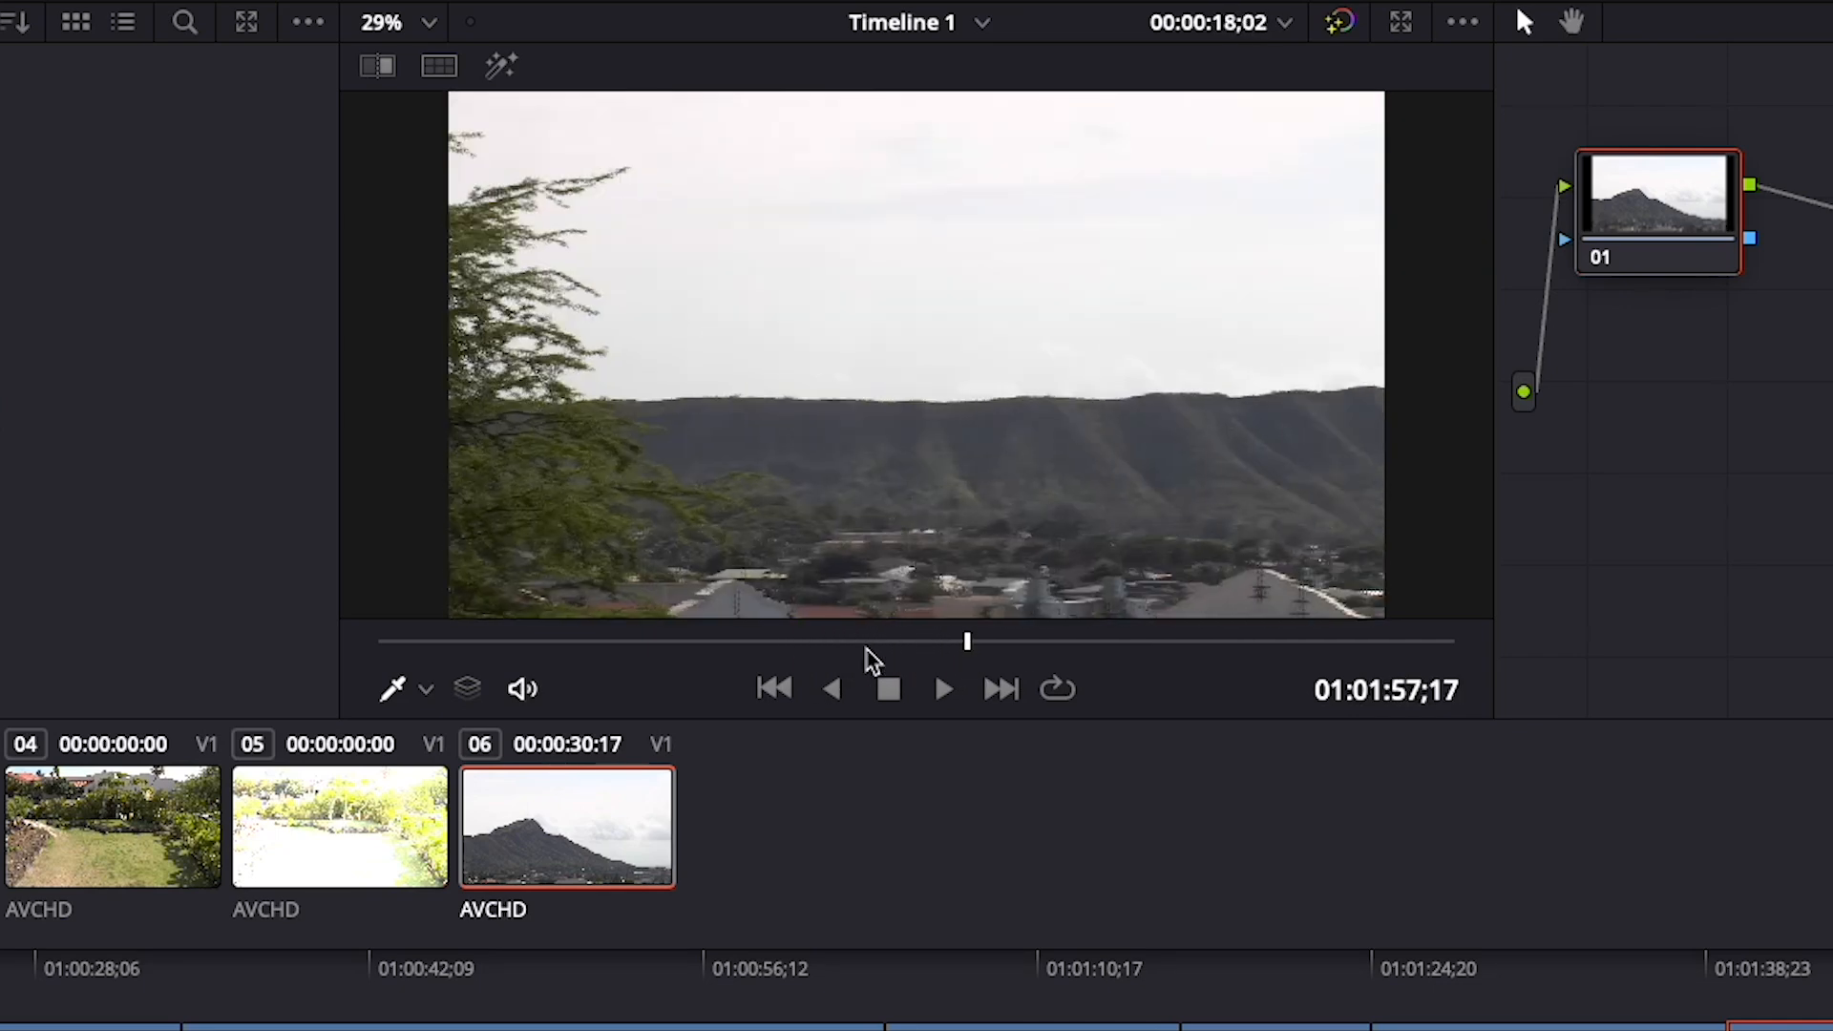
Step: Set the viewer's on-screen control to Qualifier
{"action": "left_click", "coordinate": [427, 691]}
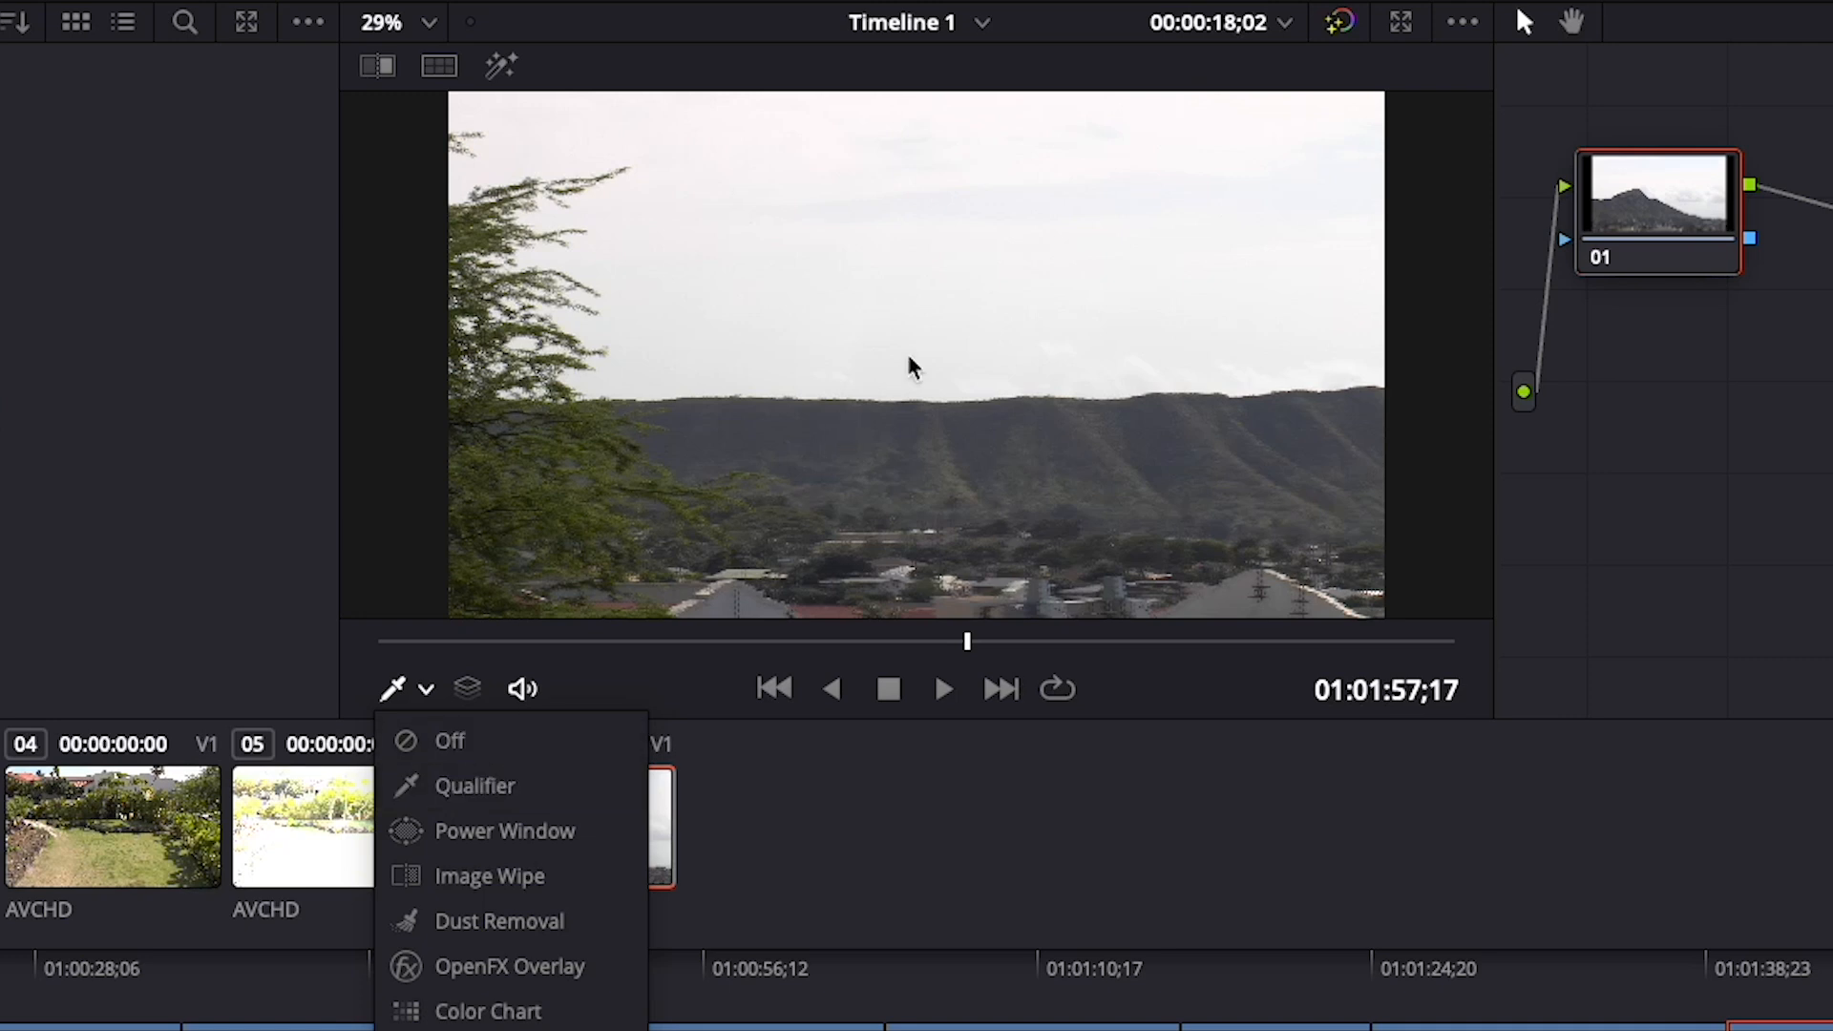
{"action": "left_click", "coordinate": [455, 789]}
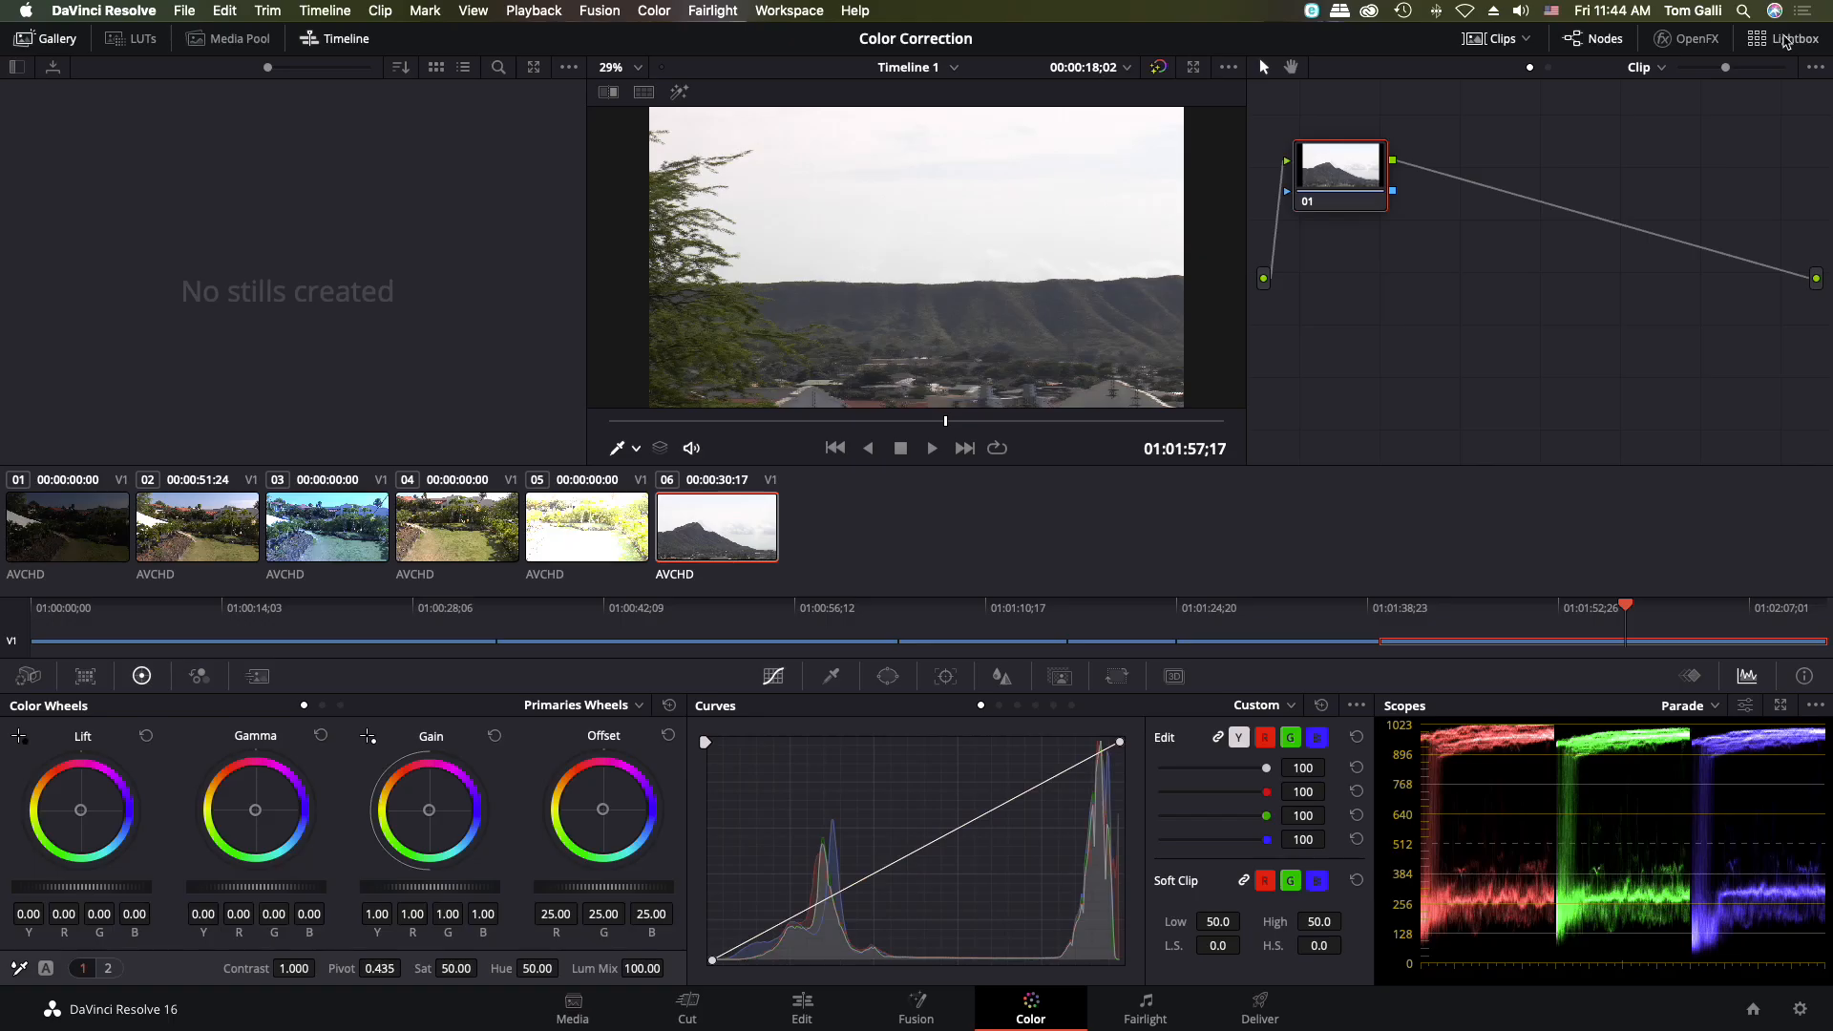
Step: Hide and redisplay the node editor to see how the layout changes
{"action": "left_click", "coordinate": [1601, 40]}
{"action": "left_click", "coordinate": [1602, 42]}
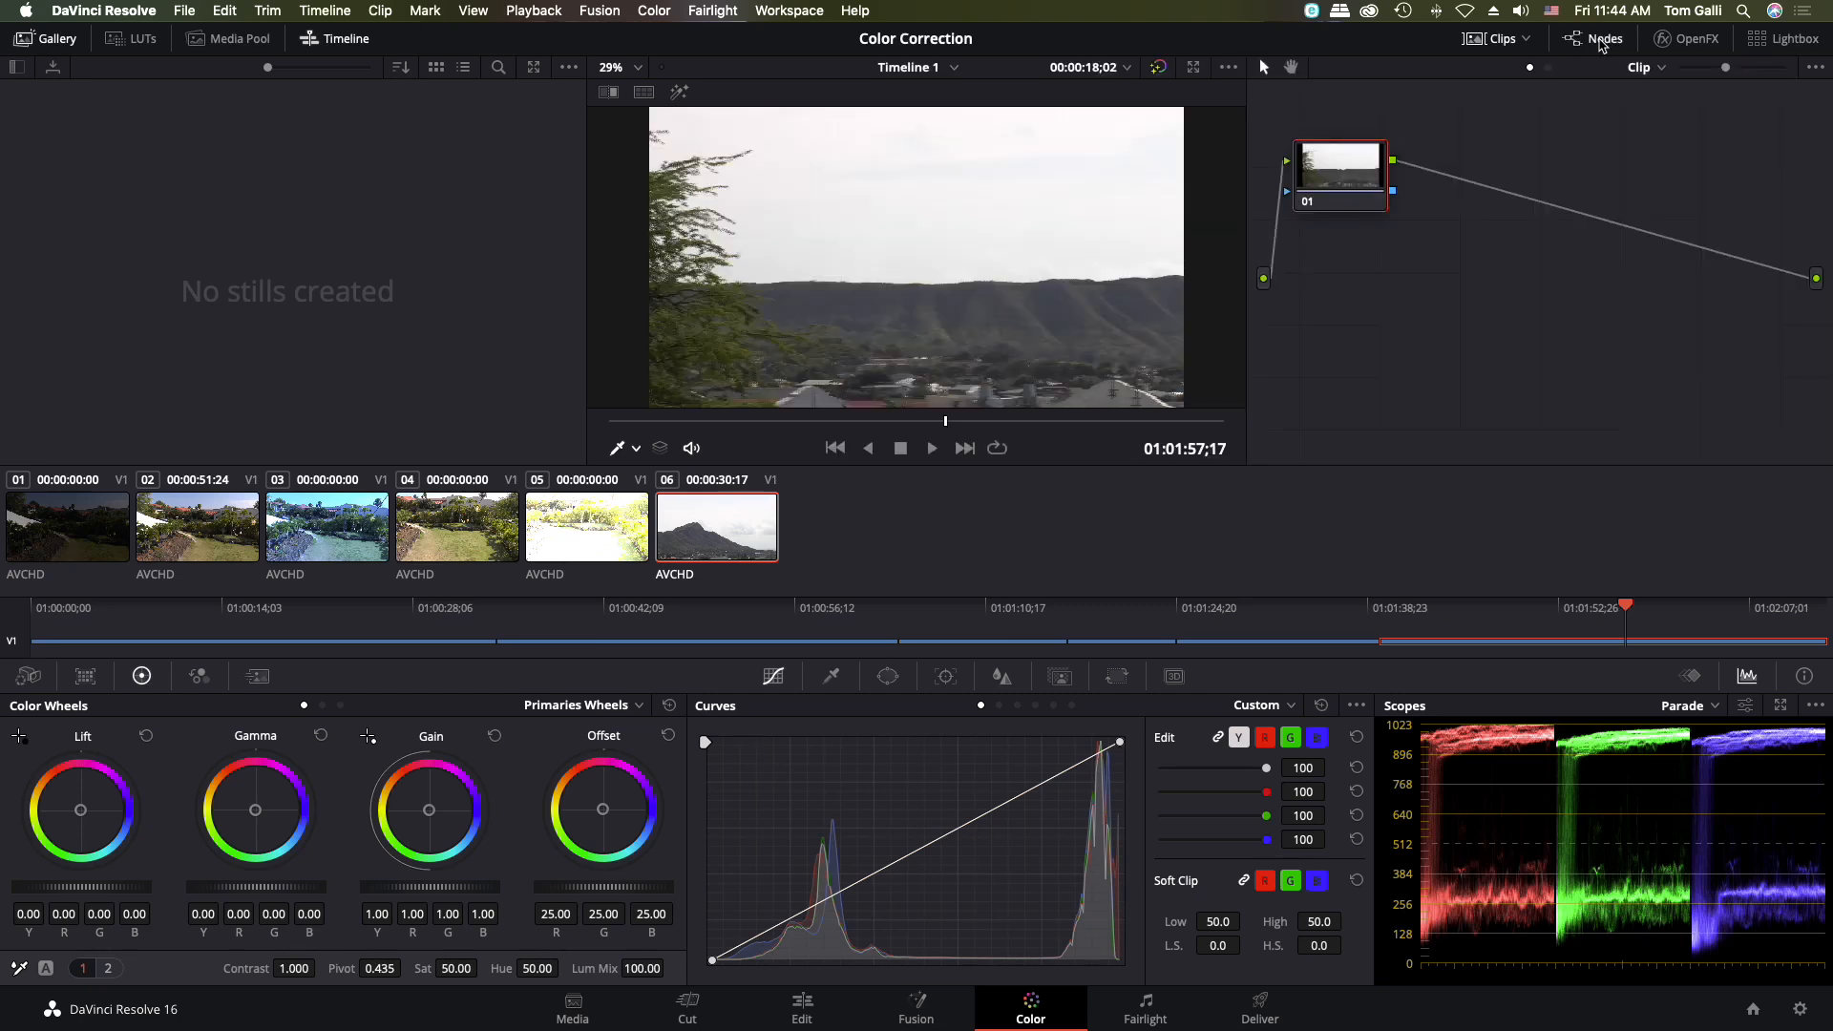
{"action": "left_click", "coordinate": [1602, 41]}
{"action": "left_click", "coordinate": [1602, 41]}
Step: Hide and redisplay the clip thumbnails repeatedly, leaving them shown
{"action": "left_click", "coordinate": [1517, 43]}
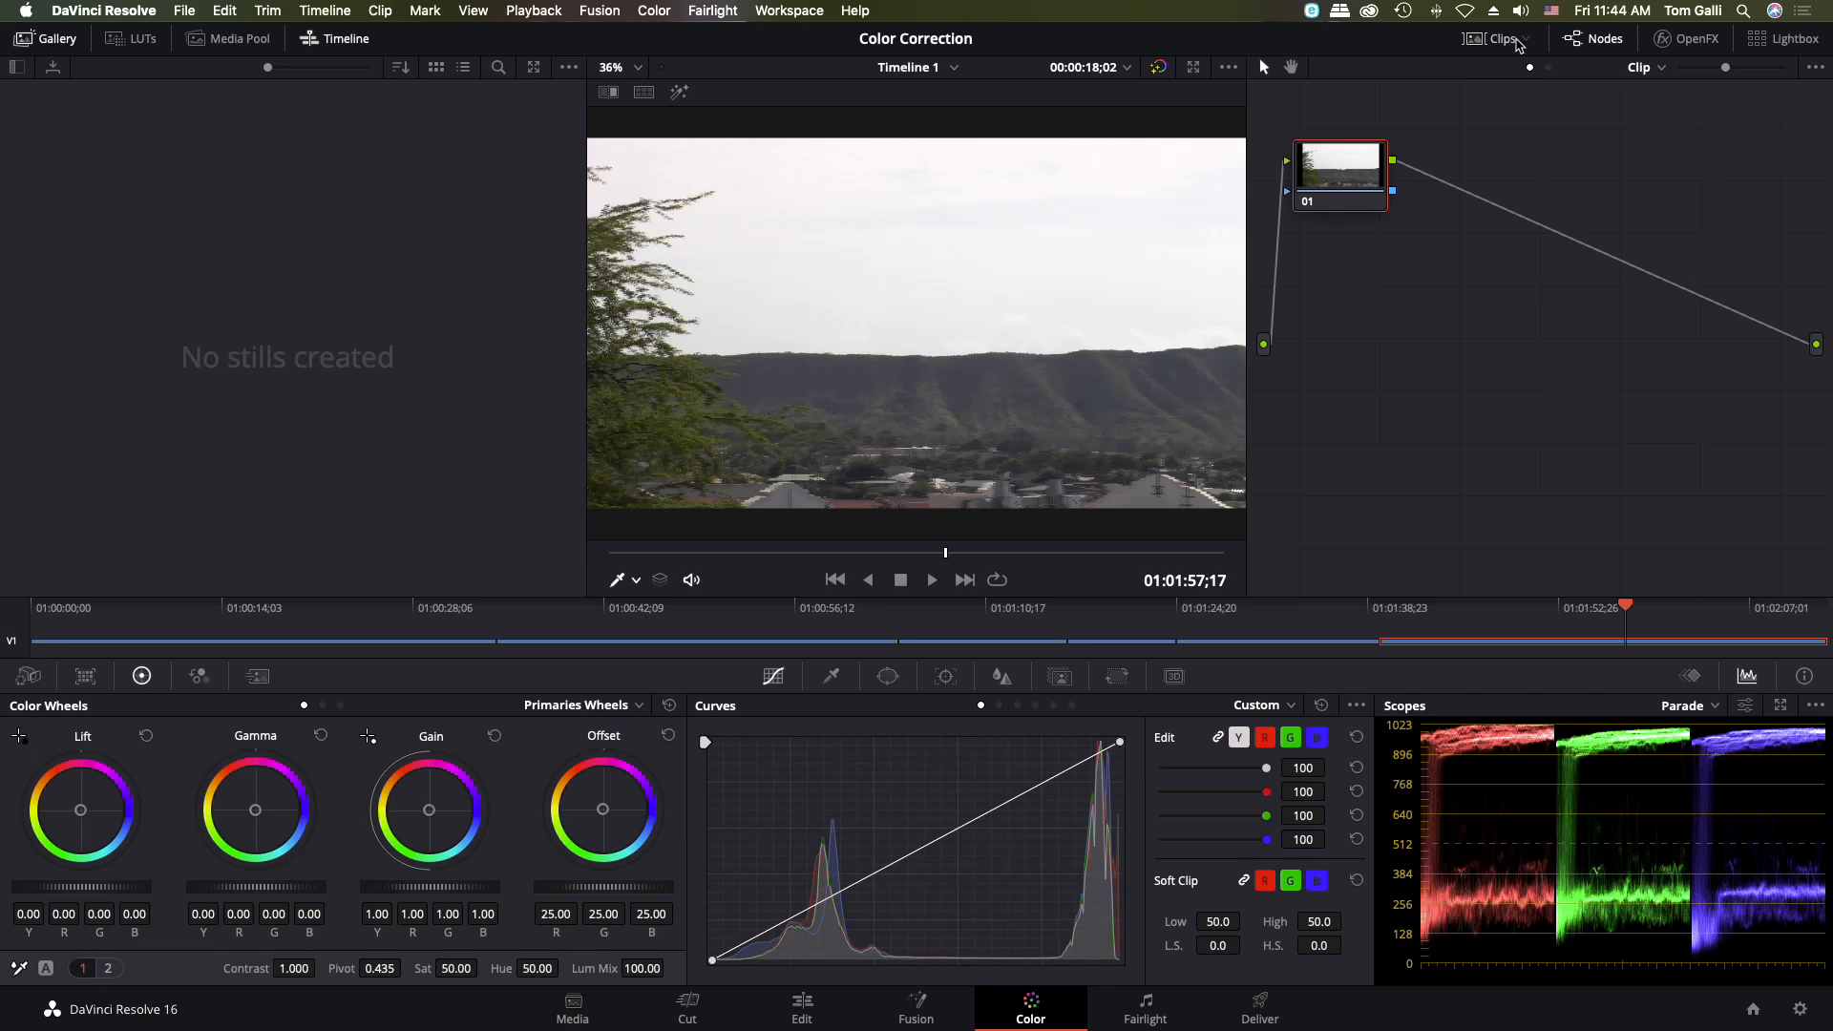
{"action": "left_click", "coordinate": [1516, 42]}
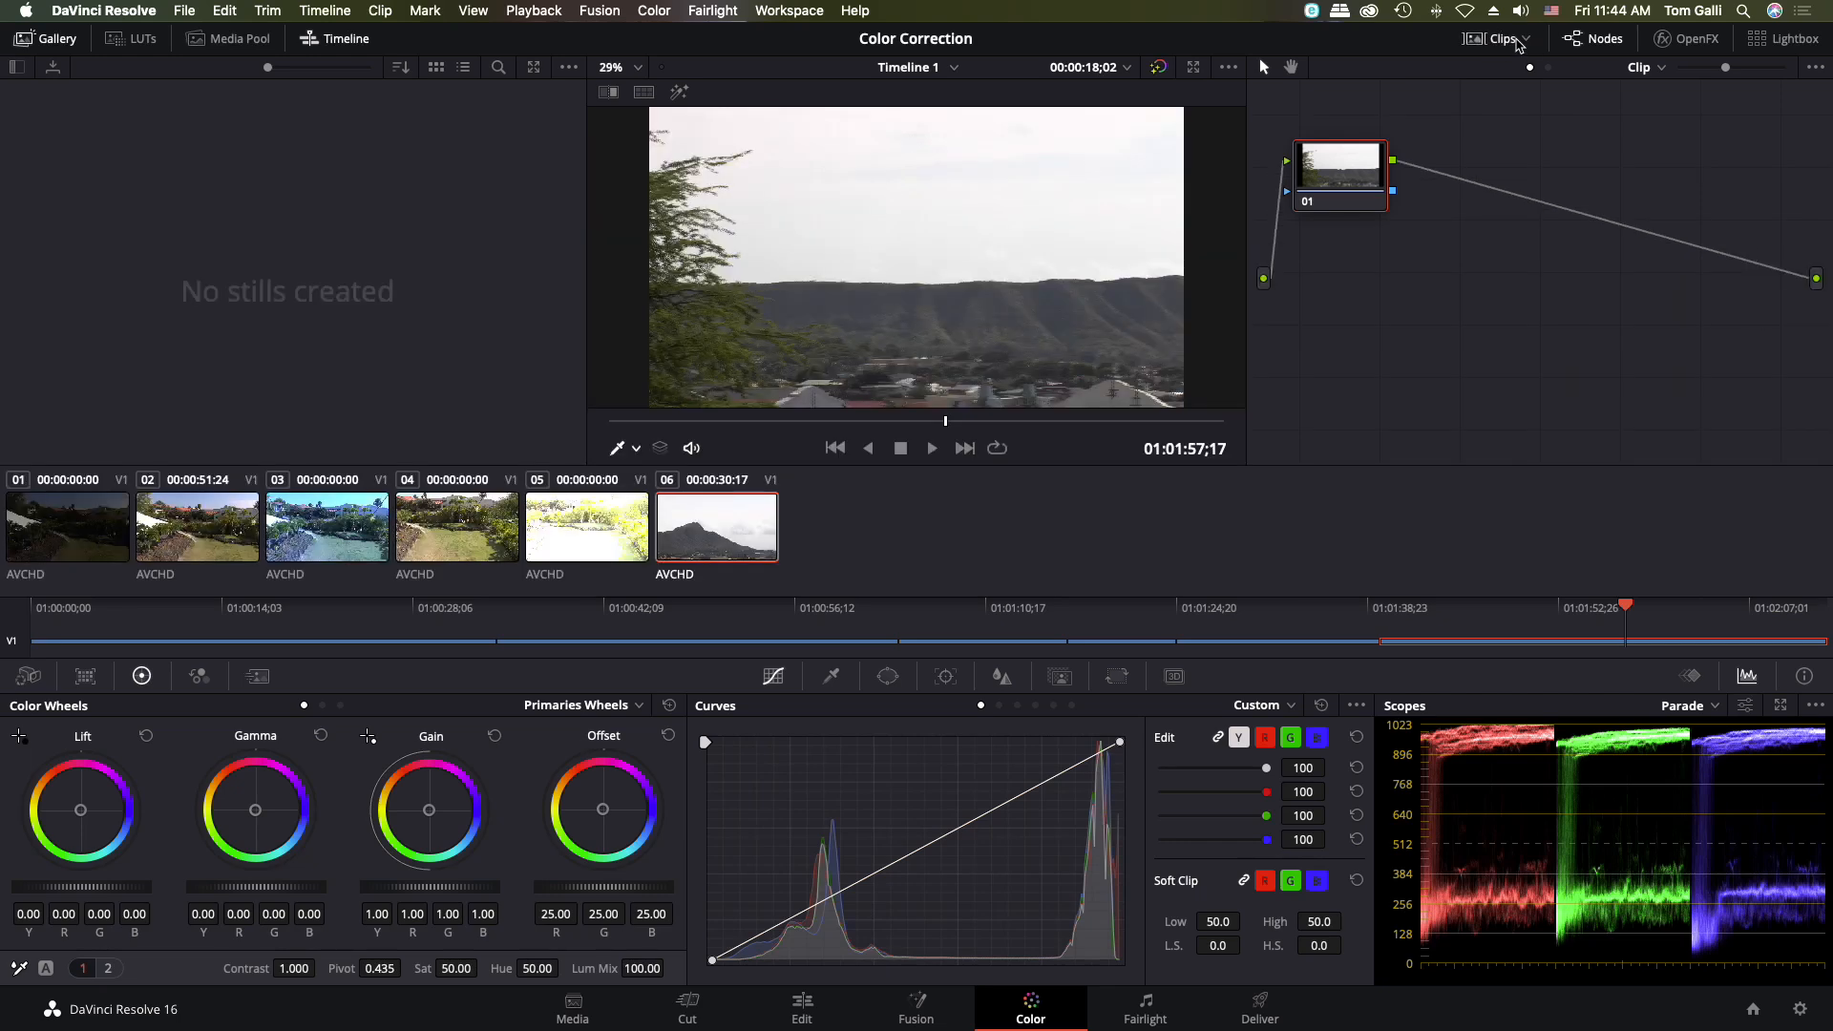
{"action": "left_click", "coordinate": [1516, 42]}
{"action": "left_click", "coordinate": [1517, 44]}
{"action": "left_click", "coordinate": [1517, 44]}
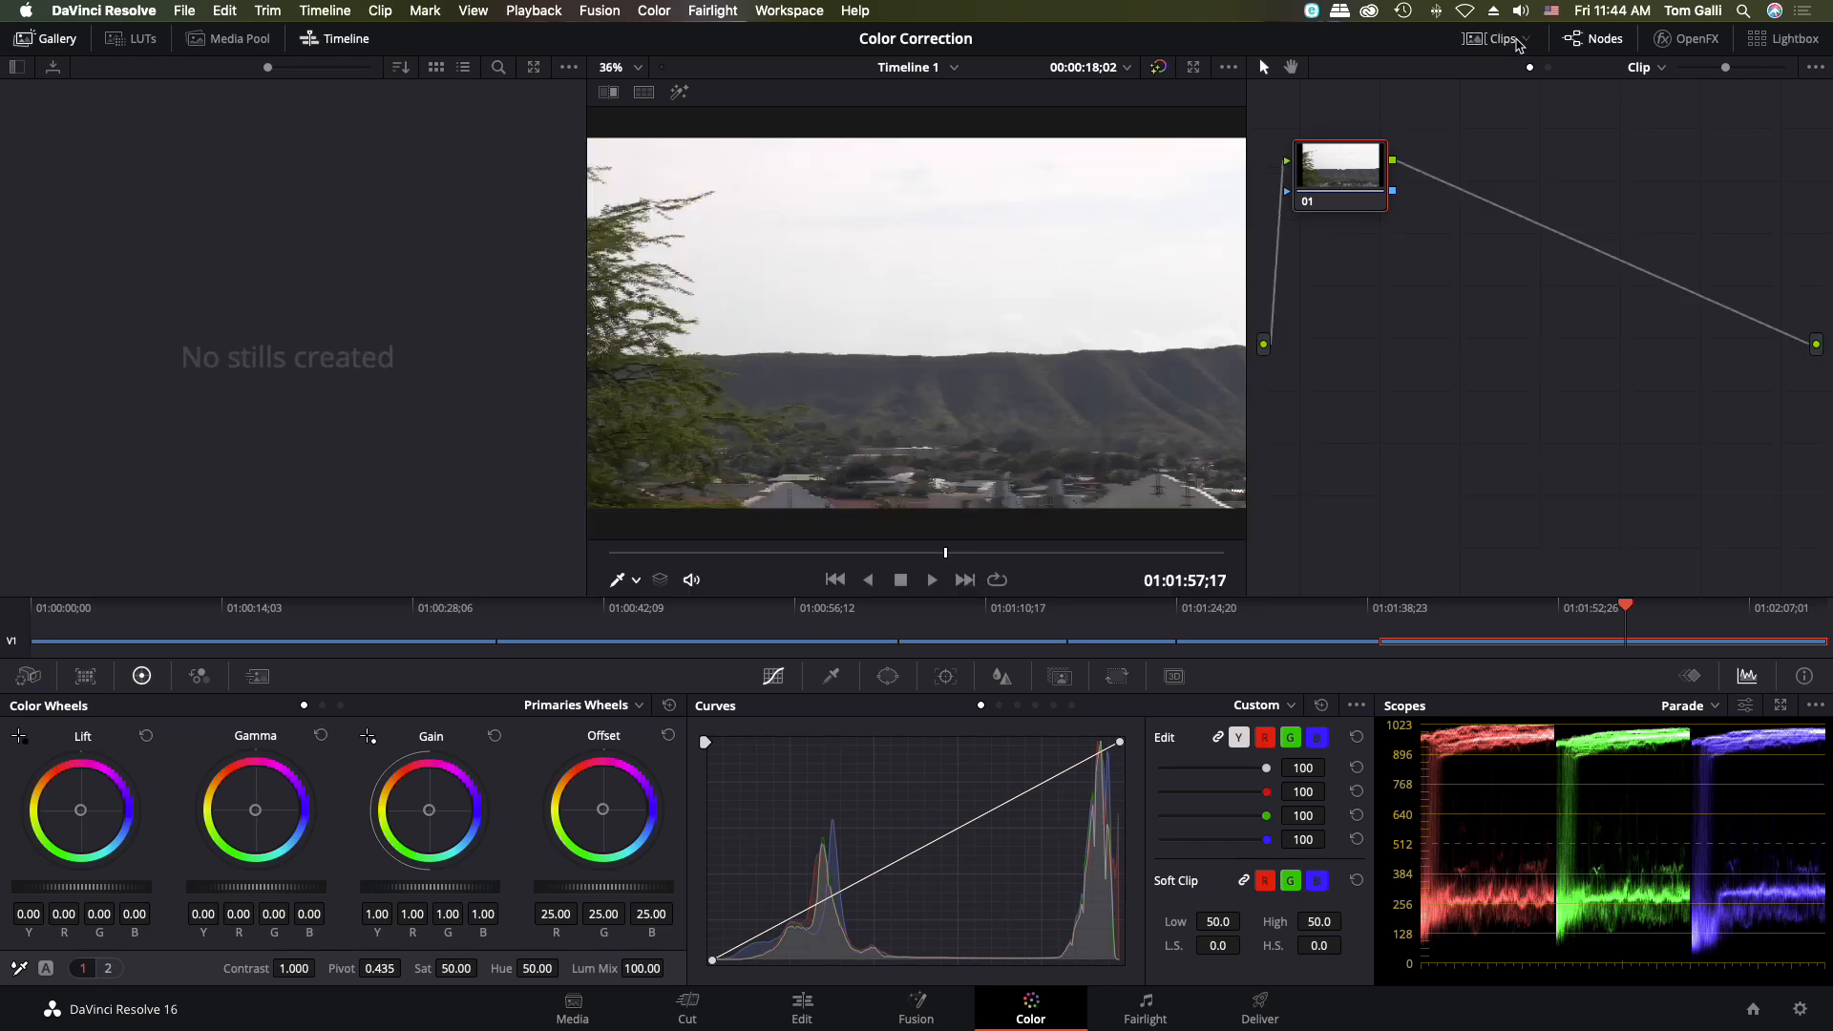
{"action": "left_click", "coordinate": [1517, 44]}
{"action": "left_click", "coordinate": [1518, 44]}
{"action": "left_click", "coordinate": [1518, 44]}
{"action": "left_click", "coordinate": [1518, 44]}
{"action": "left_click", "coordinate": [1518, 44]}
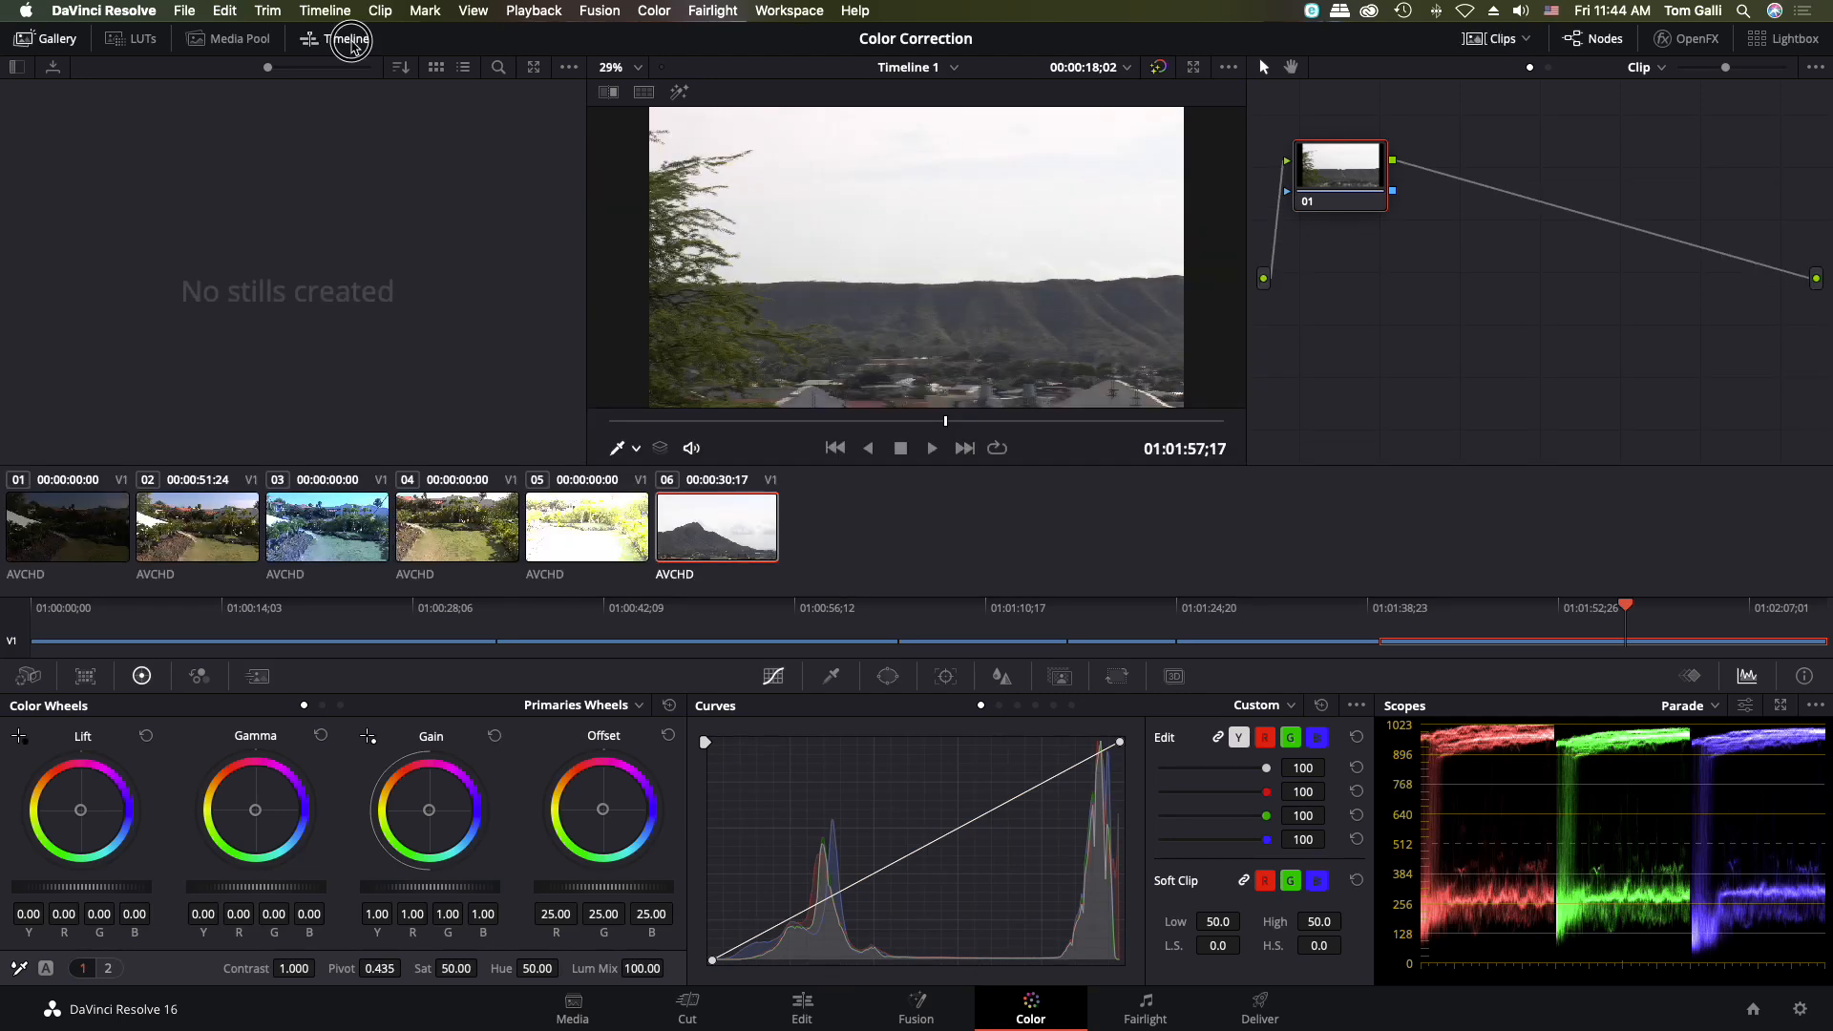
Step: Hide both the mini timeline and the clip thumbnails to enlarge the viewer, and restore both
{"action": "left_click", "coordinate": [339, 38]}
{"action": "left_click", "coordinate": [1504, 43]}
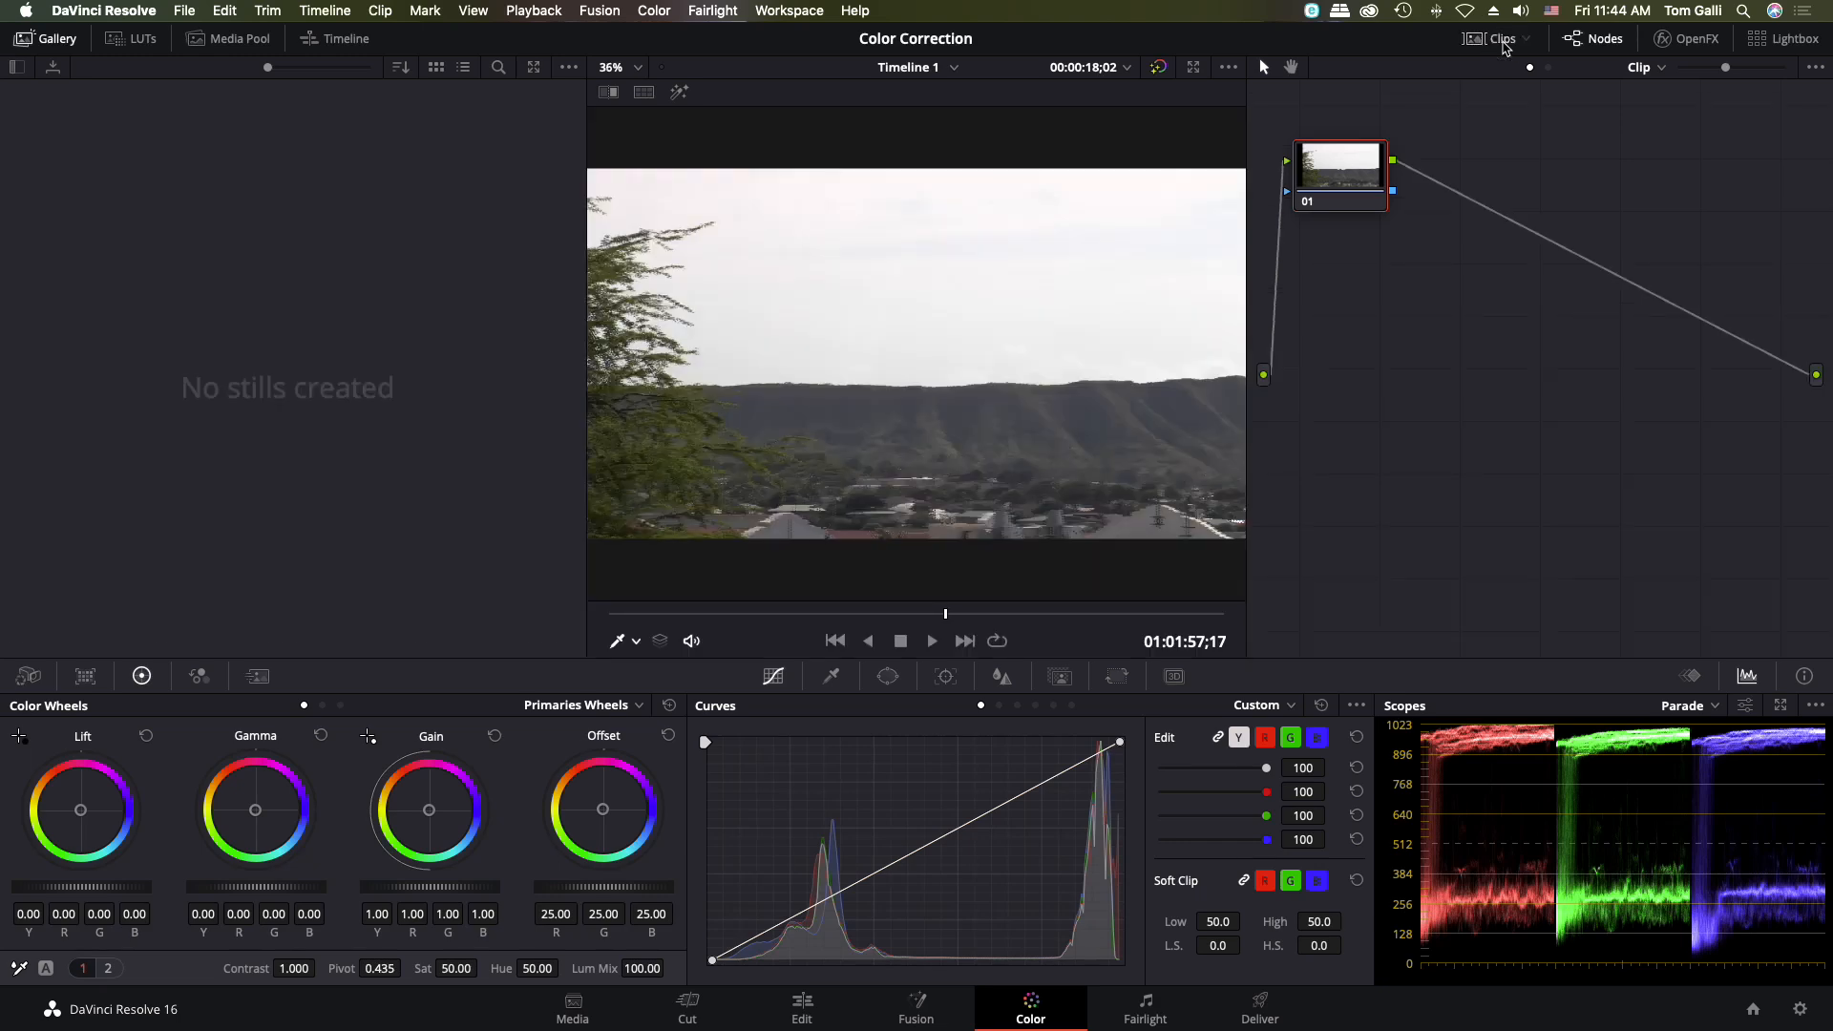
{"action": "left_click", "coordinate": [1504, 43]}
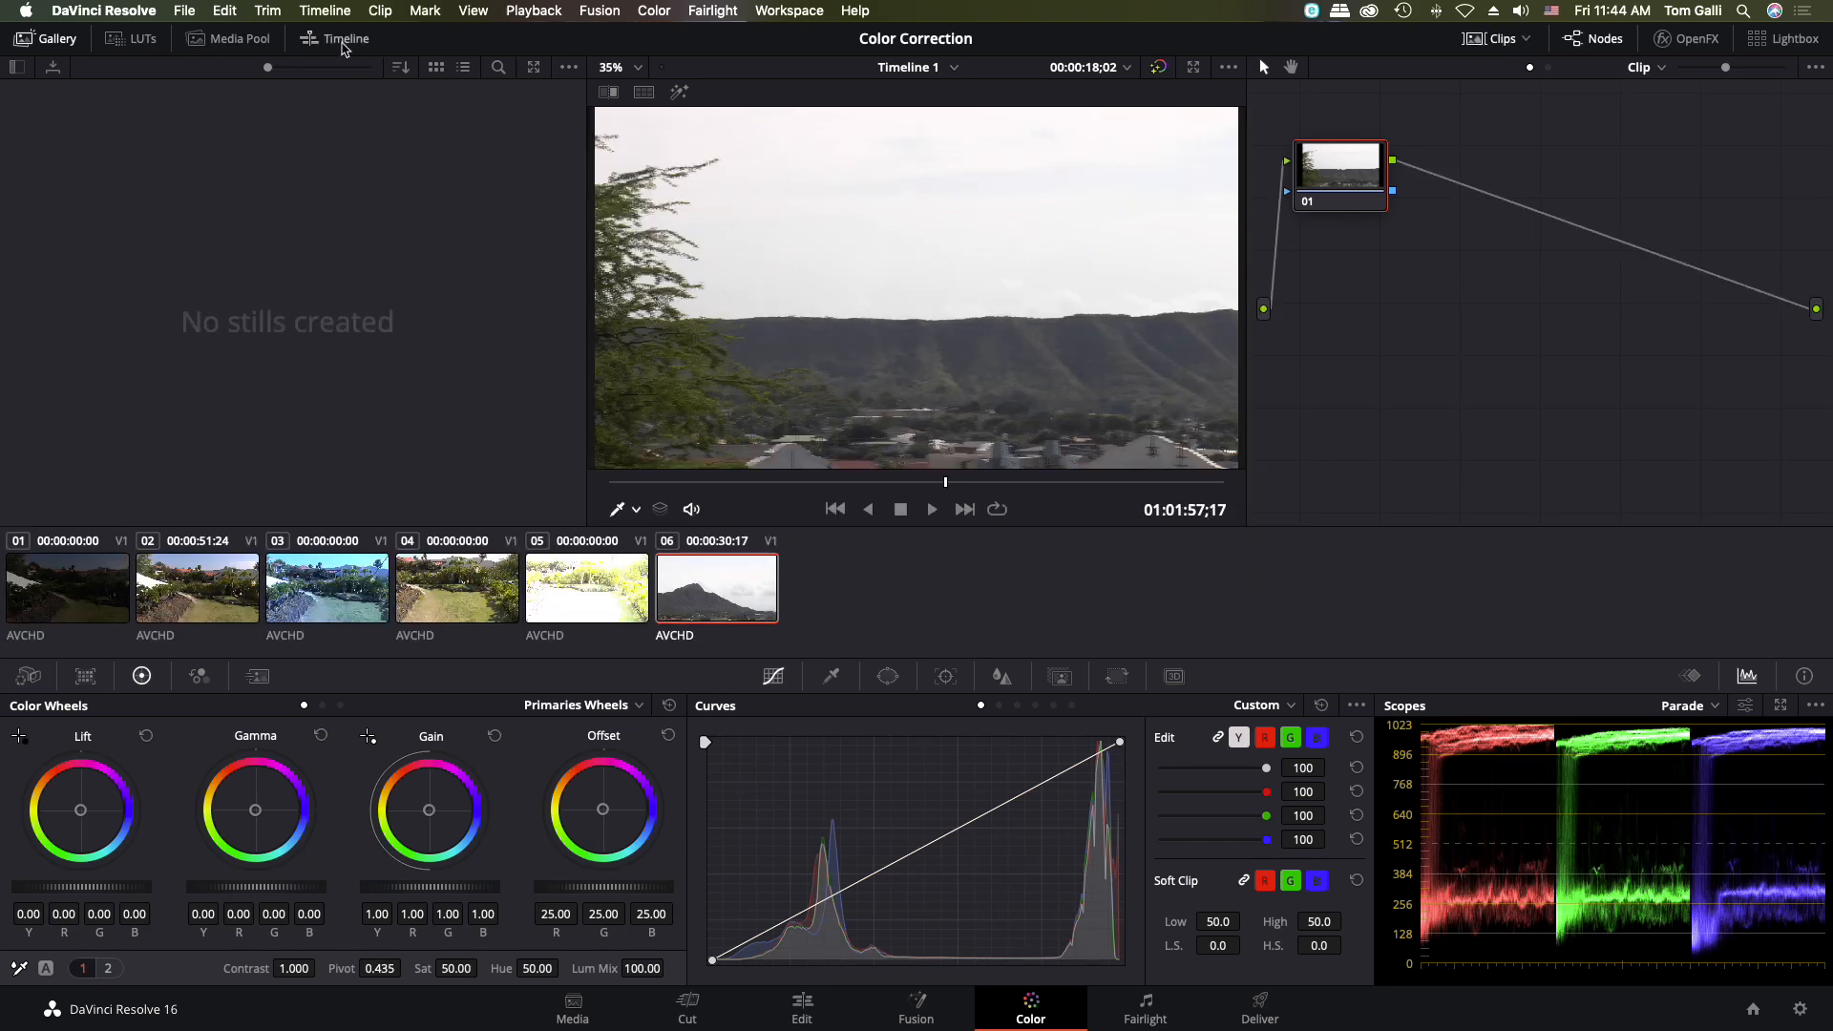
{"action": "left_click", "coordinate": [342, 40]}
Step: Filter the timeline's clips to Ungraded Clips, and restore the filter to All Clips
{"action": "left_click", "coordinate": [1528, 42]}
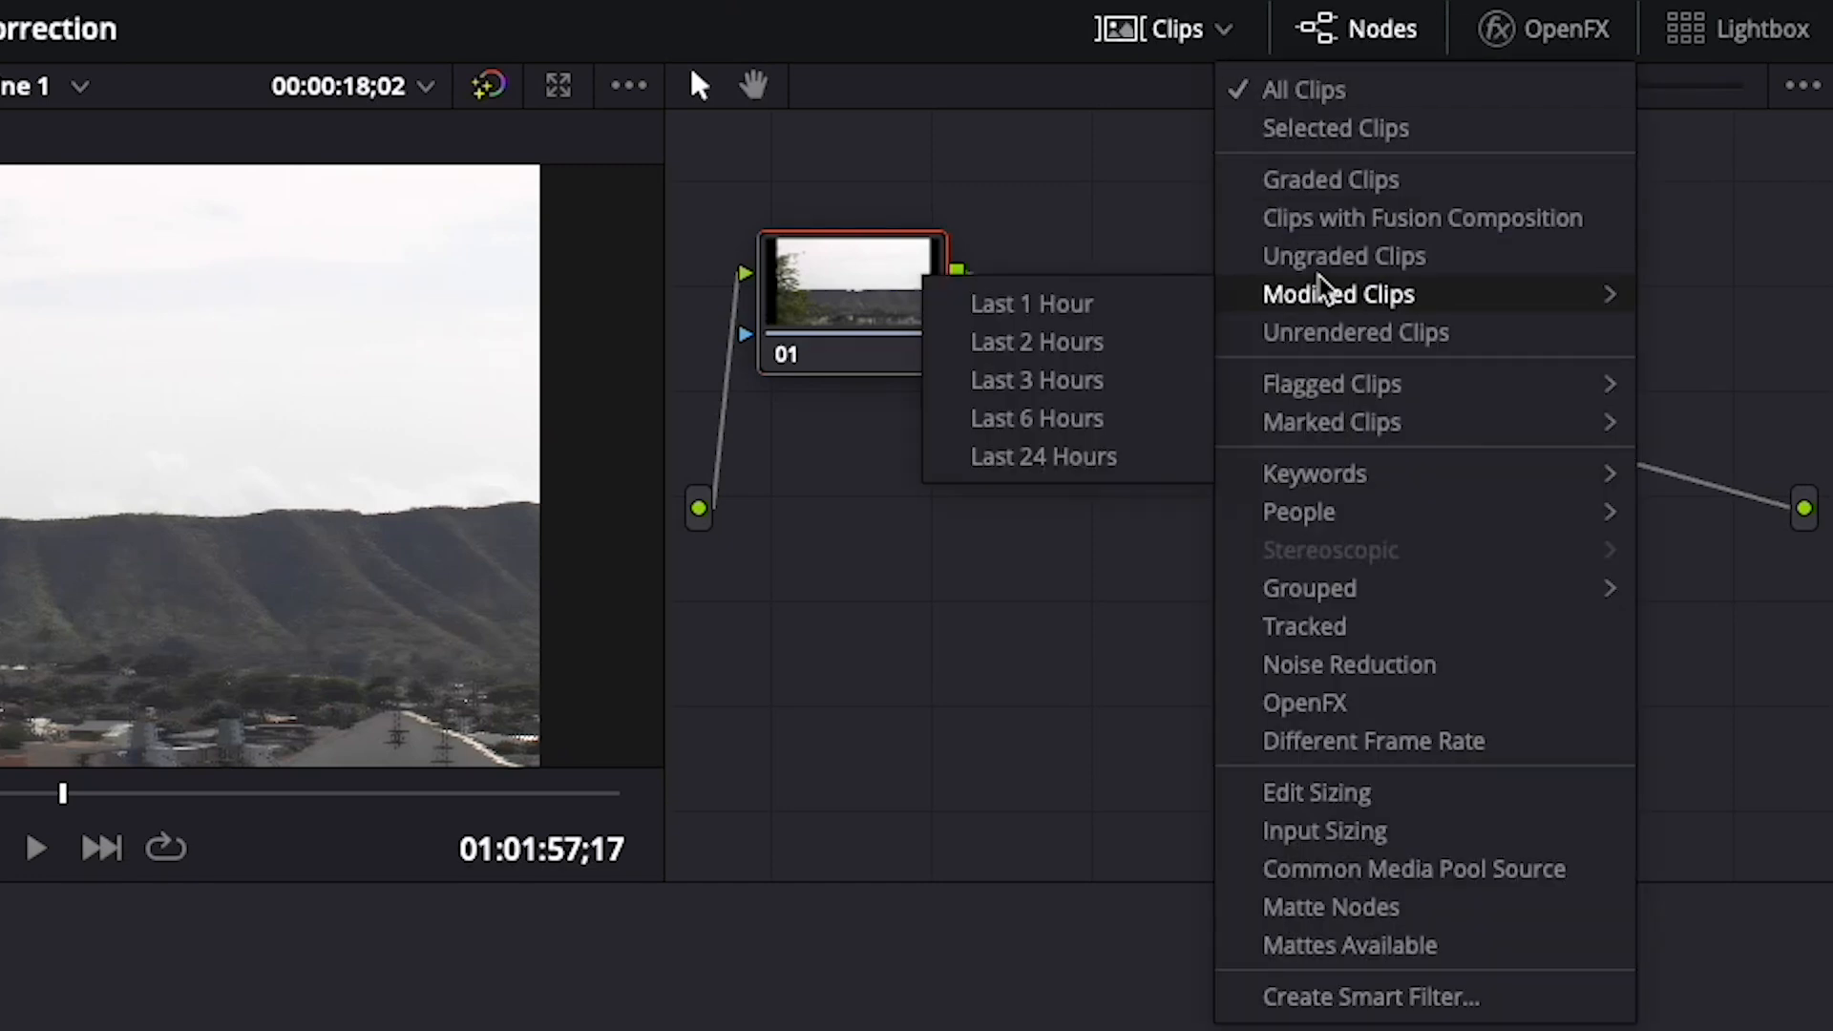
{"action": "mouse_move", "coordinate": [1341, 425]}
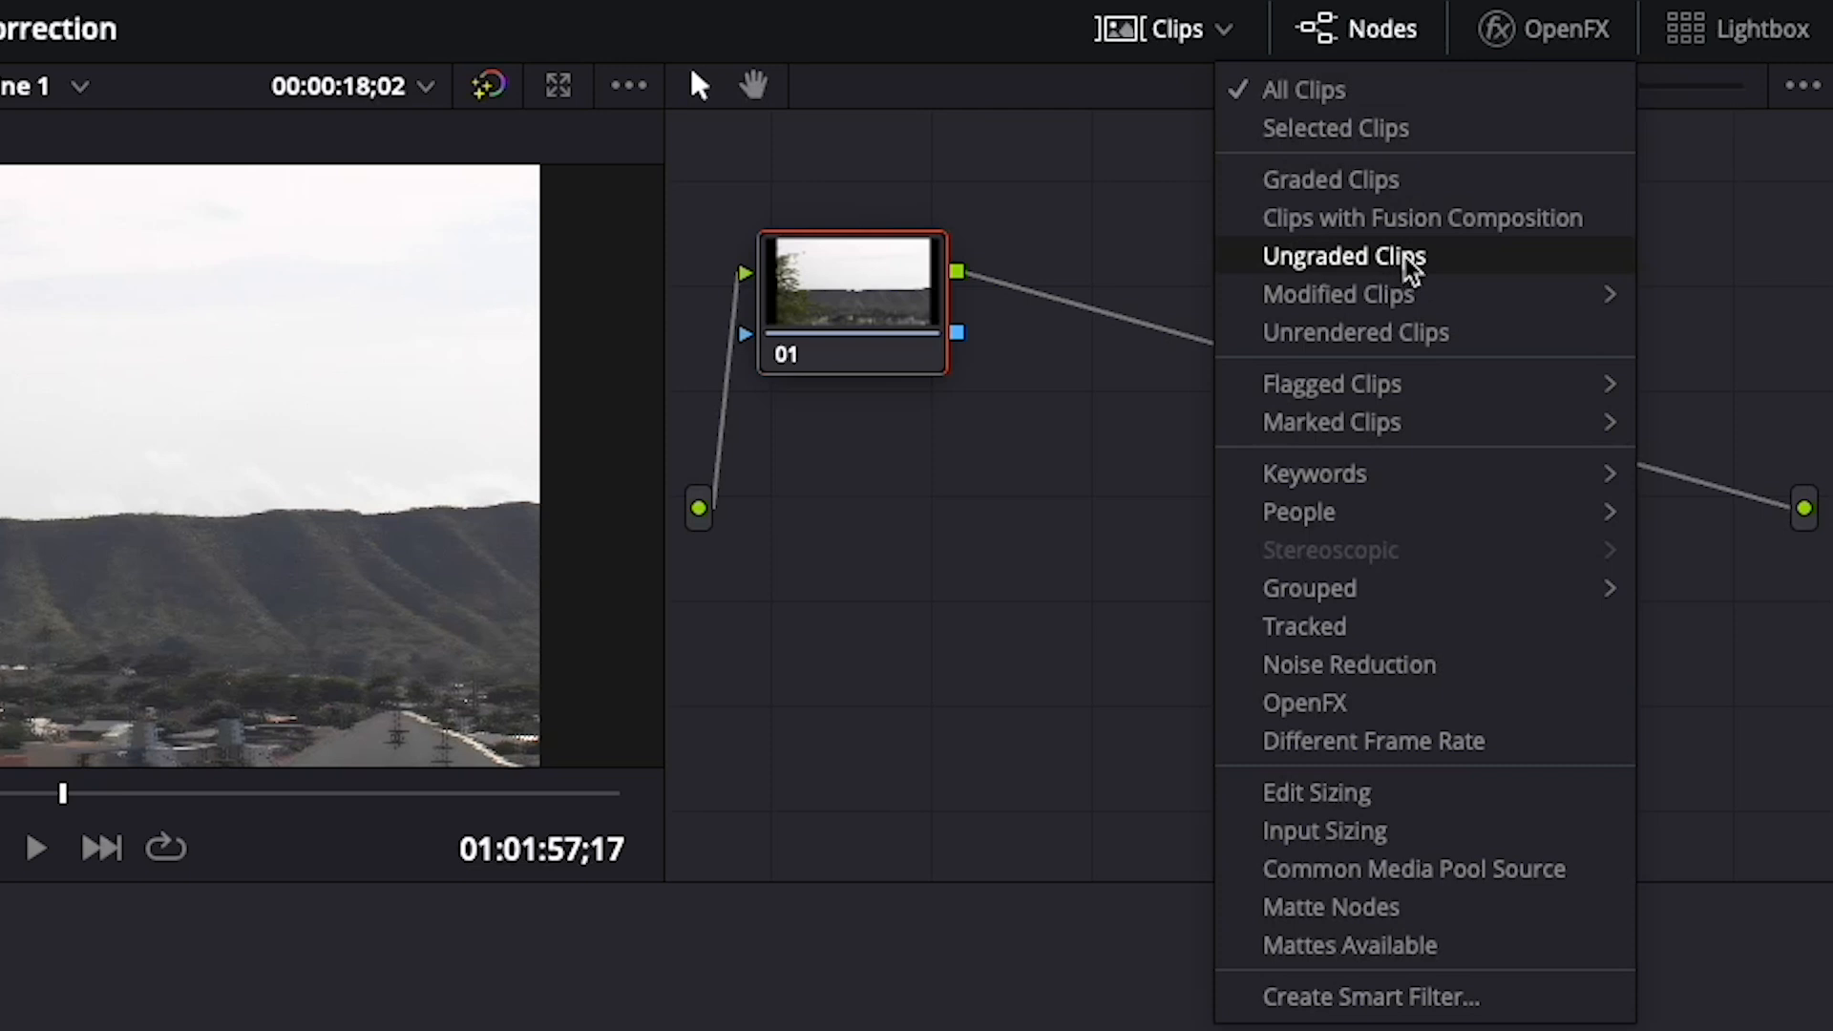
{"action": "mouse_move", "coordinate": [1395, 317]}
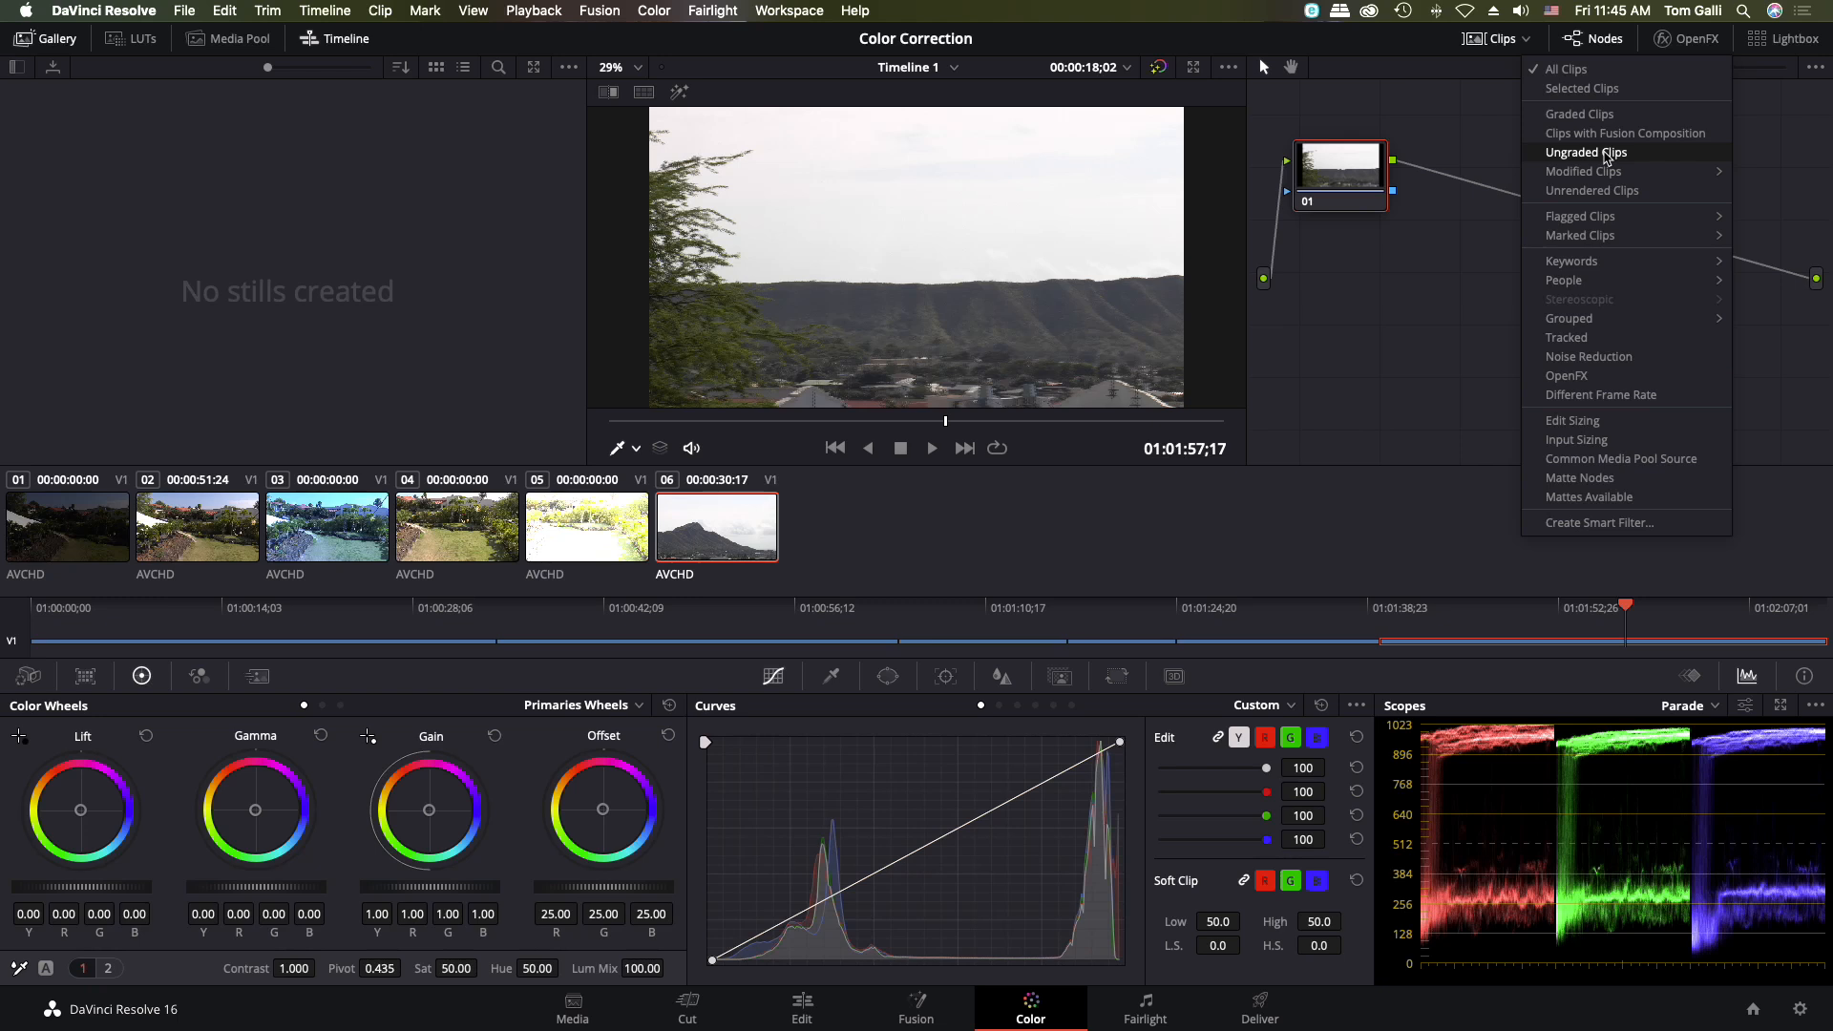
{"action": "left_click", "coordinate": [1607, 158]}
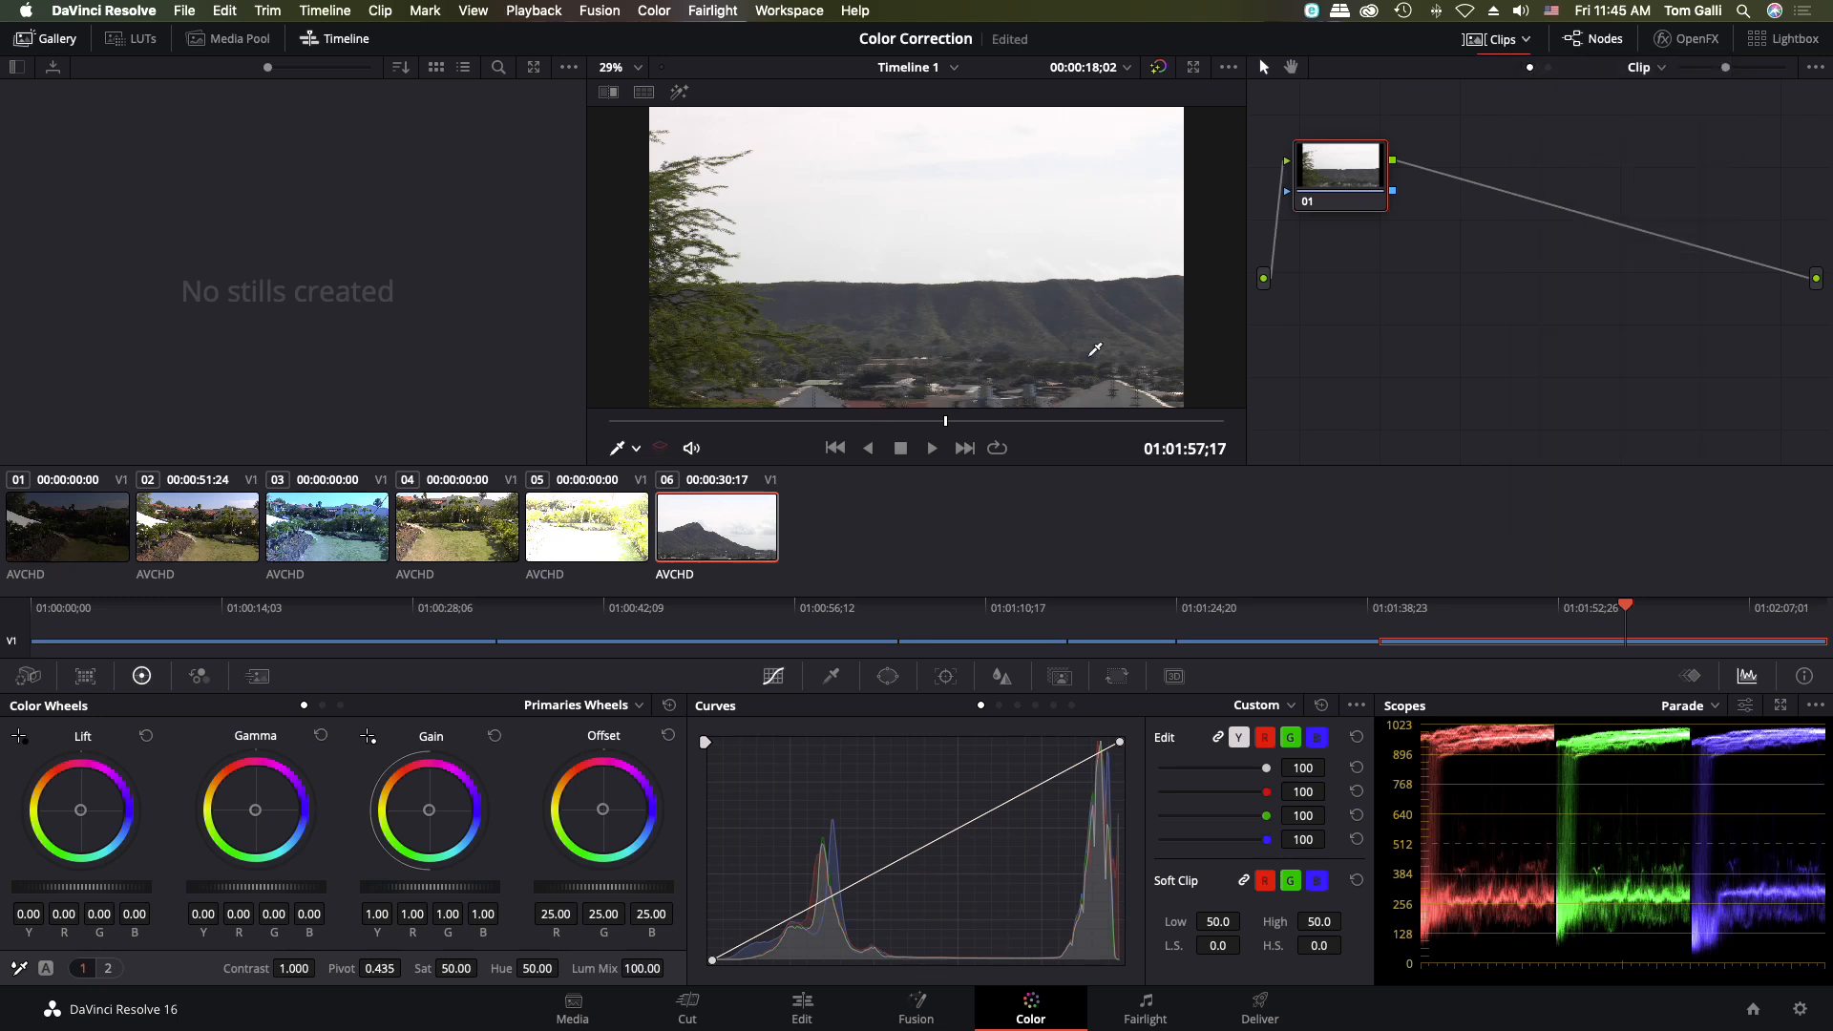
{"action": "left_click", "coordinate": [1532, 42]}
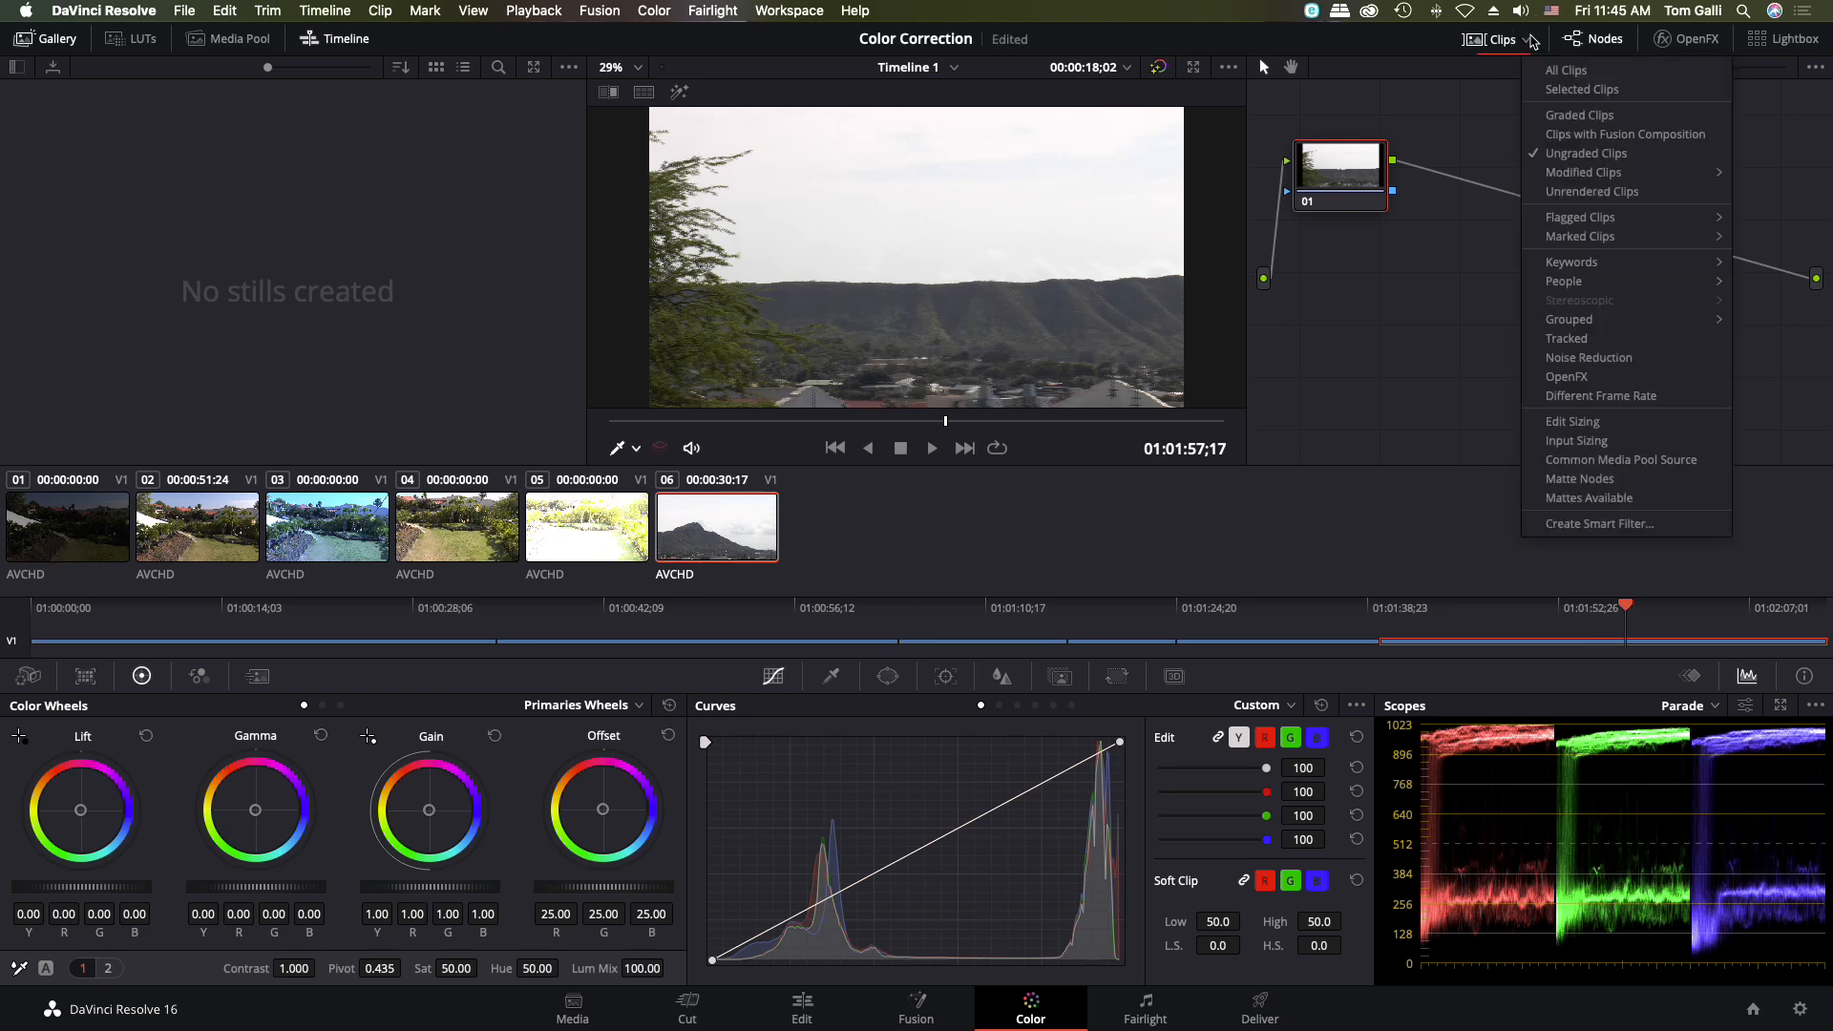
{"action": "left_click", "coordinate": [1562, 76]}
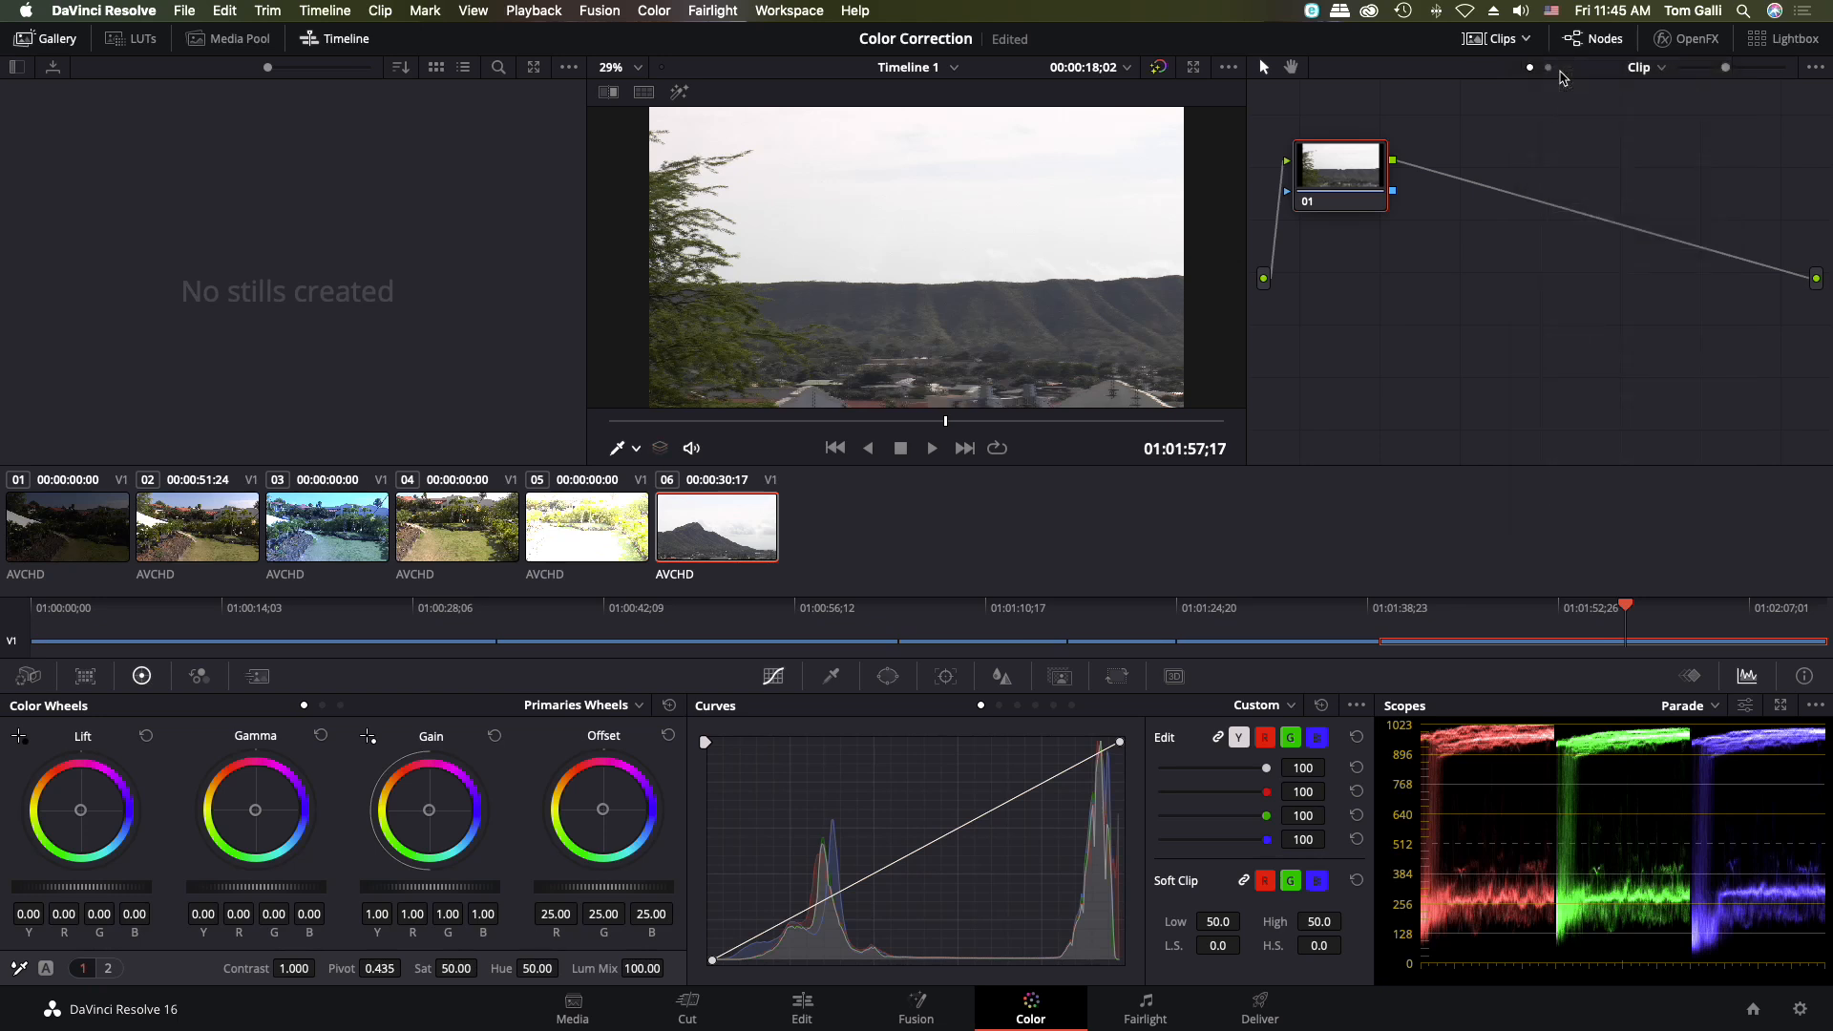
Step: Show and hide the OpenFX library, and view the timeline's clips in the Lightbox before returning to the color controls
{"action": "left_click", "coordinate": [1704, 39]}
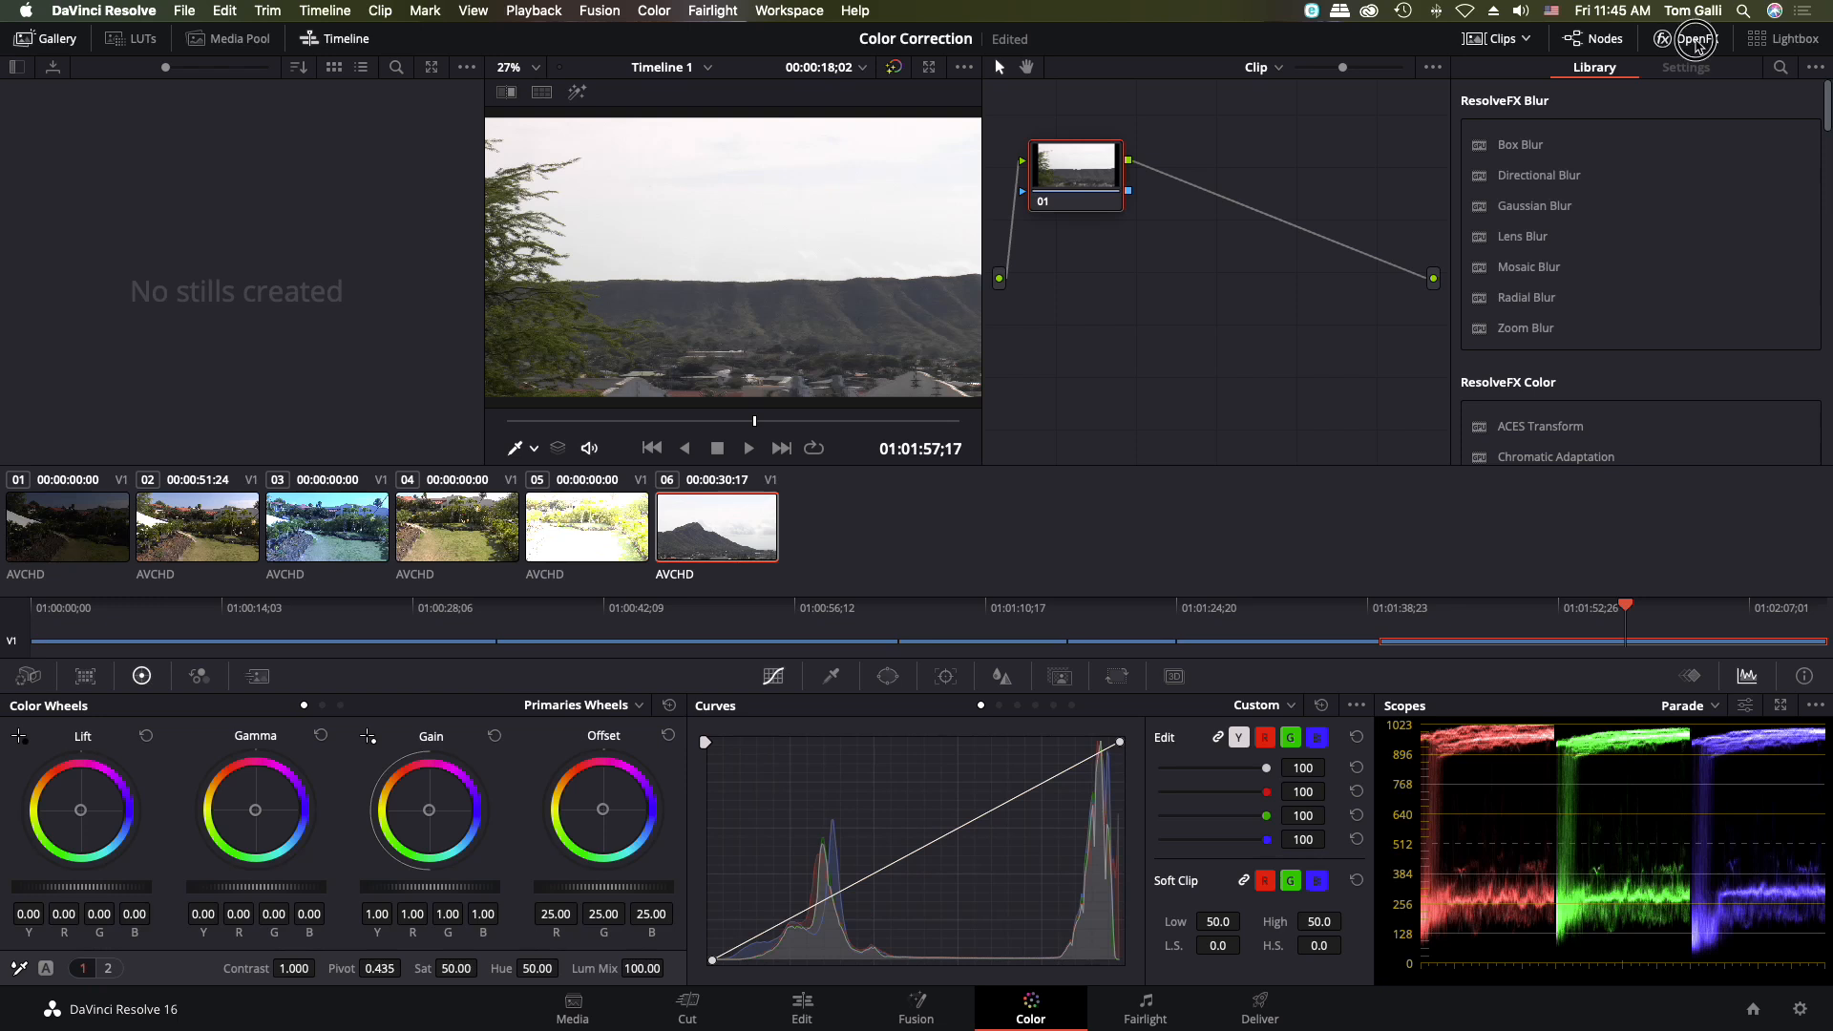
{"action": "left_click", "coordinate": [1697, 41]}
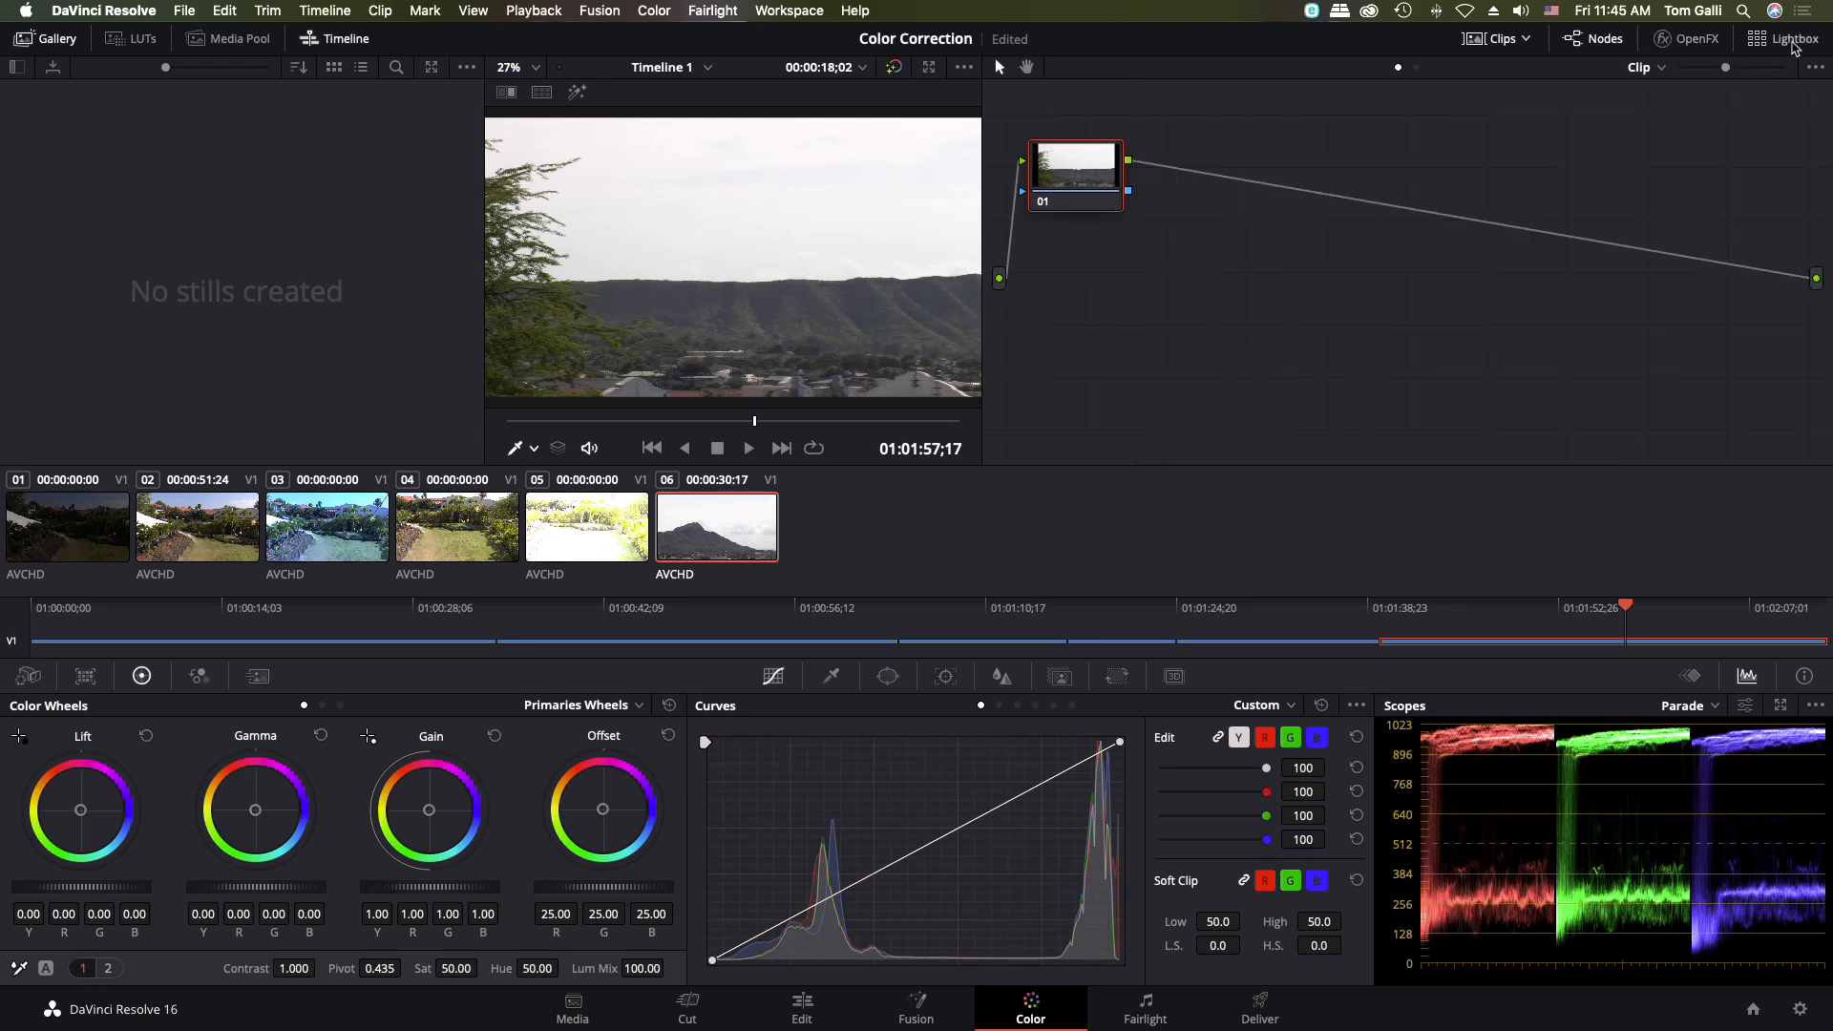
{"action": "left_click", "coordinate": [1791, 42]}
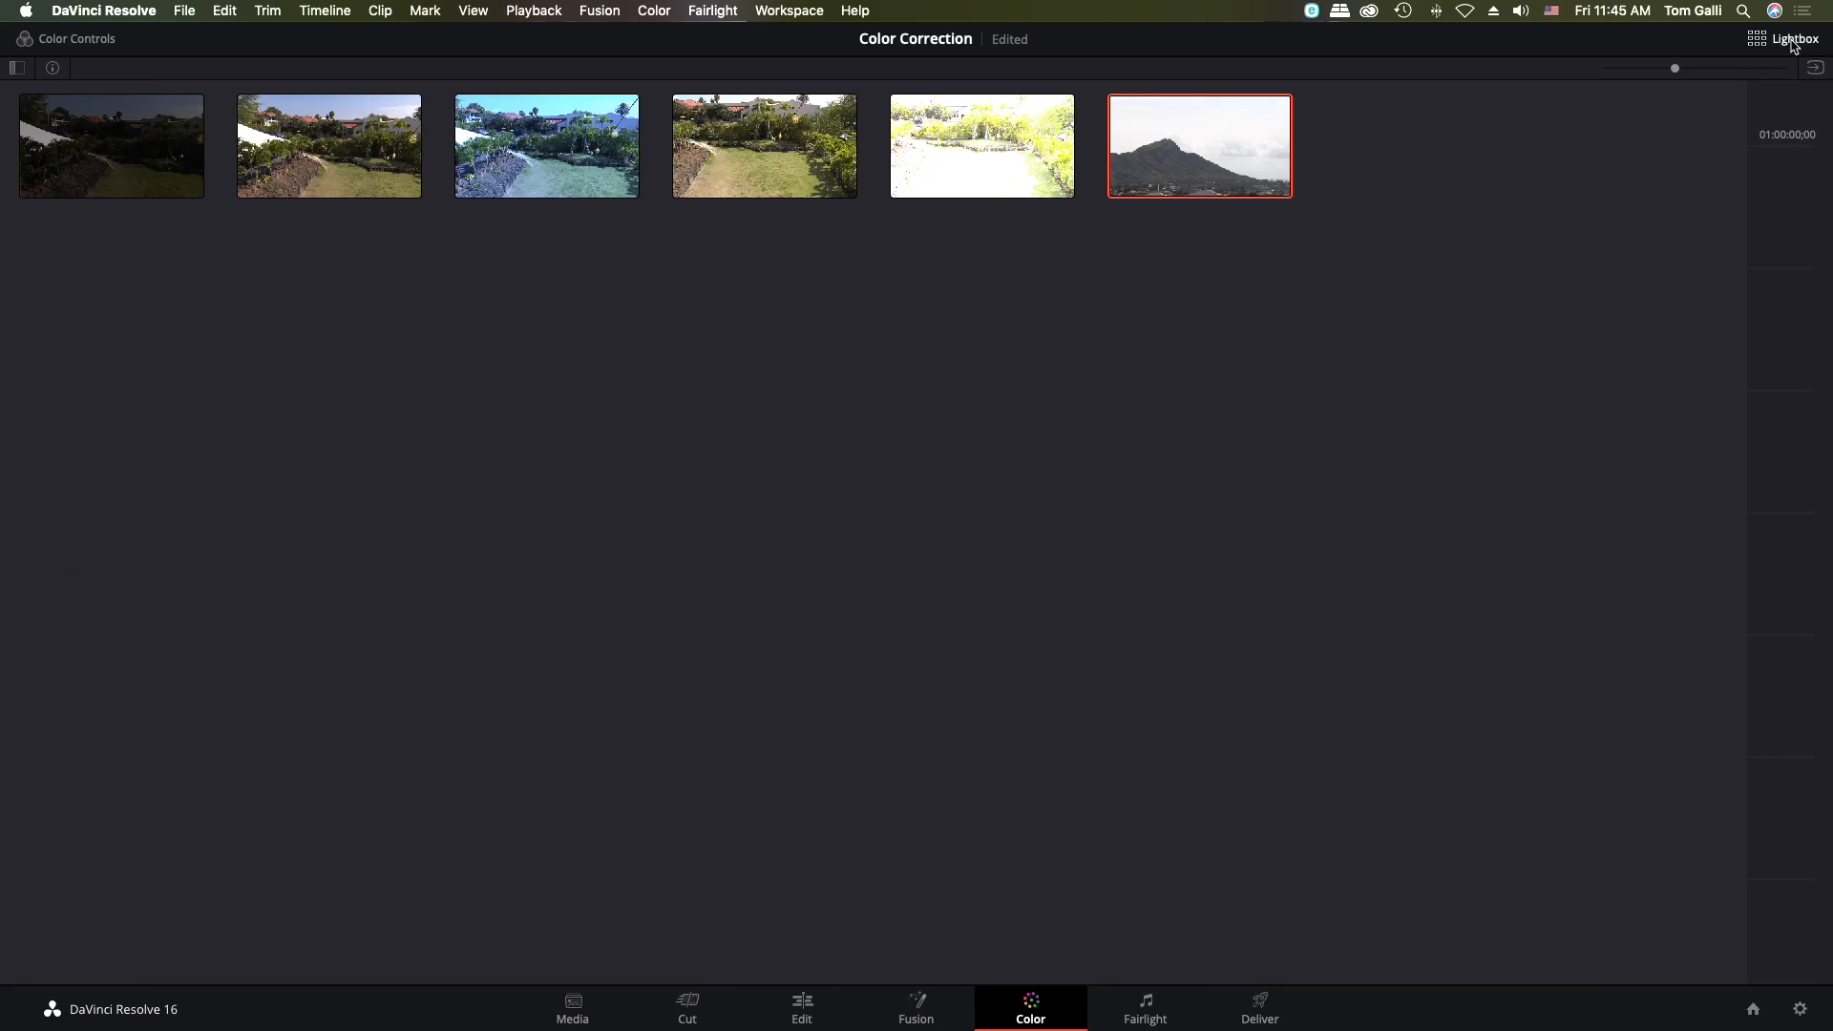
{"action": "left_click", "coordinate": [1794, 43]}
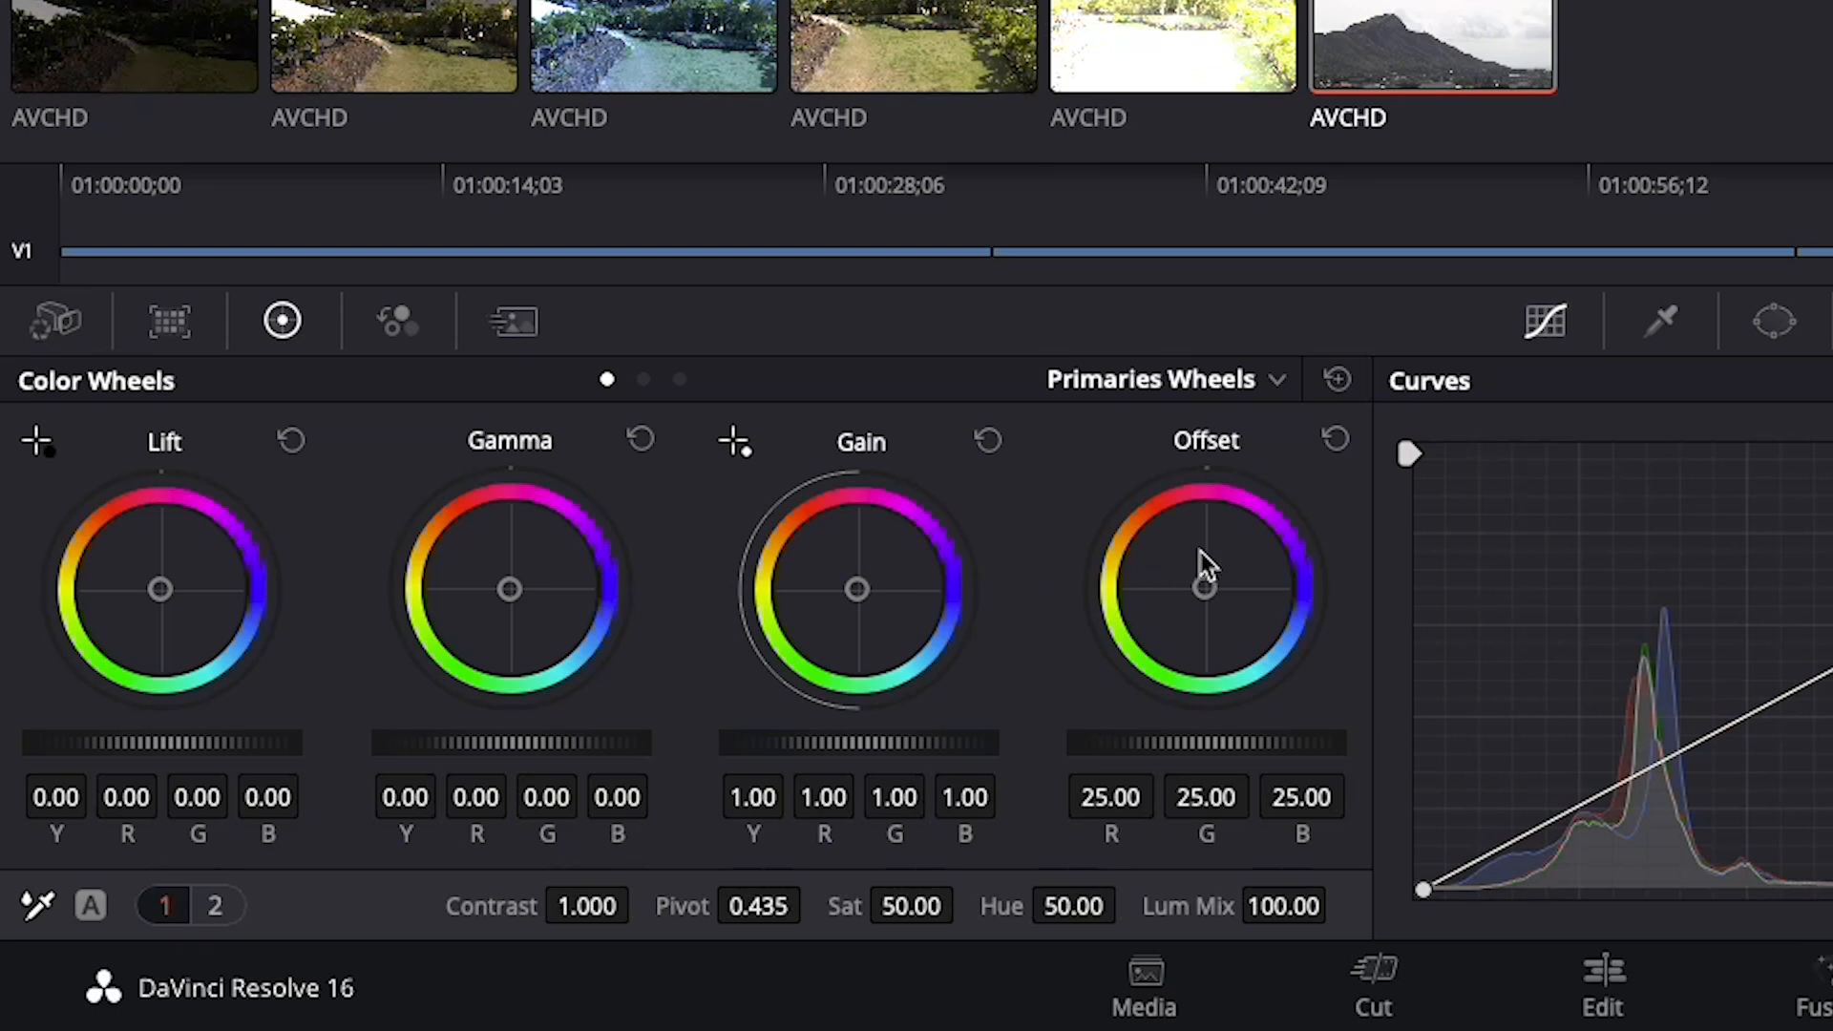
Step: Switch the color wheels to Primaries Bars and Log, and return them to Primaries Wheels
{"action": "left_click", "coordinate": [1255, 378]}
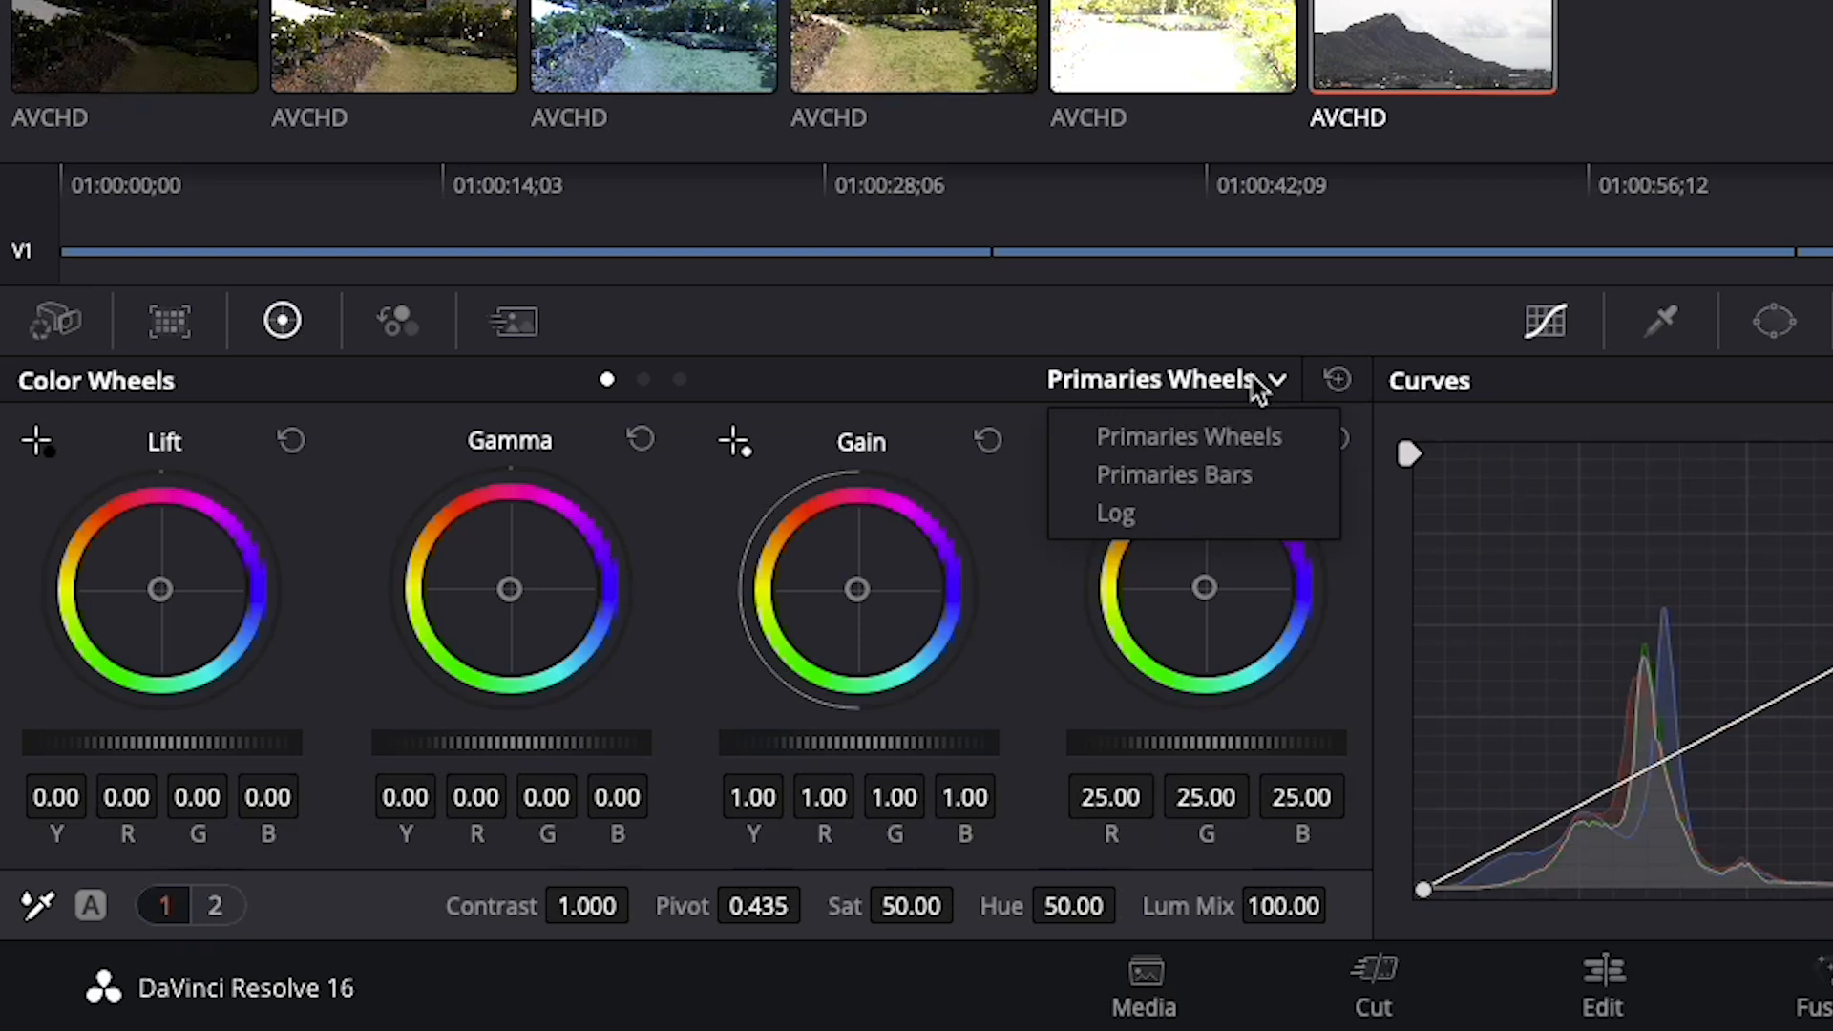
{"action": "left_click", "coordinate": [1262, 487]}
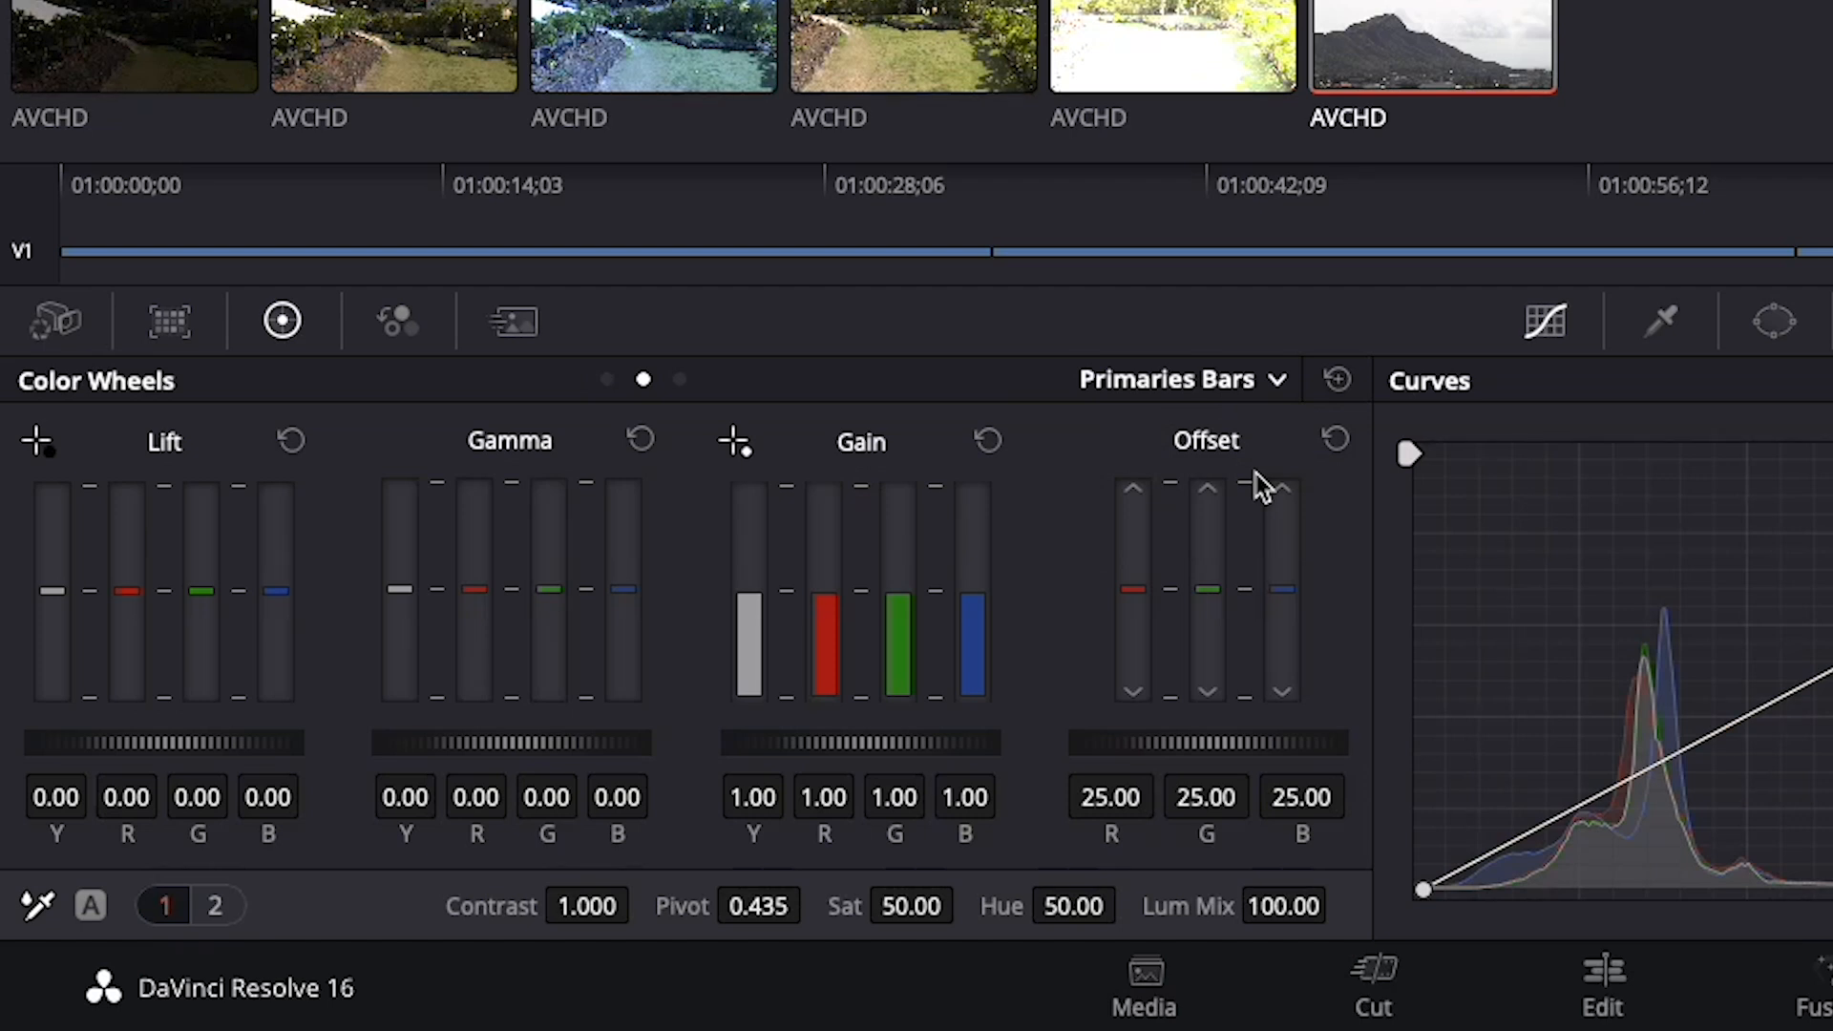
{"action": "left_click", "coordinate": [1278, 379]}
{"action": "left_click", "coordinate": [1248, 525]}
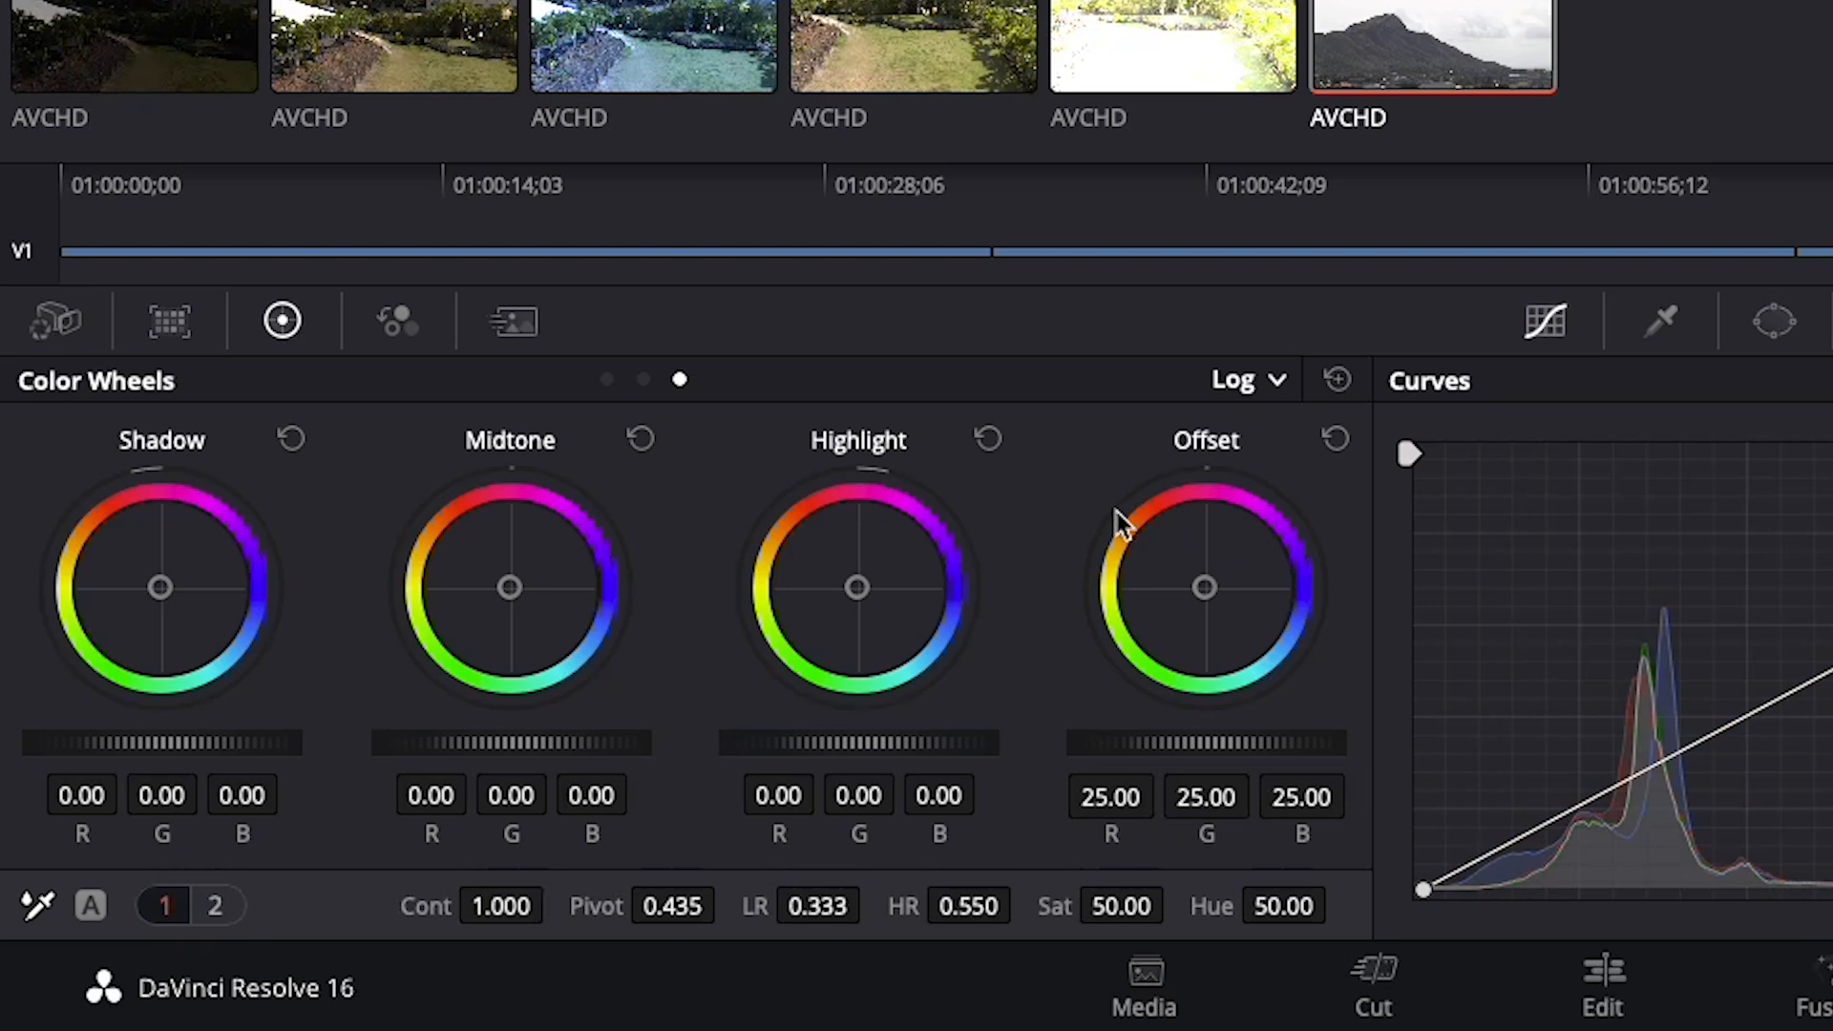
{"action": "left_click", "coordinate": [1276, 374]}
{"action": "left_click", "coordinate": [1275, 441]}
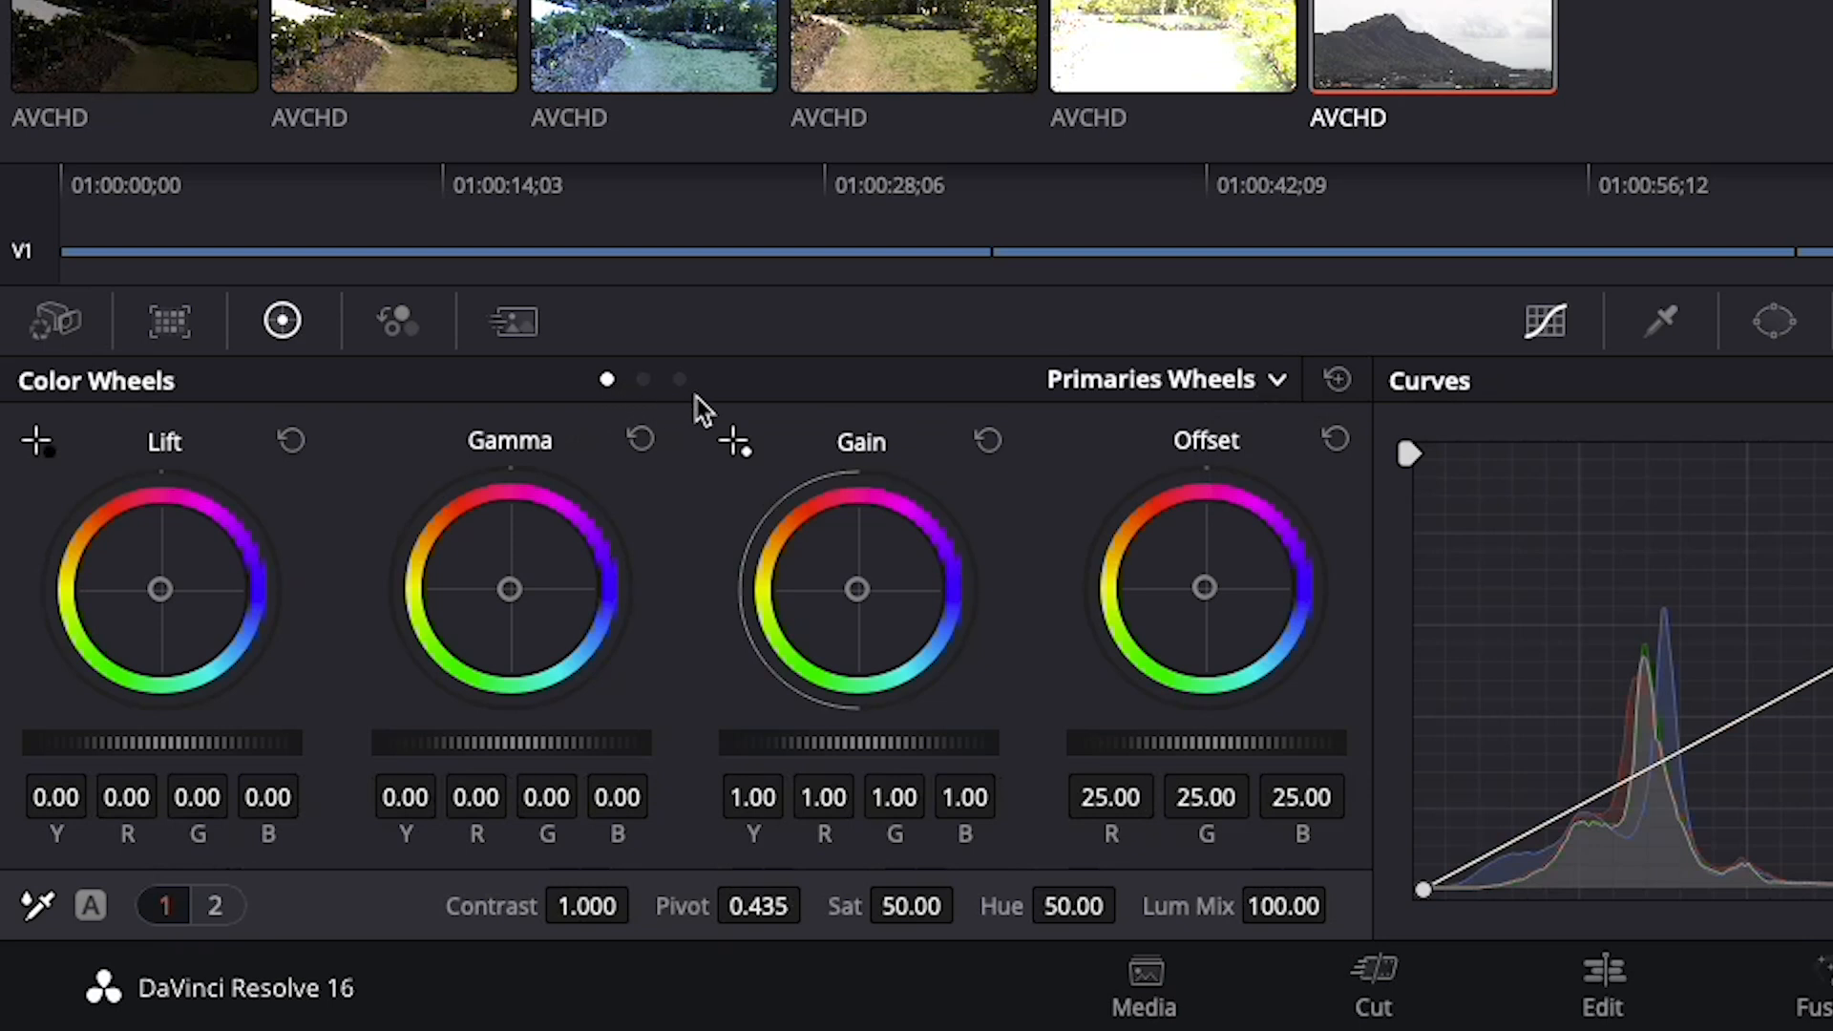
Step: Page through the three color wheel modes back to Primaries Wheels, and view the second set of adjustment controls before restoring the first
{"action": "left_click", "coordinate": [643, 381]}
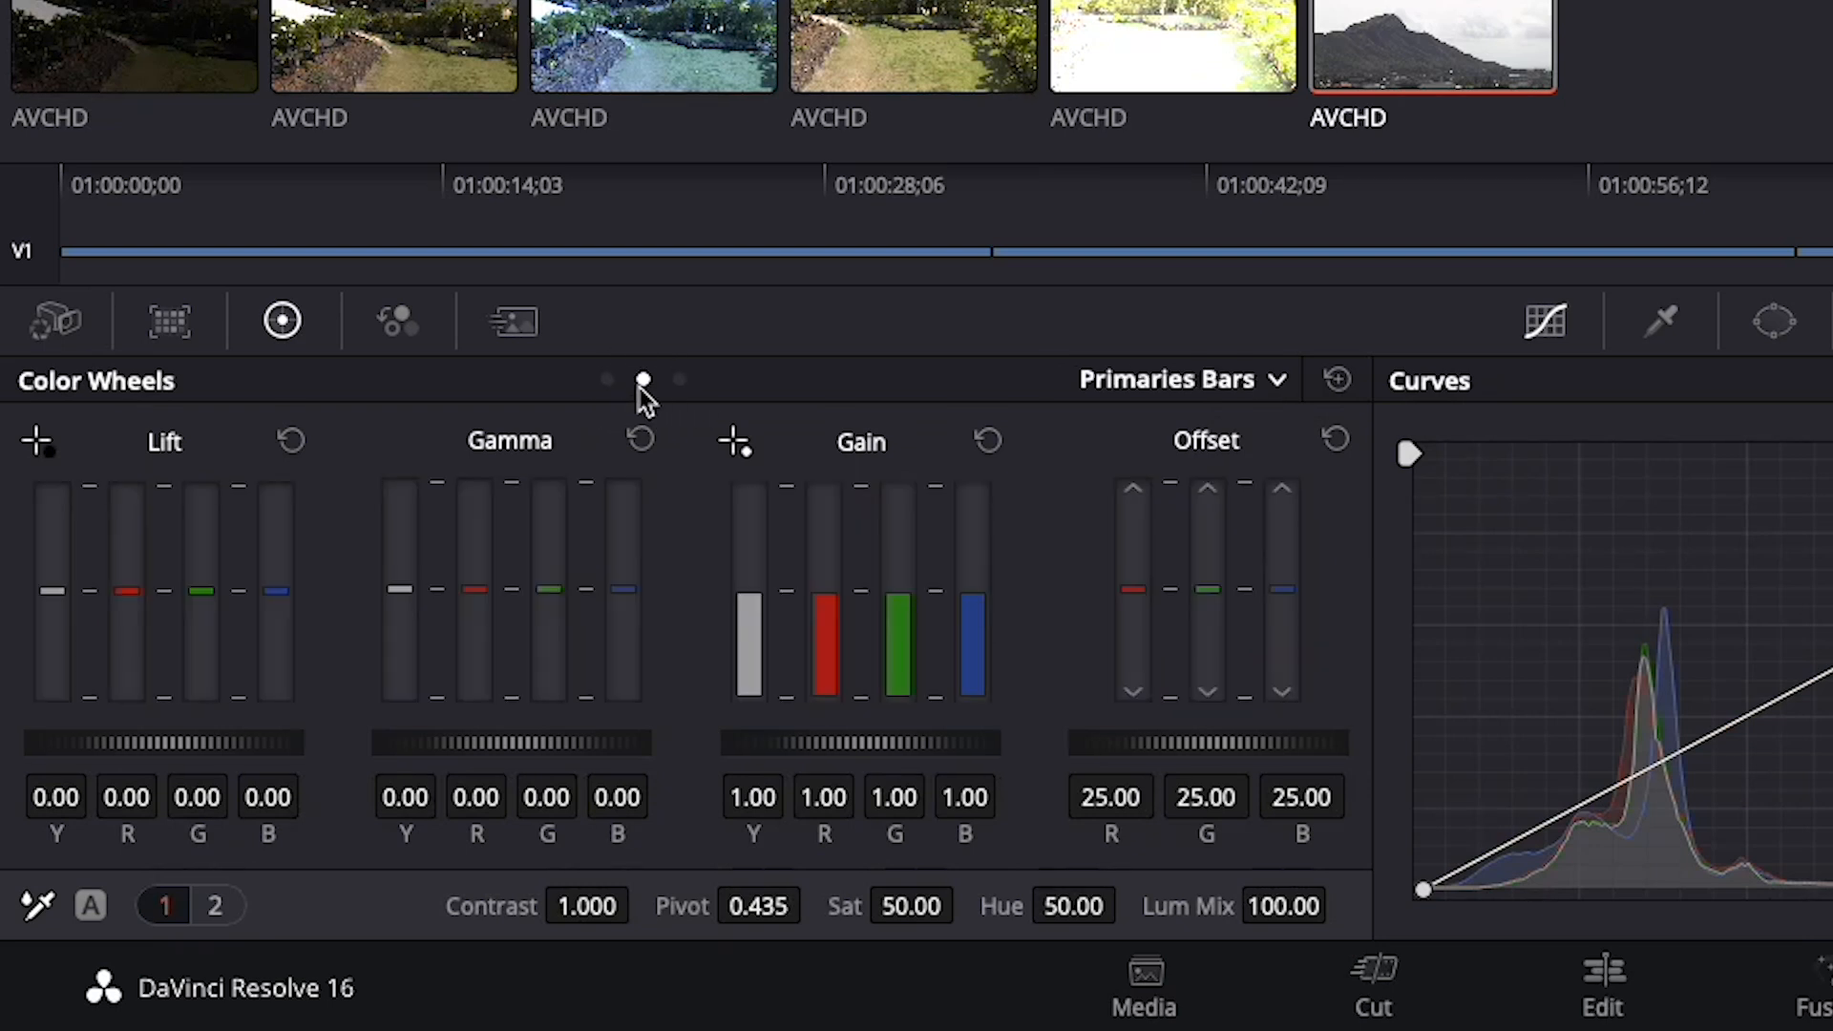
{"action": "left_click", "coordinate": [607, 381]}
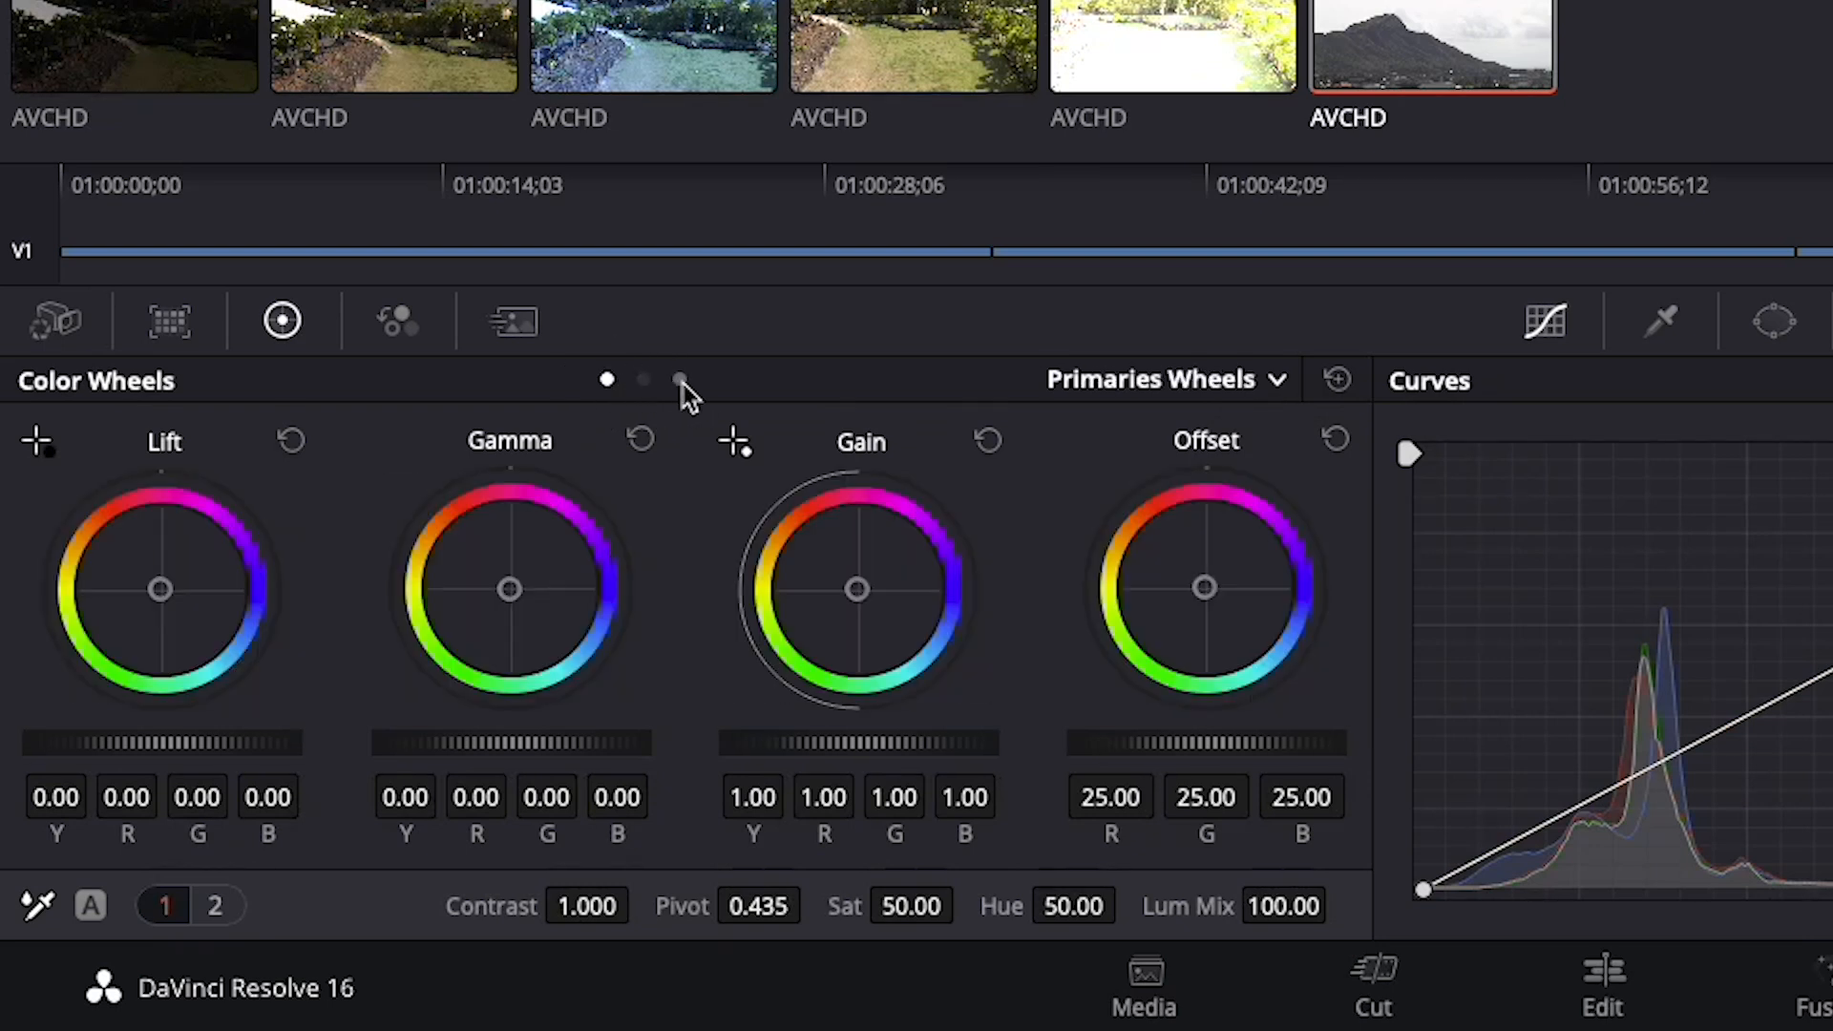
{"action": "left_click", "coordinate": [679, 380]}
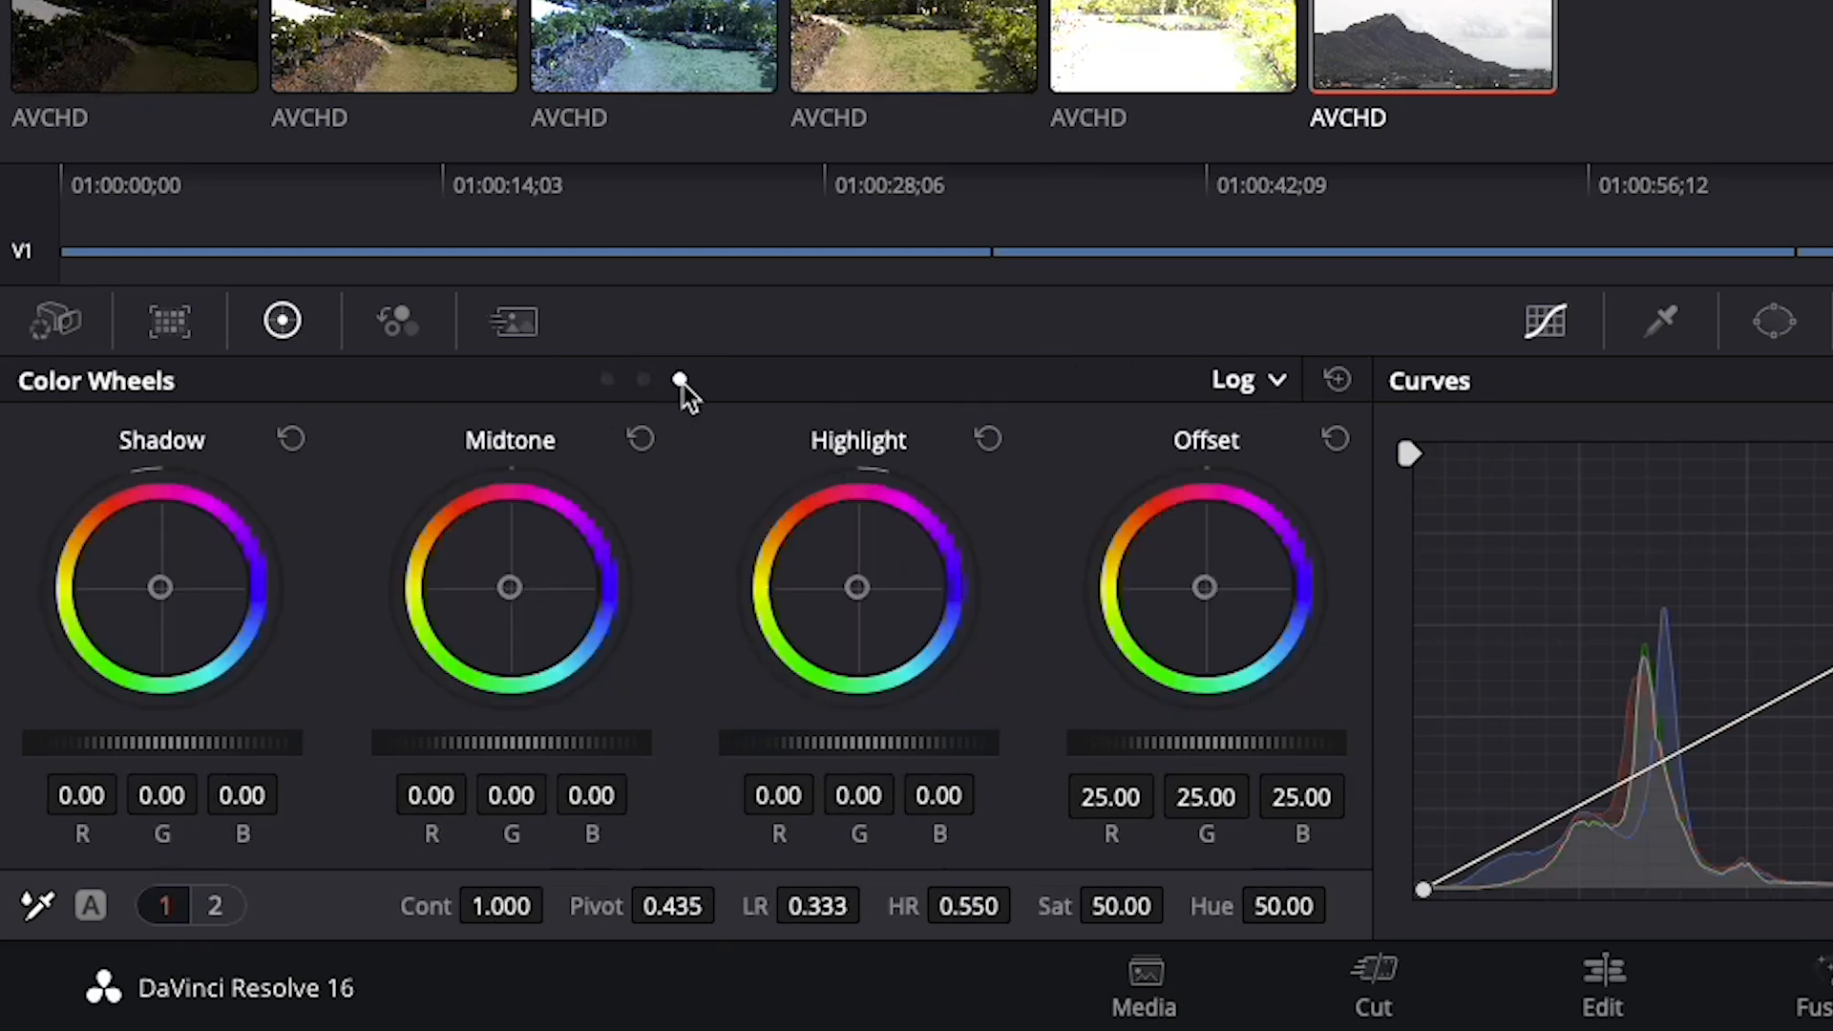
{"action": "left_click", "coordinate": [607, 381]}
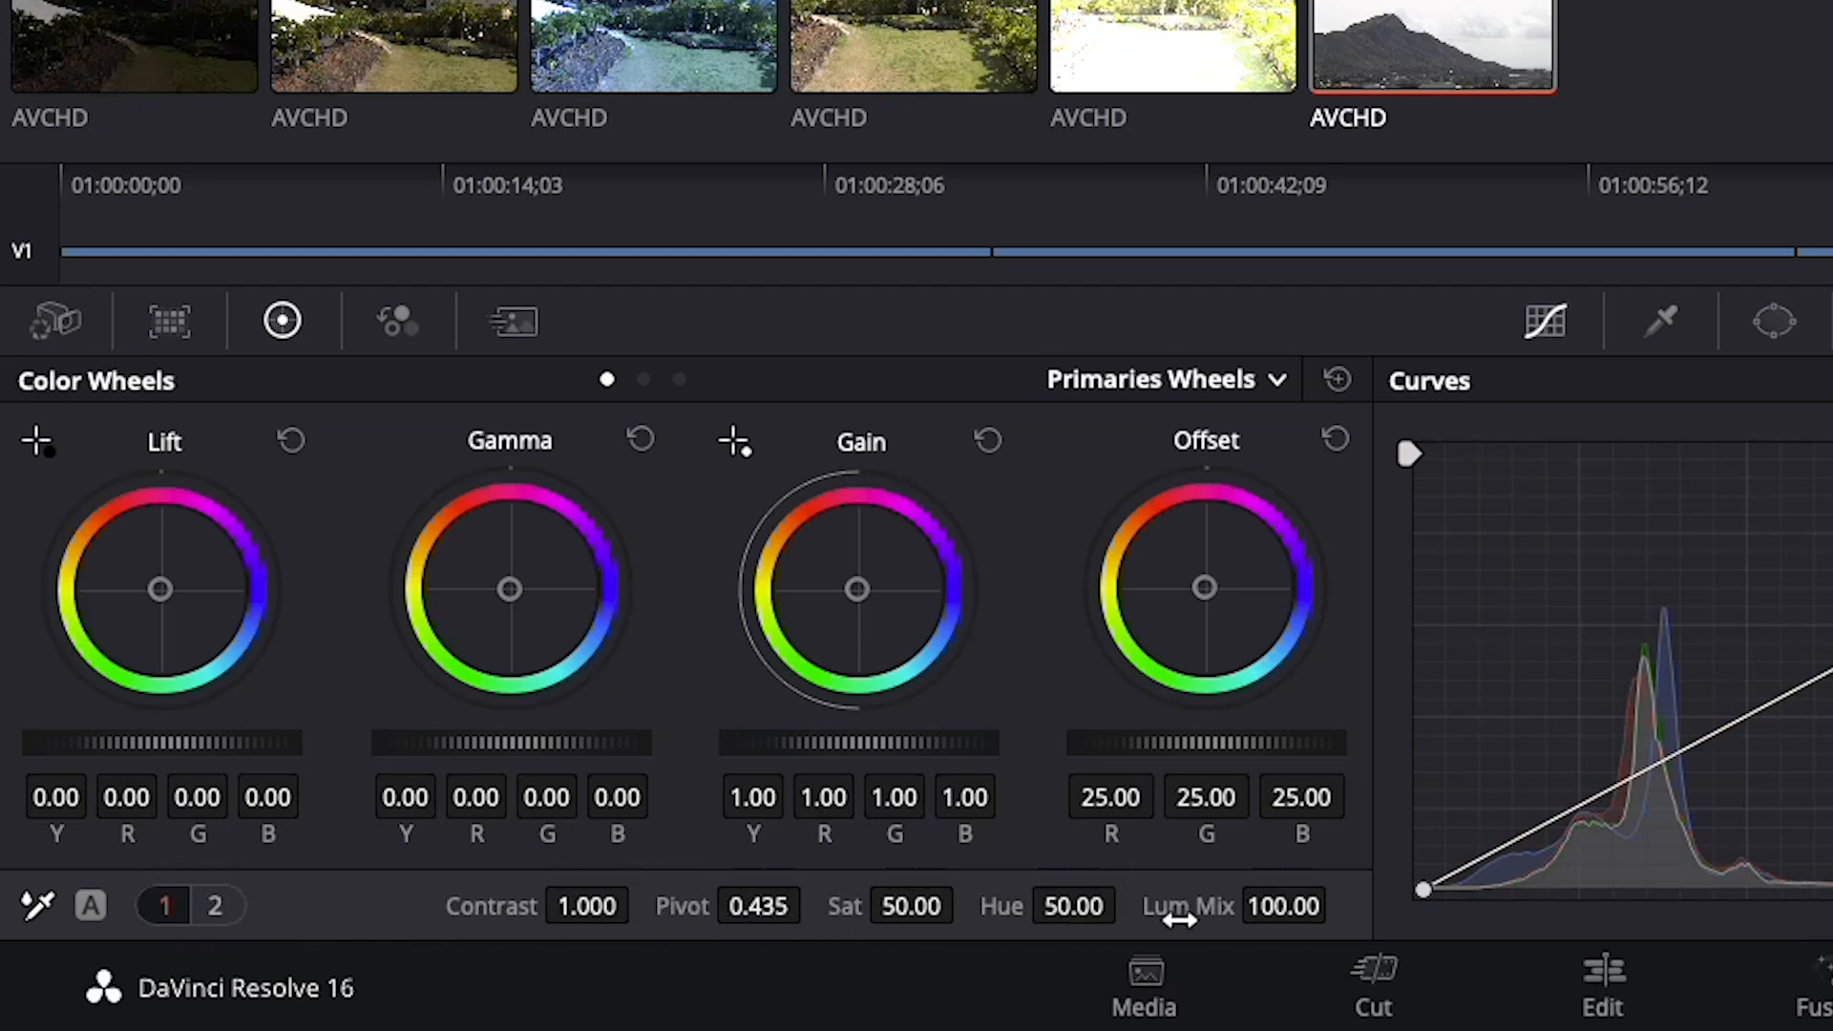
{"action": "left_click", "coordinate": [216, 907]}
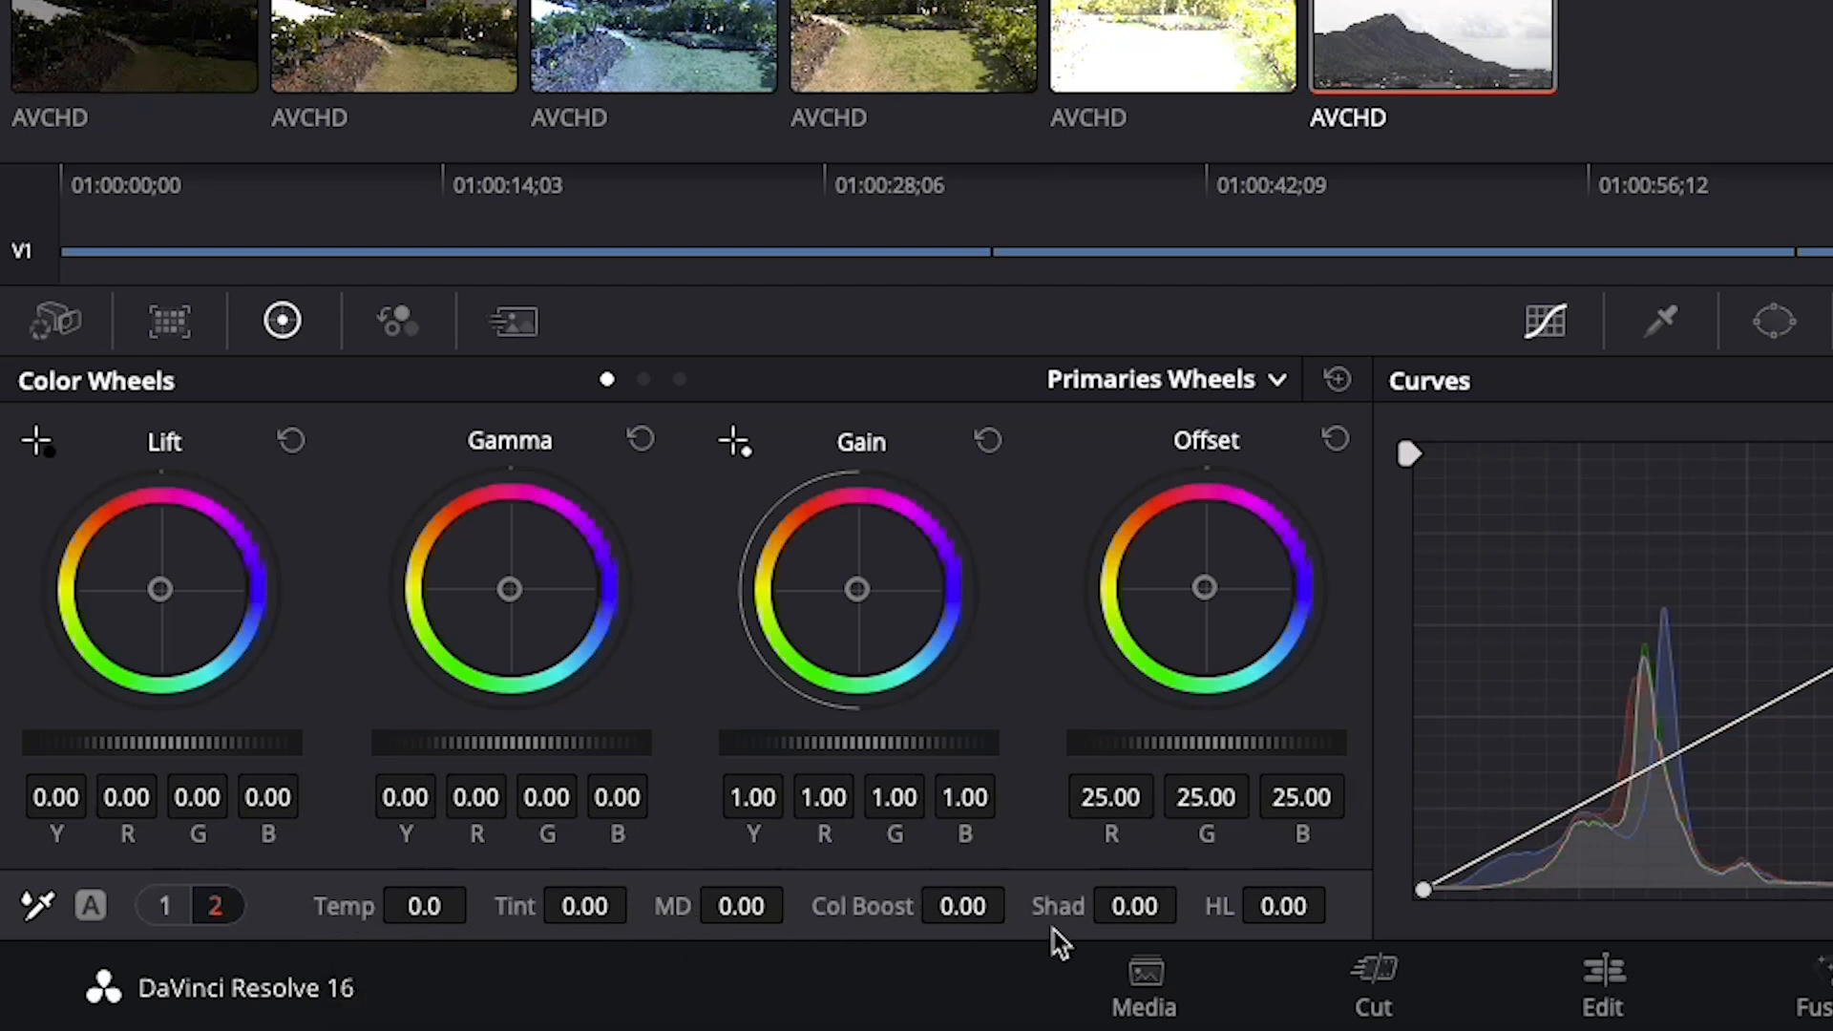
{"action": "left_click", "coordinate": [168, 905]}
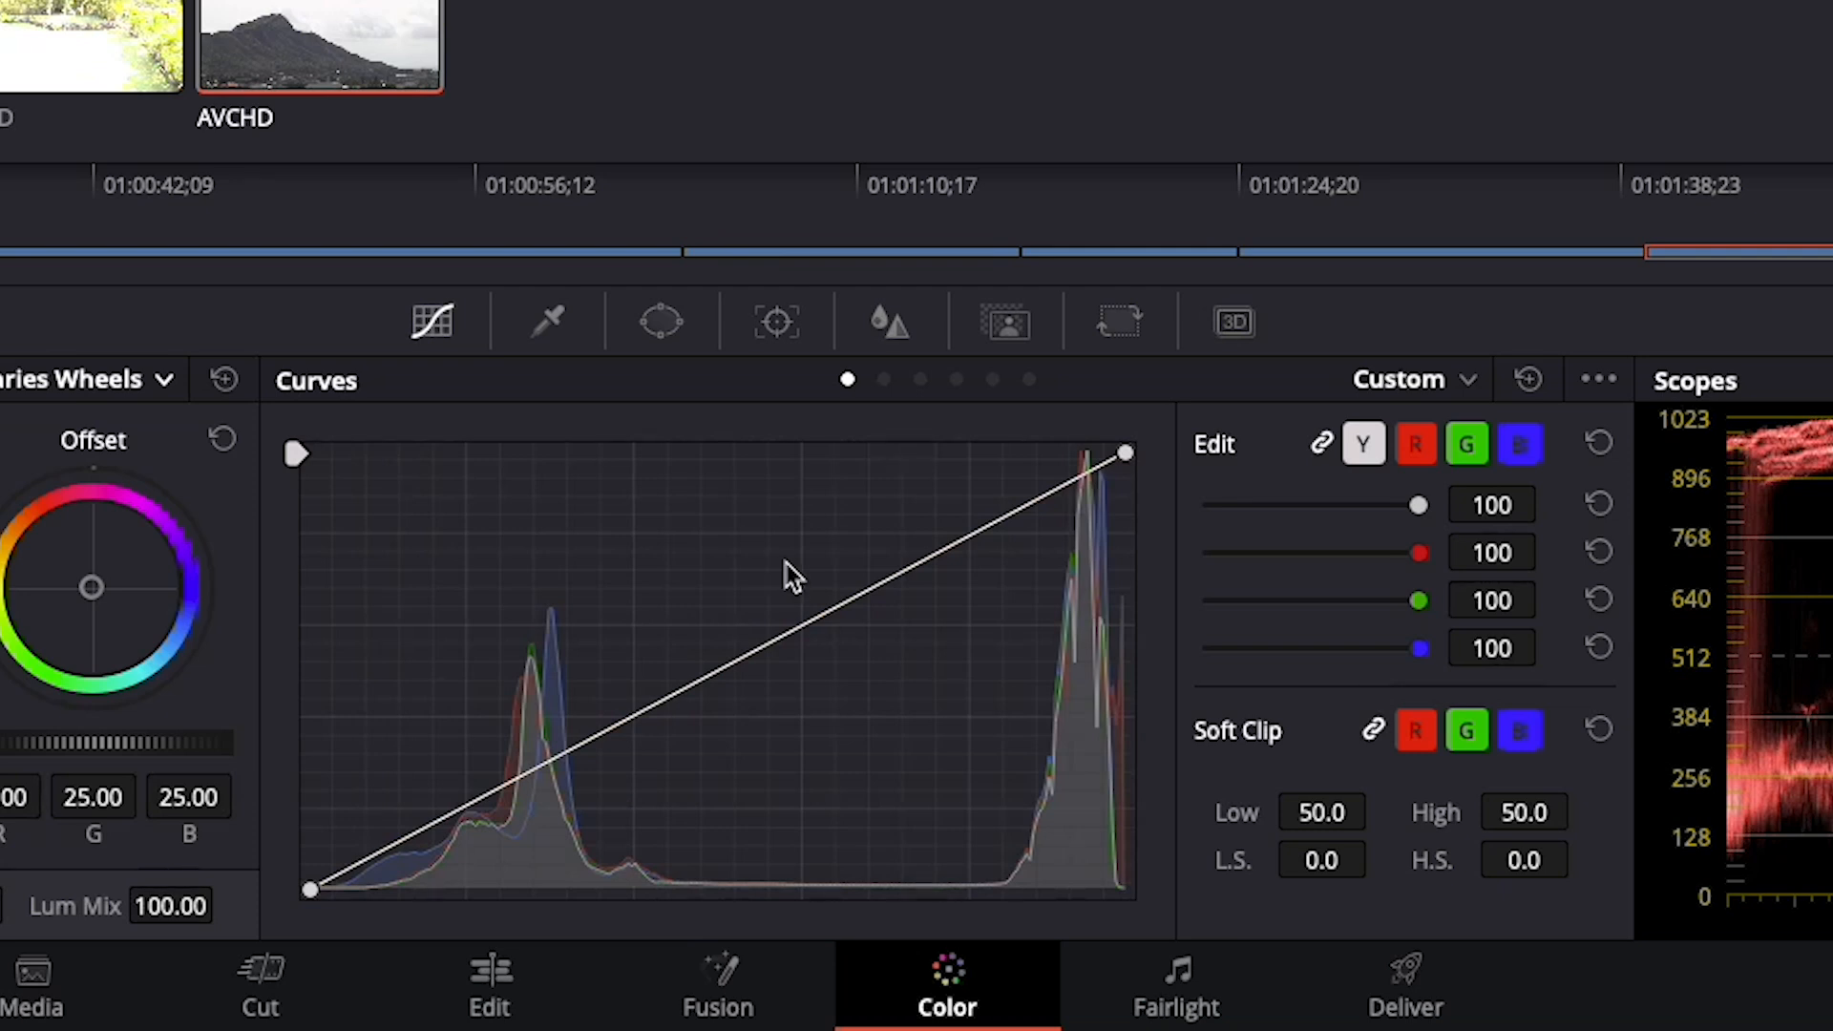
Step: Switch the curves from Custom to Hue Vs Sat, and on to Lum Vs Sat
{"action": "left_click", "coordinate": [1467, 385]}
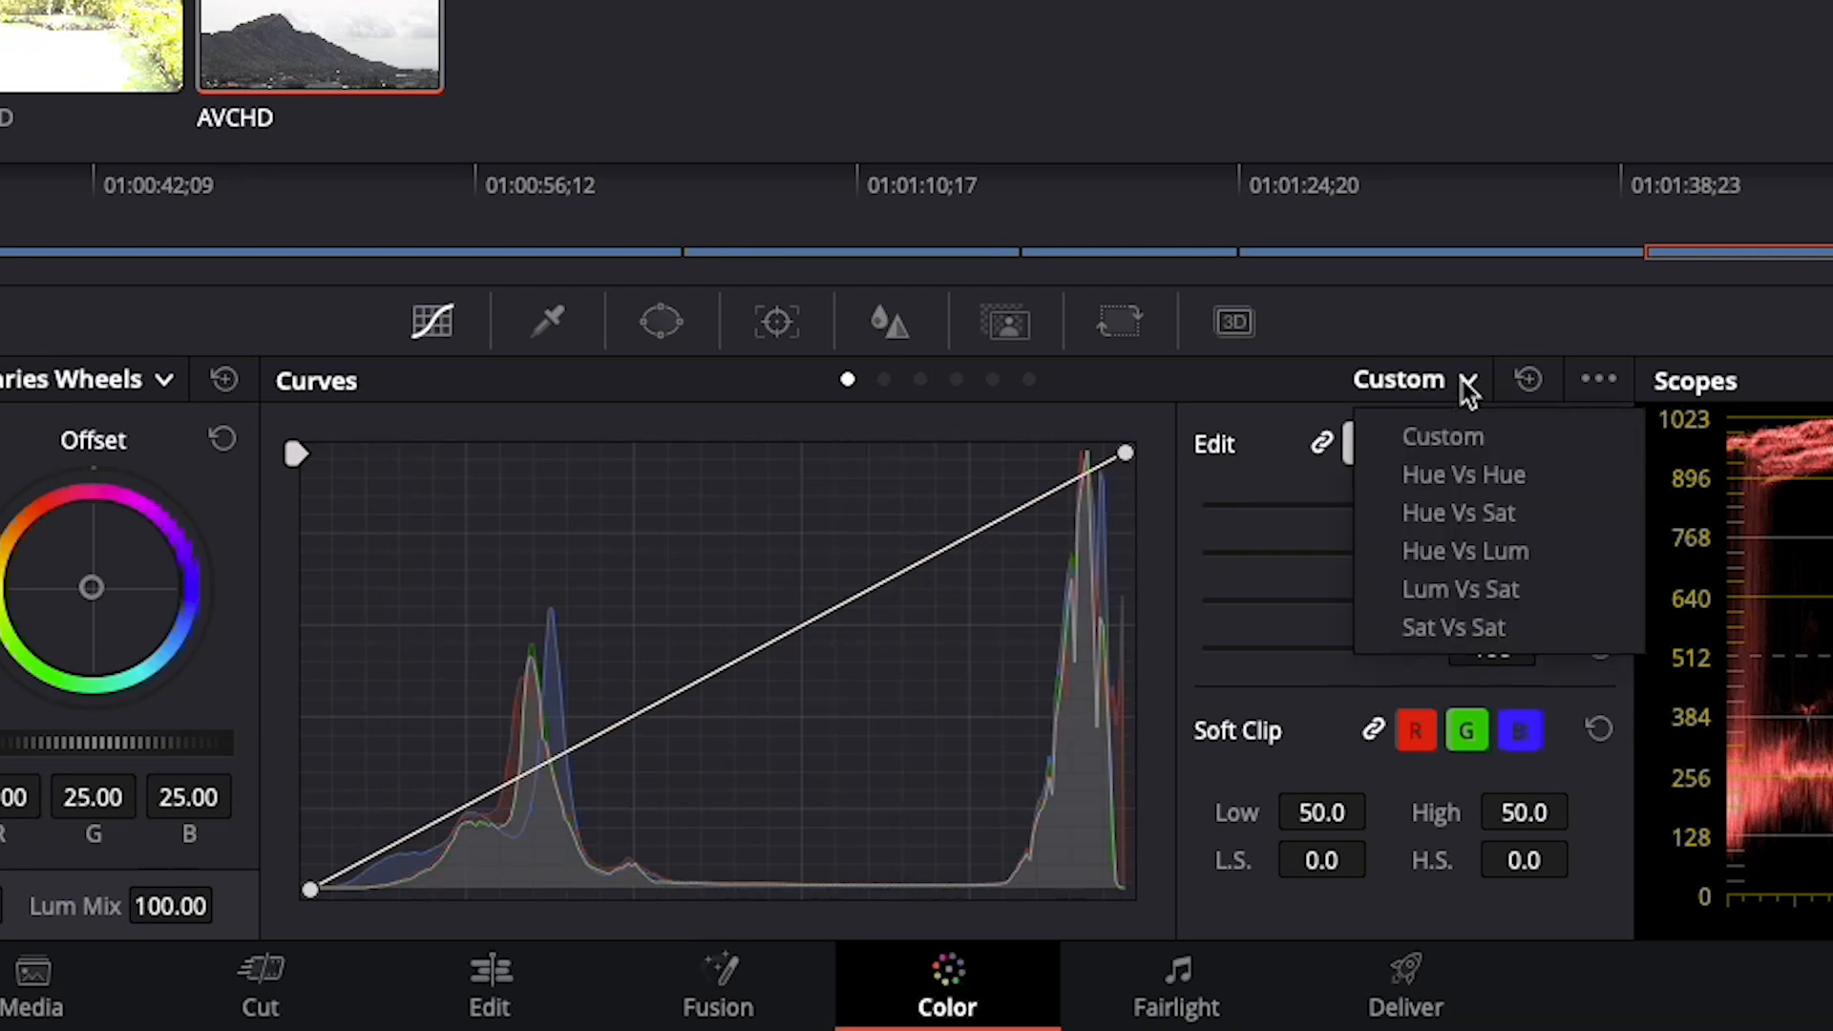
{"action": "left_click", "coordinate": [1457, 513]}
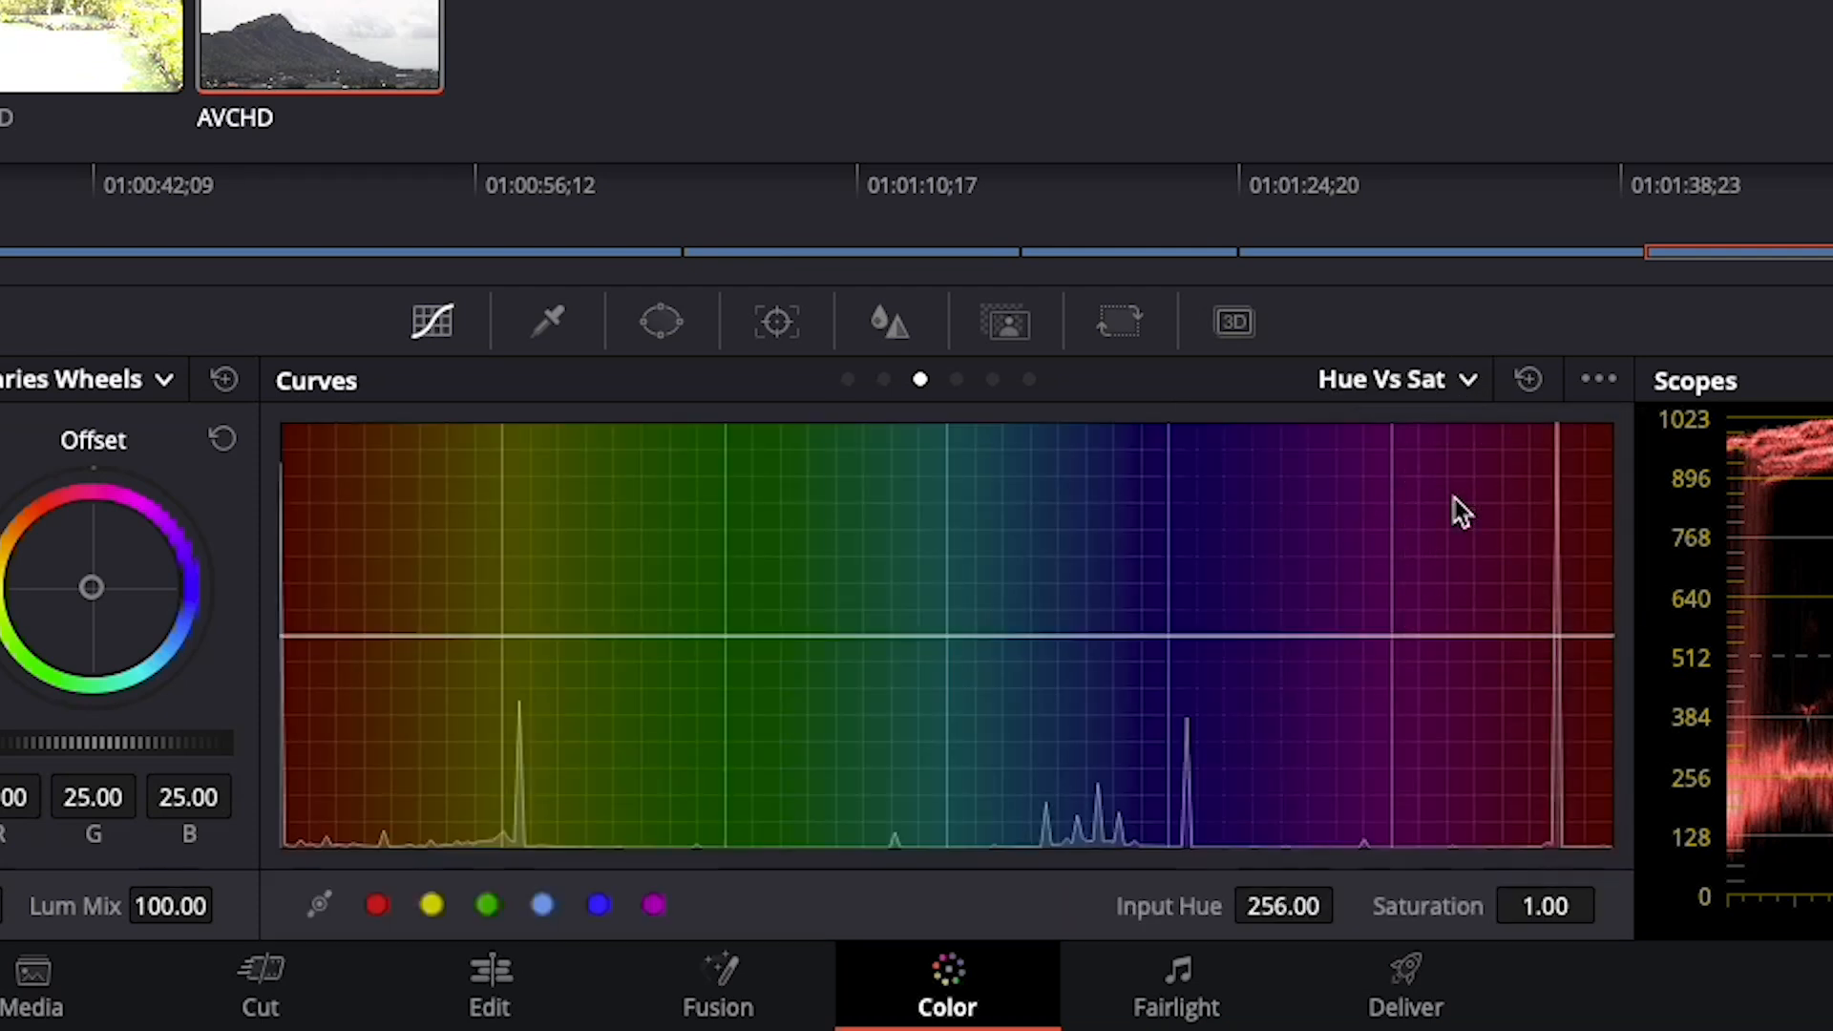
{"action": "left_click", "coordinate": [1470, 380]}
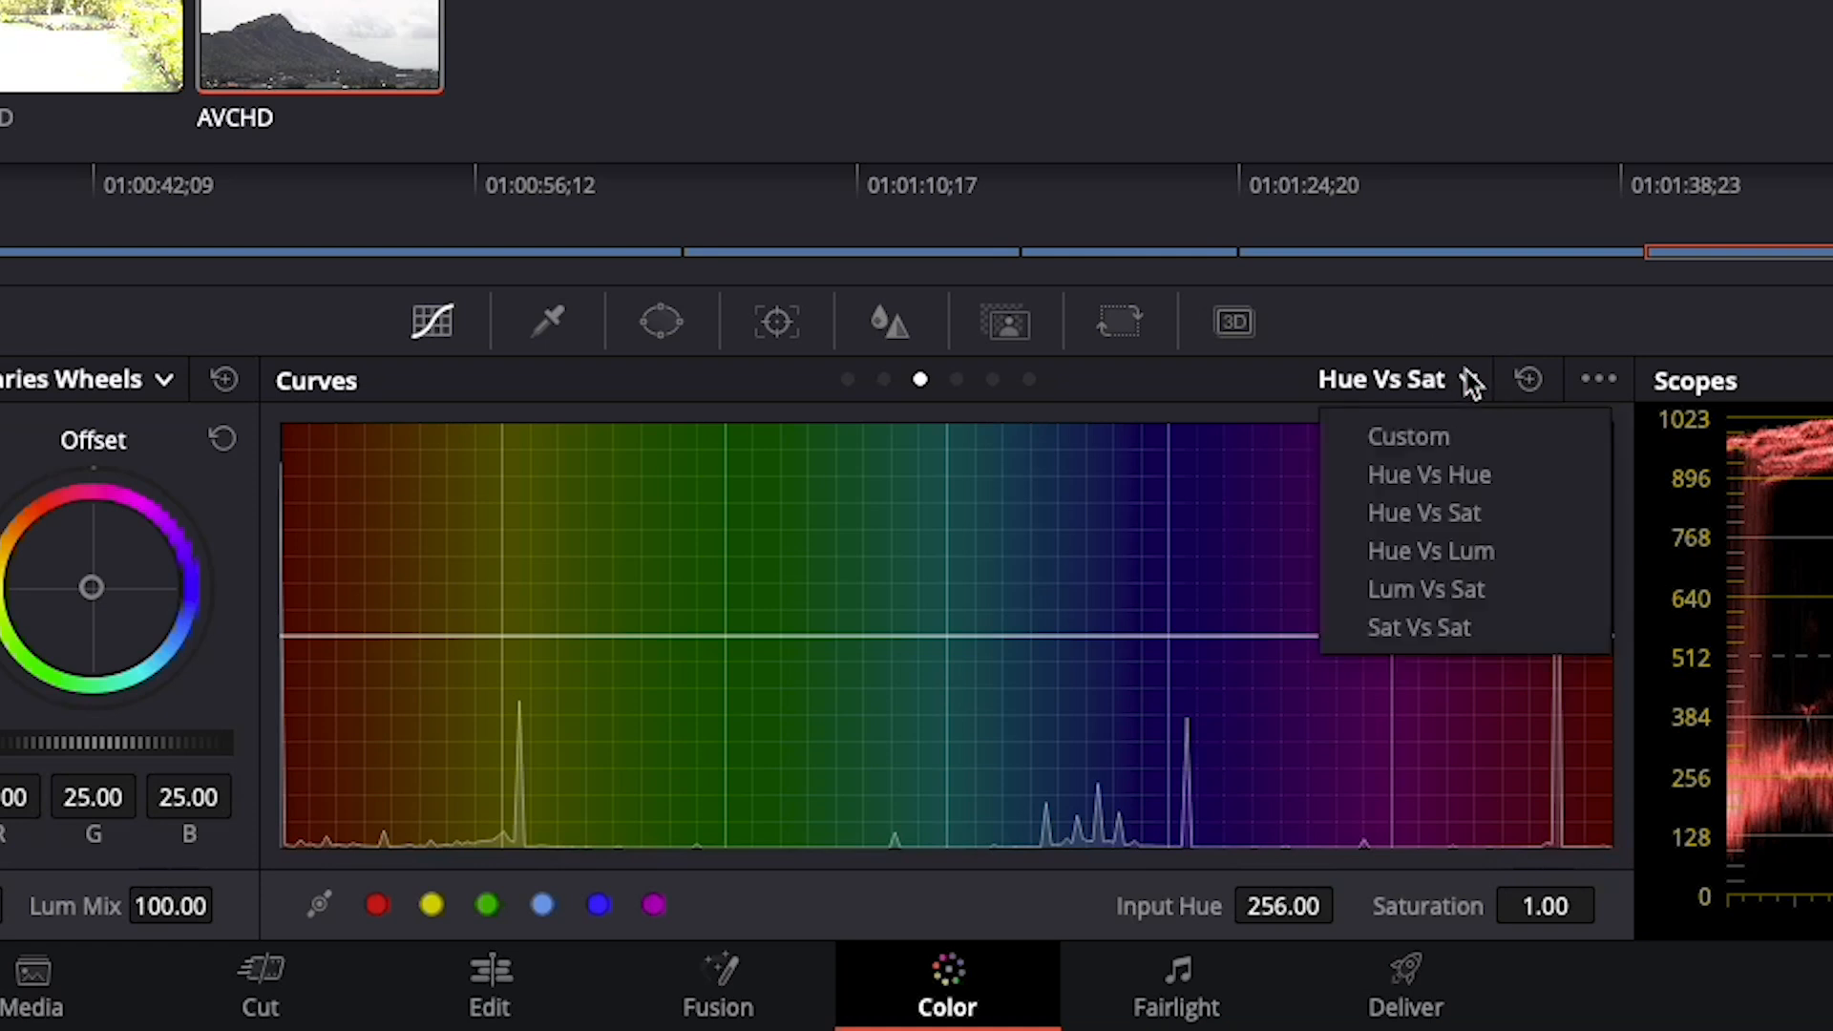
{"action": "left_click", "coordinate": [1427, 584]}
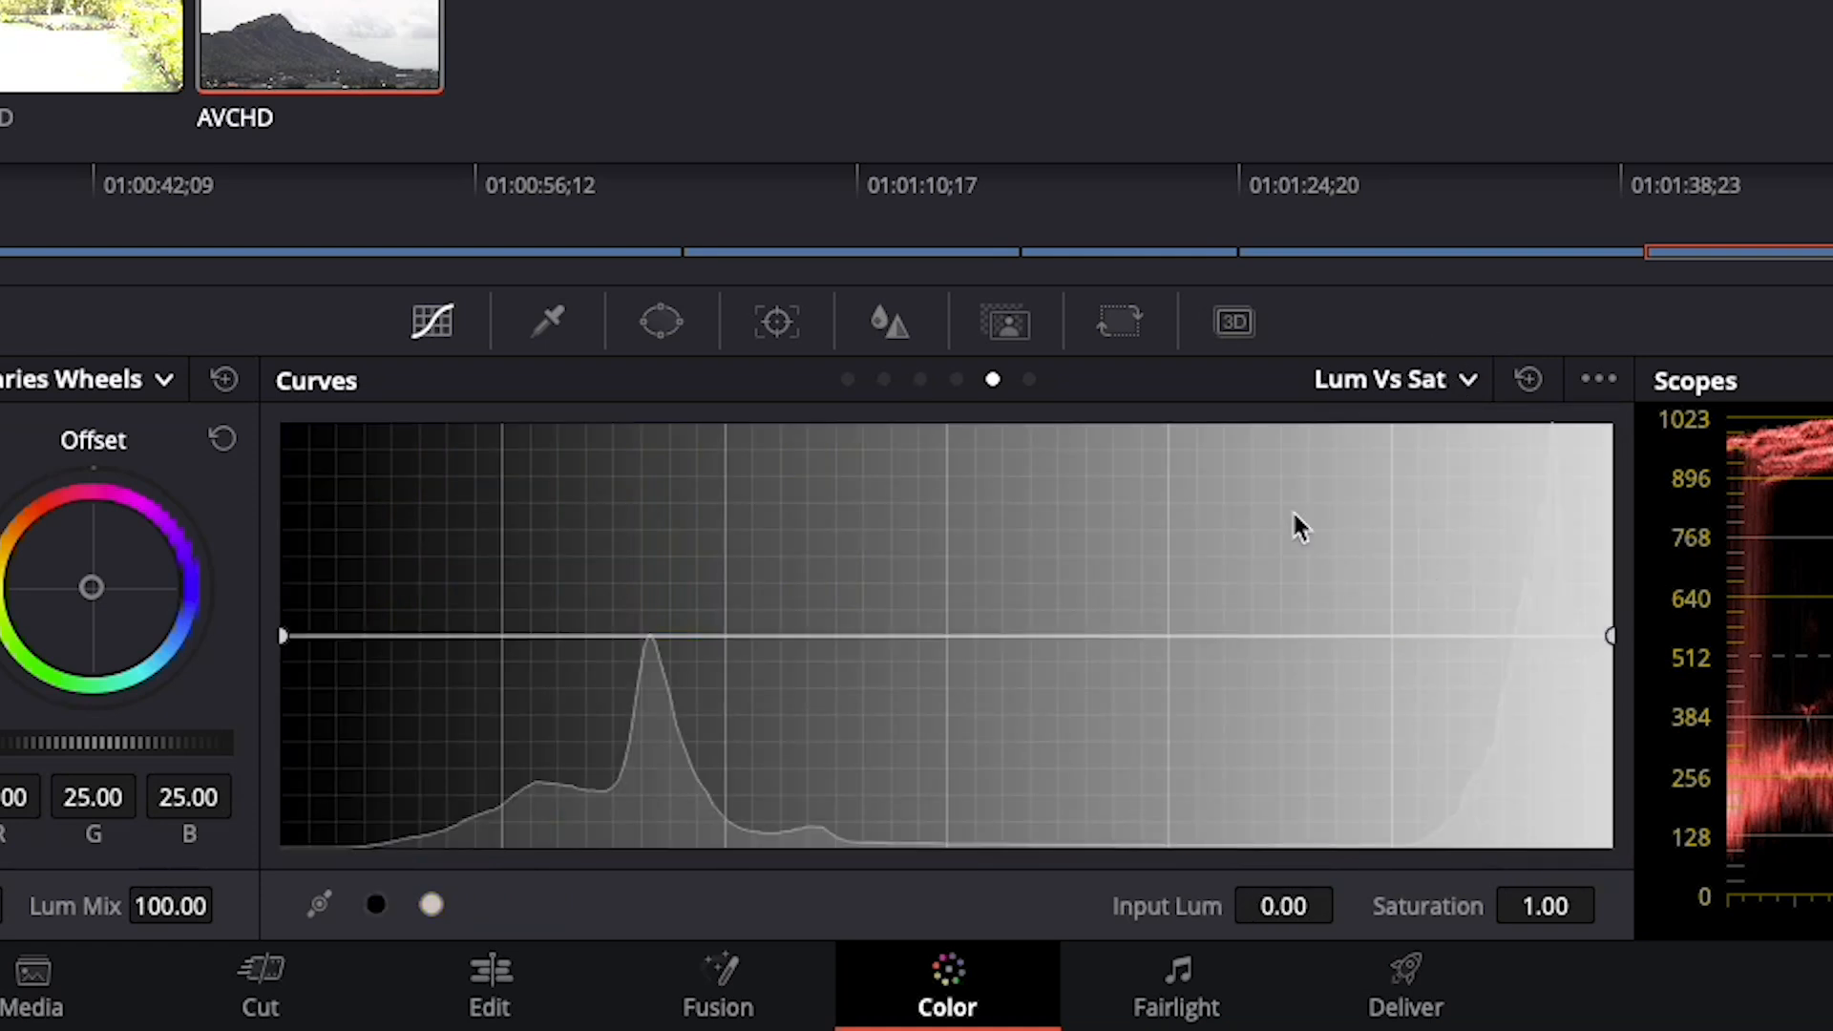
Step: Page back through the remaining curve types to Custom, and review the list of available curves without changing the type
{"action": "left_click", "coordinate": [1031, 380]}
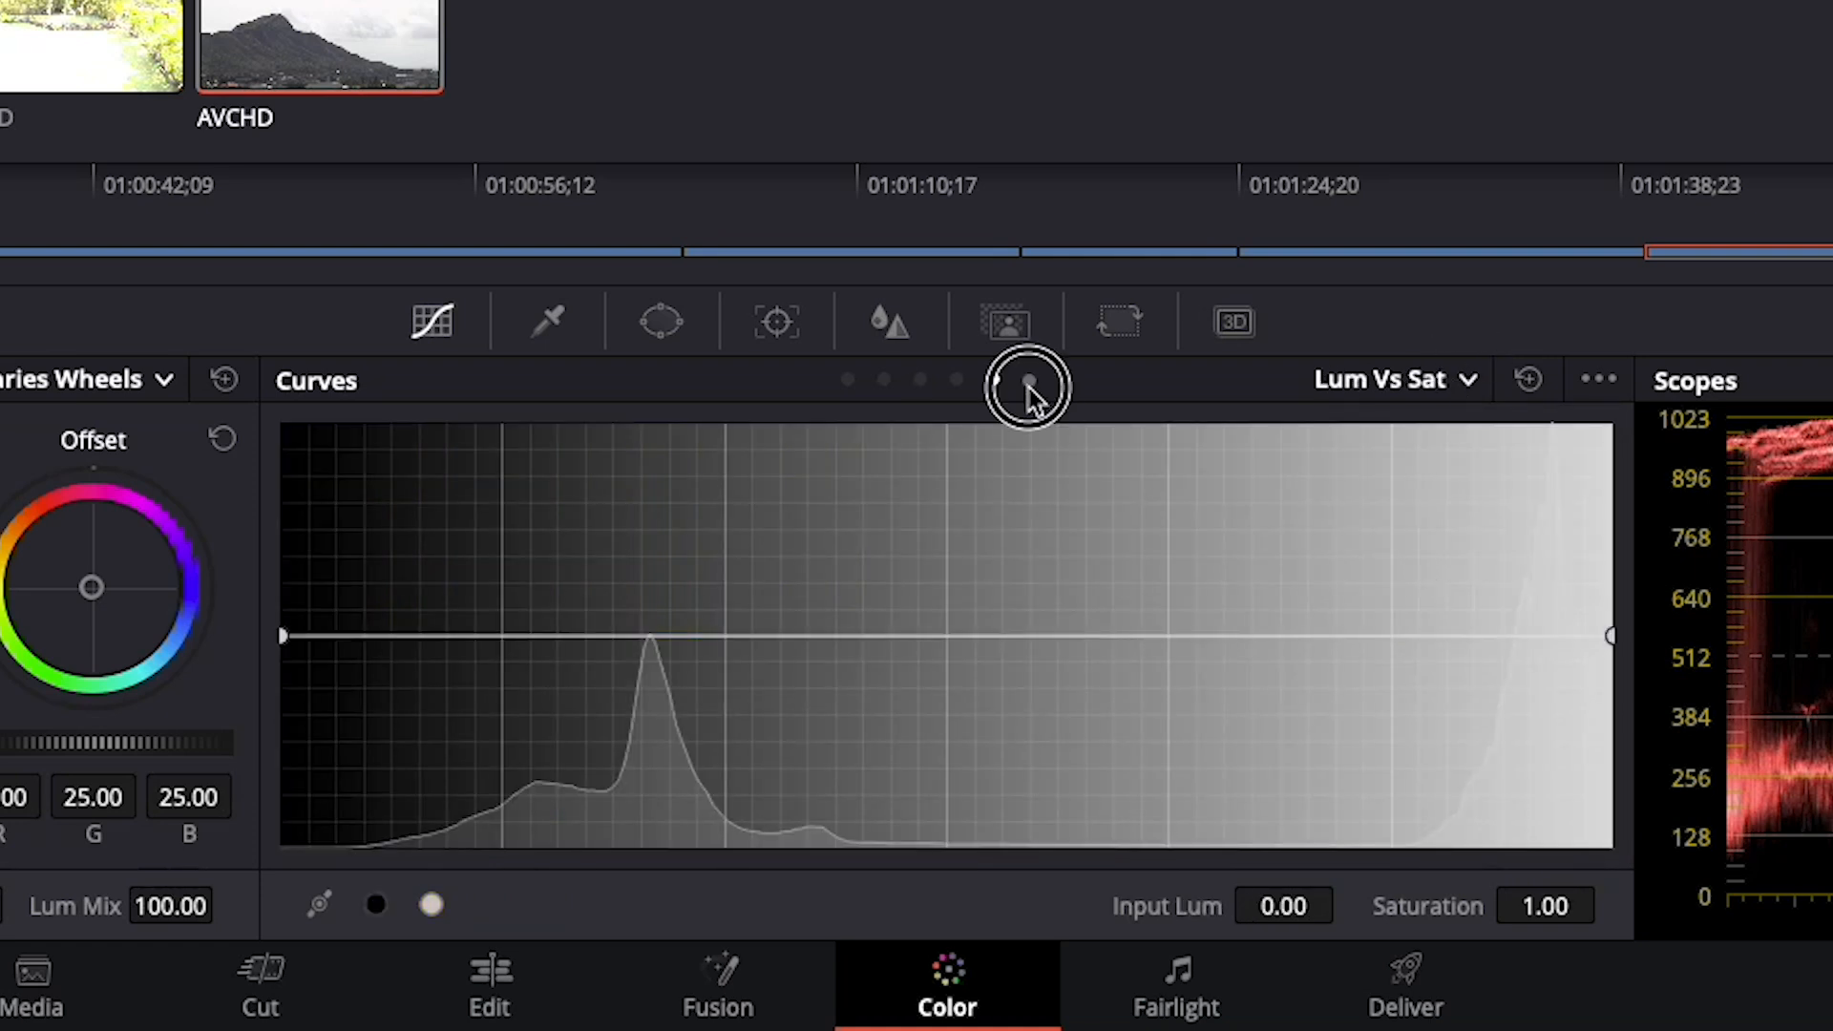
{"action": "left_click", "coordinate": [993, 381]}
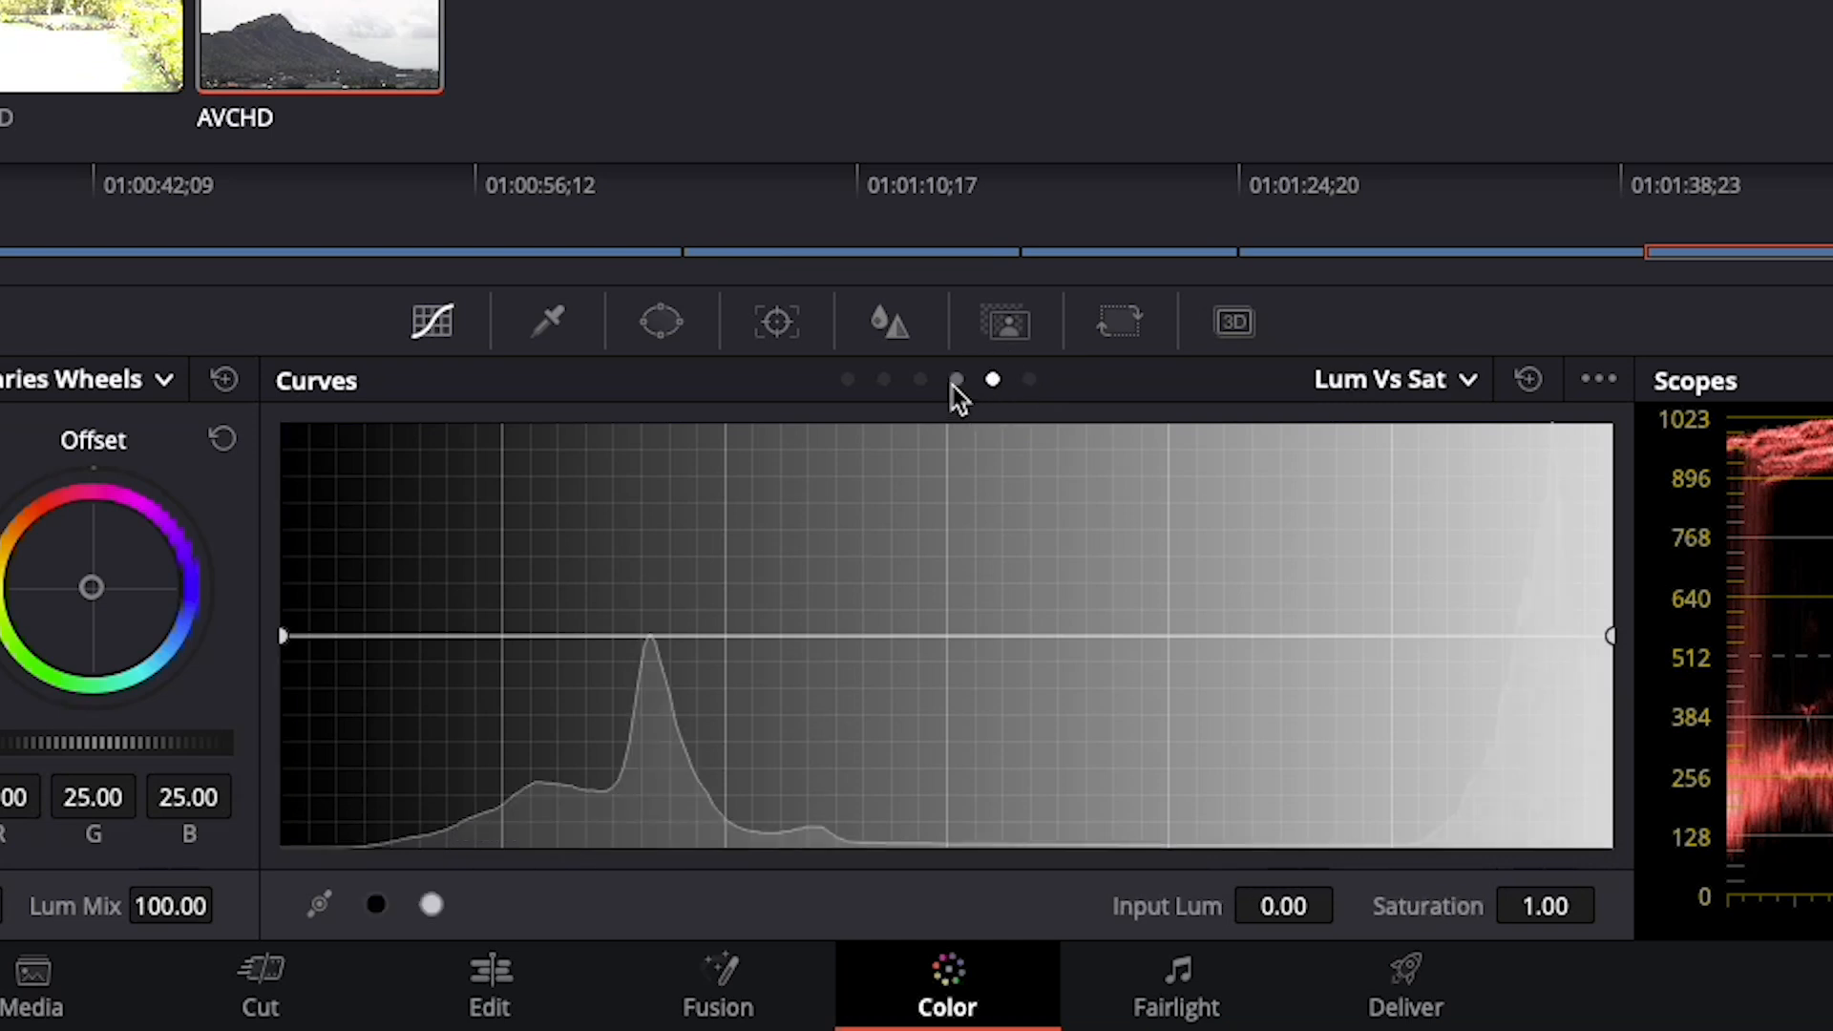
{"action": "left_click", "coordinate": [956, 381]}
{"action": "left_click", "coordinate": [898, 381]}
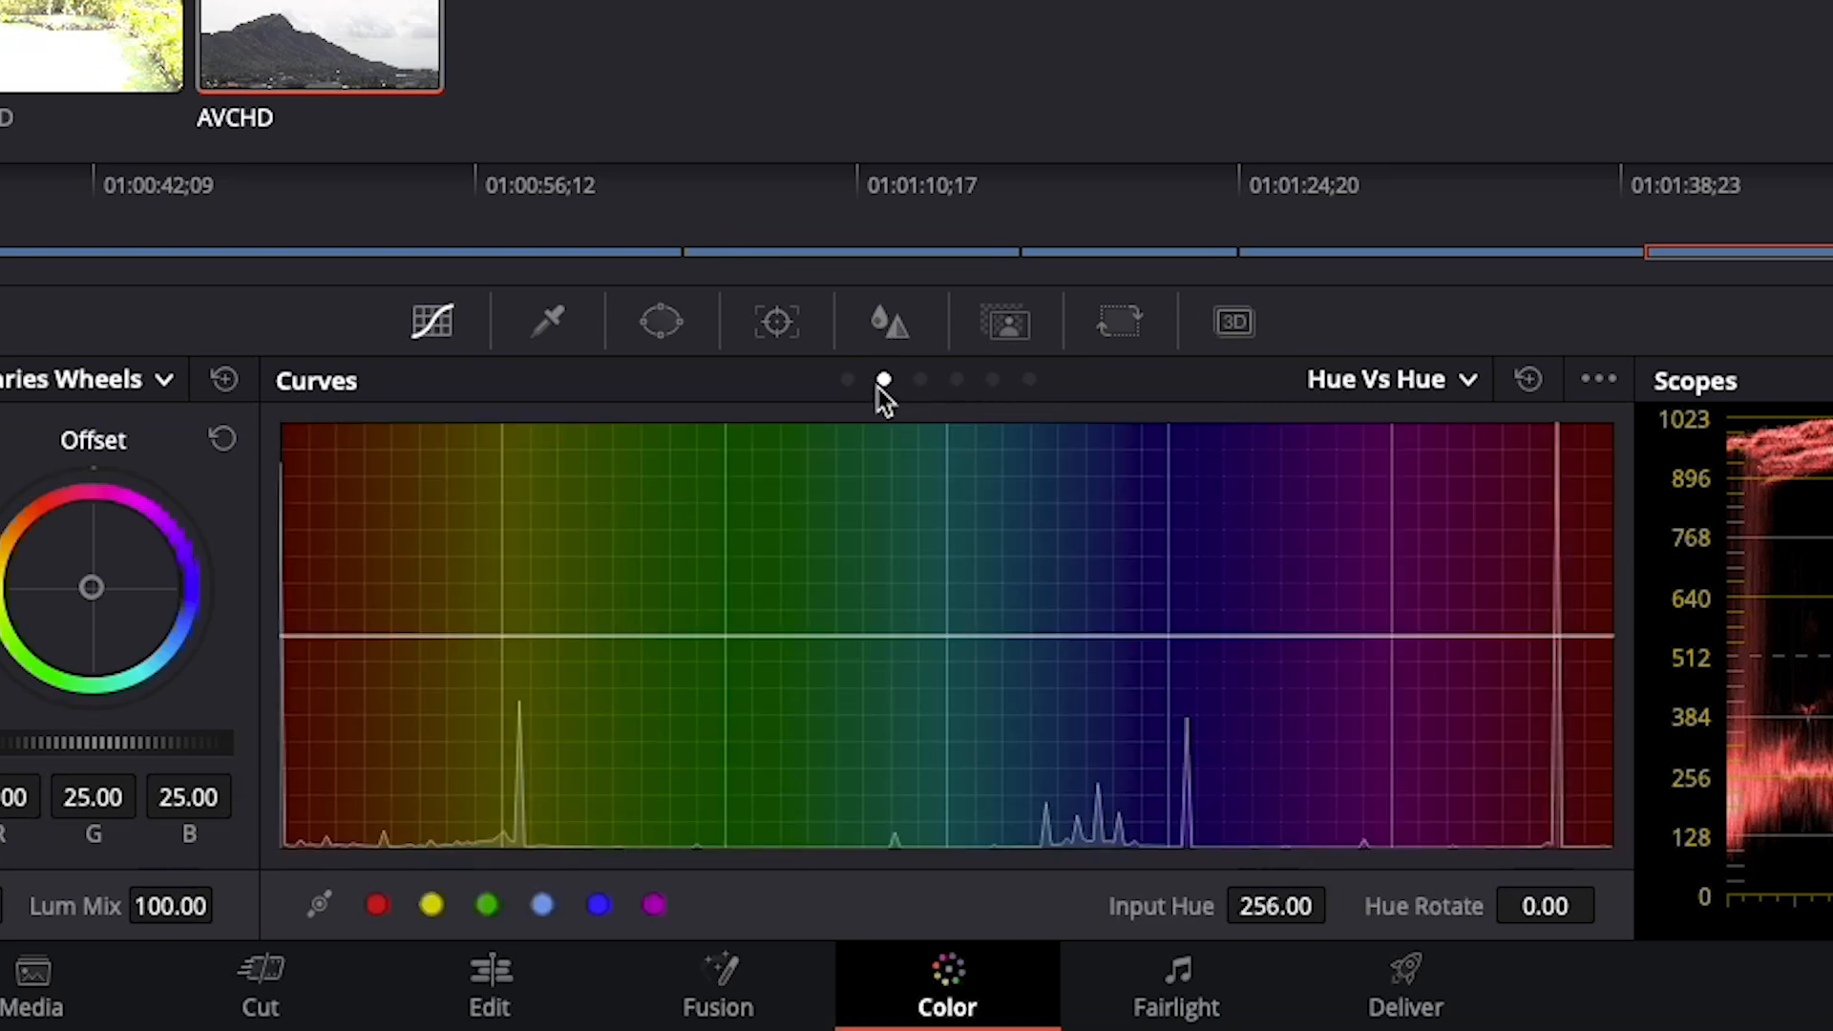
{"action": "left_click", "coordinate": [885, 382]}
{"action": "left_click", "coordinate": [846, 382]}
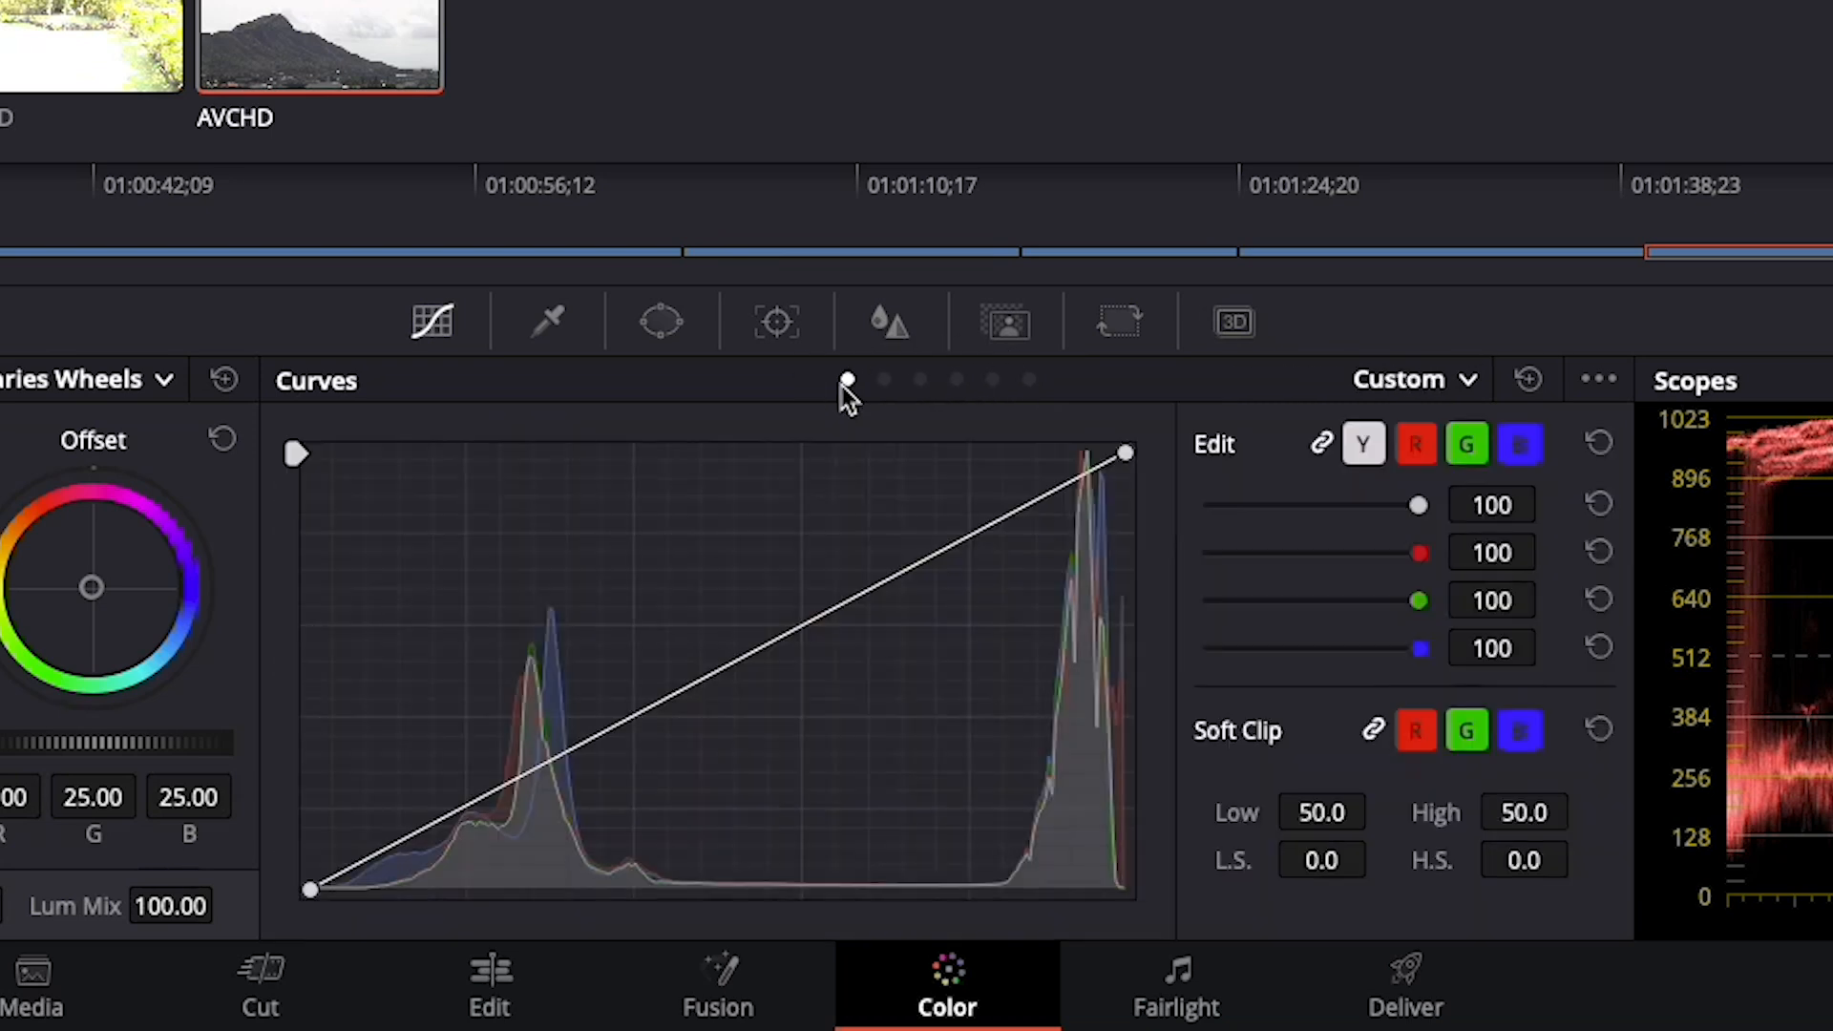
{"action": "left_click", "coordinate": [1461, 382]}
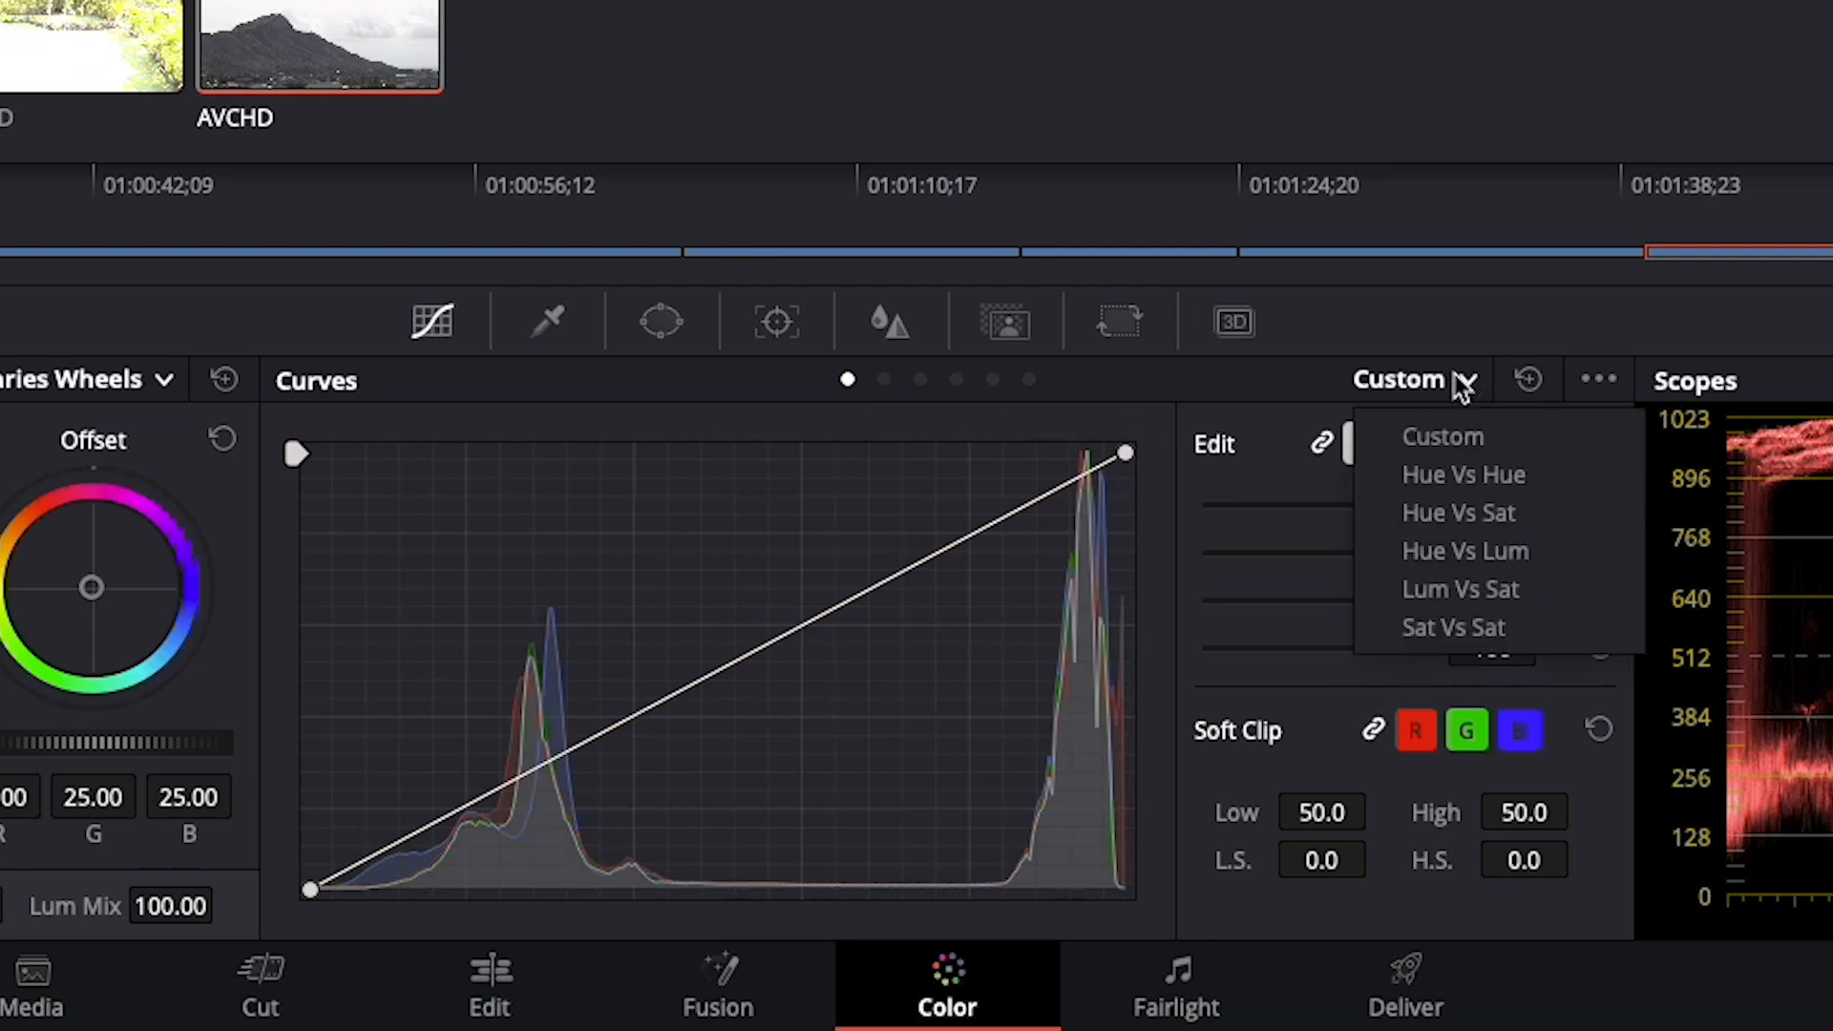
{"action": "left_click", "coordinate": [766, 382]}
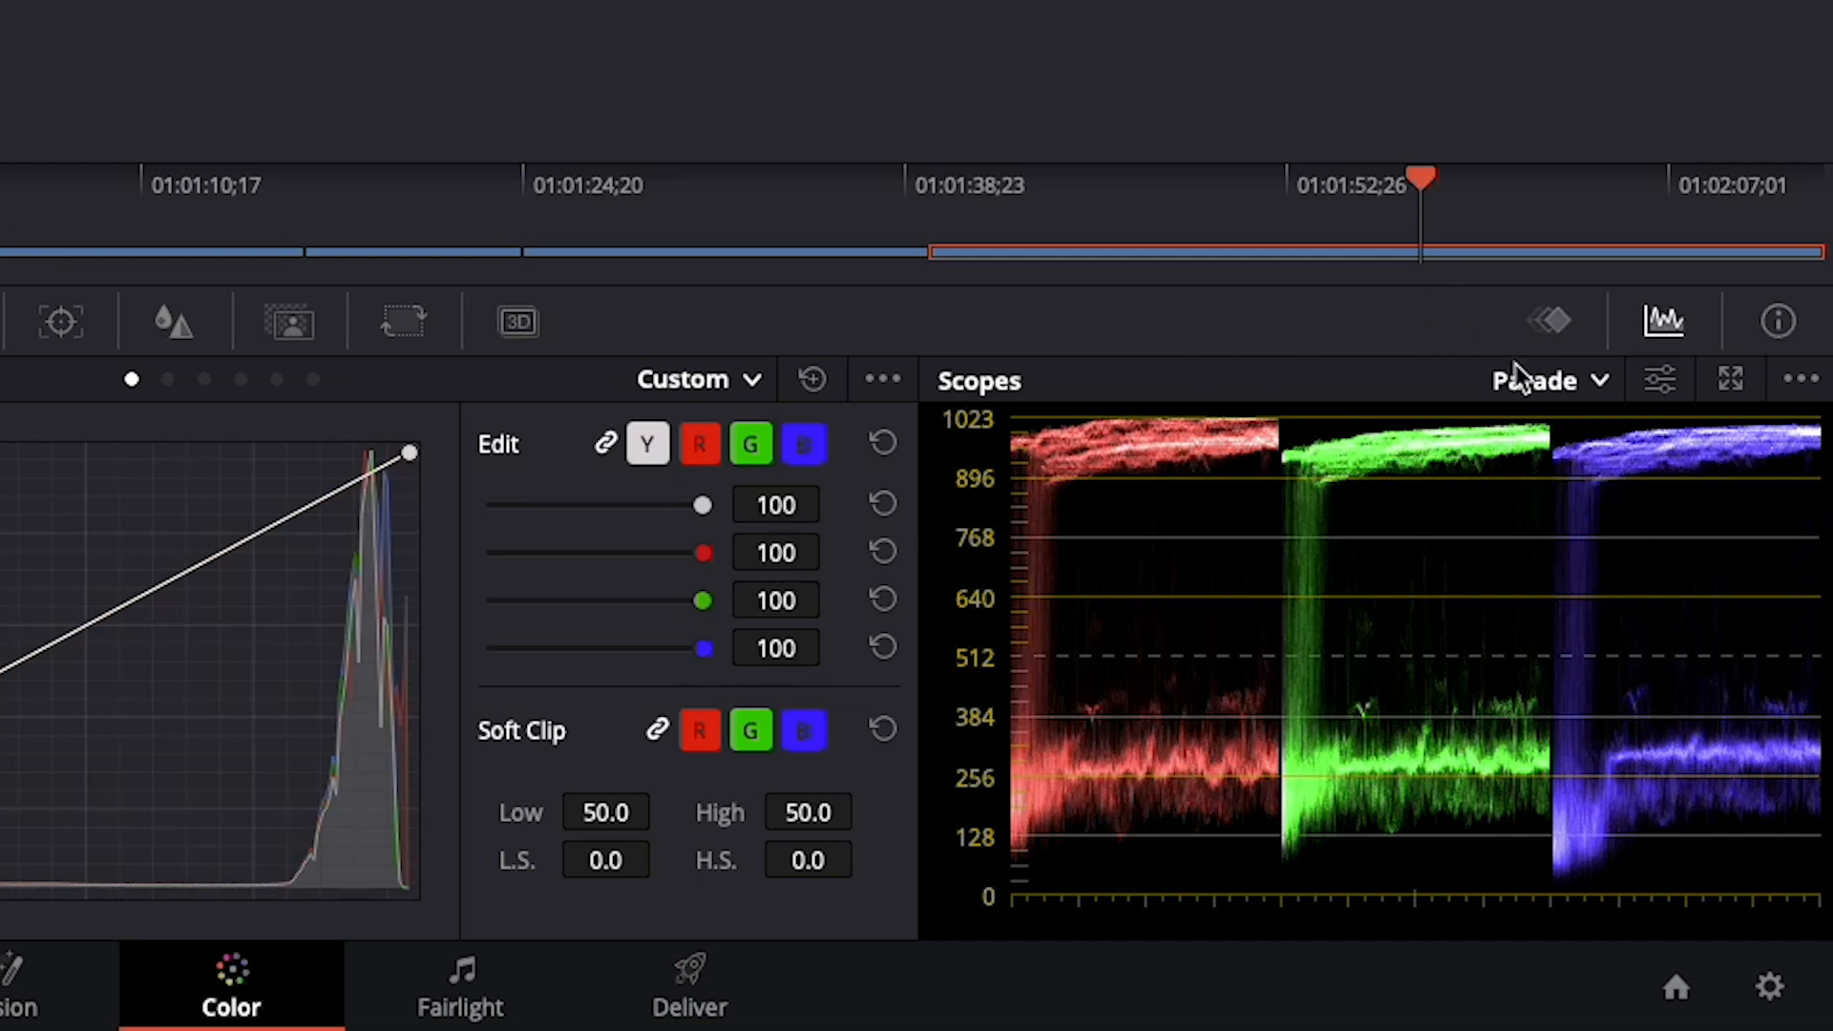
Step: Switch the scope from Parade to Waveform, Vectorscope and Histogram to view each display
{"action": "left_click", "coordinate": [1598, 384]}
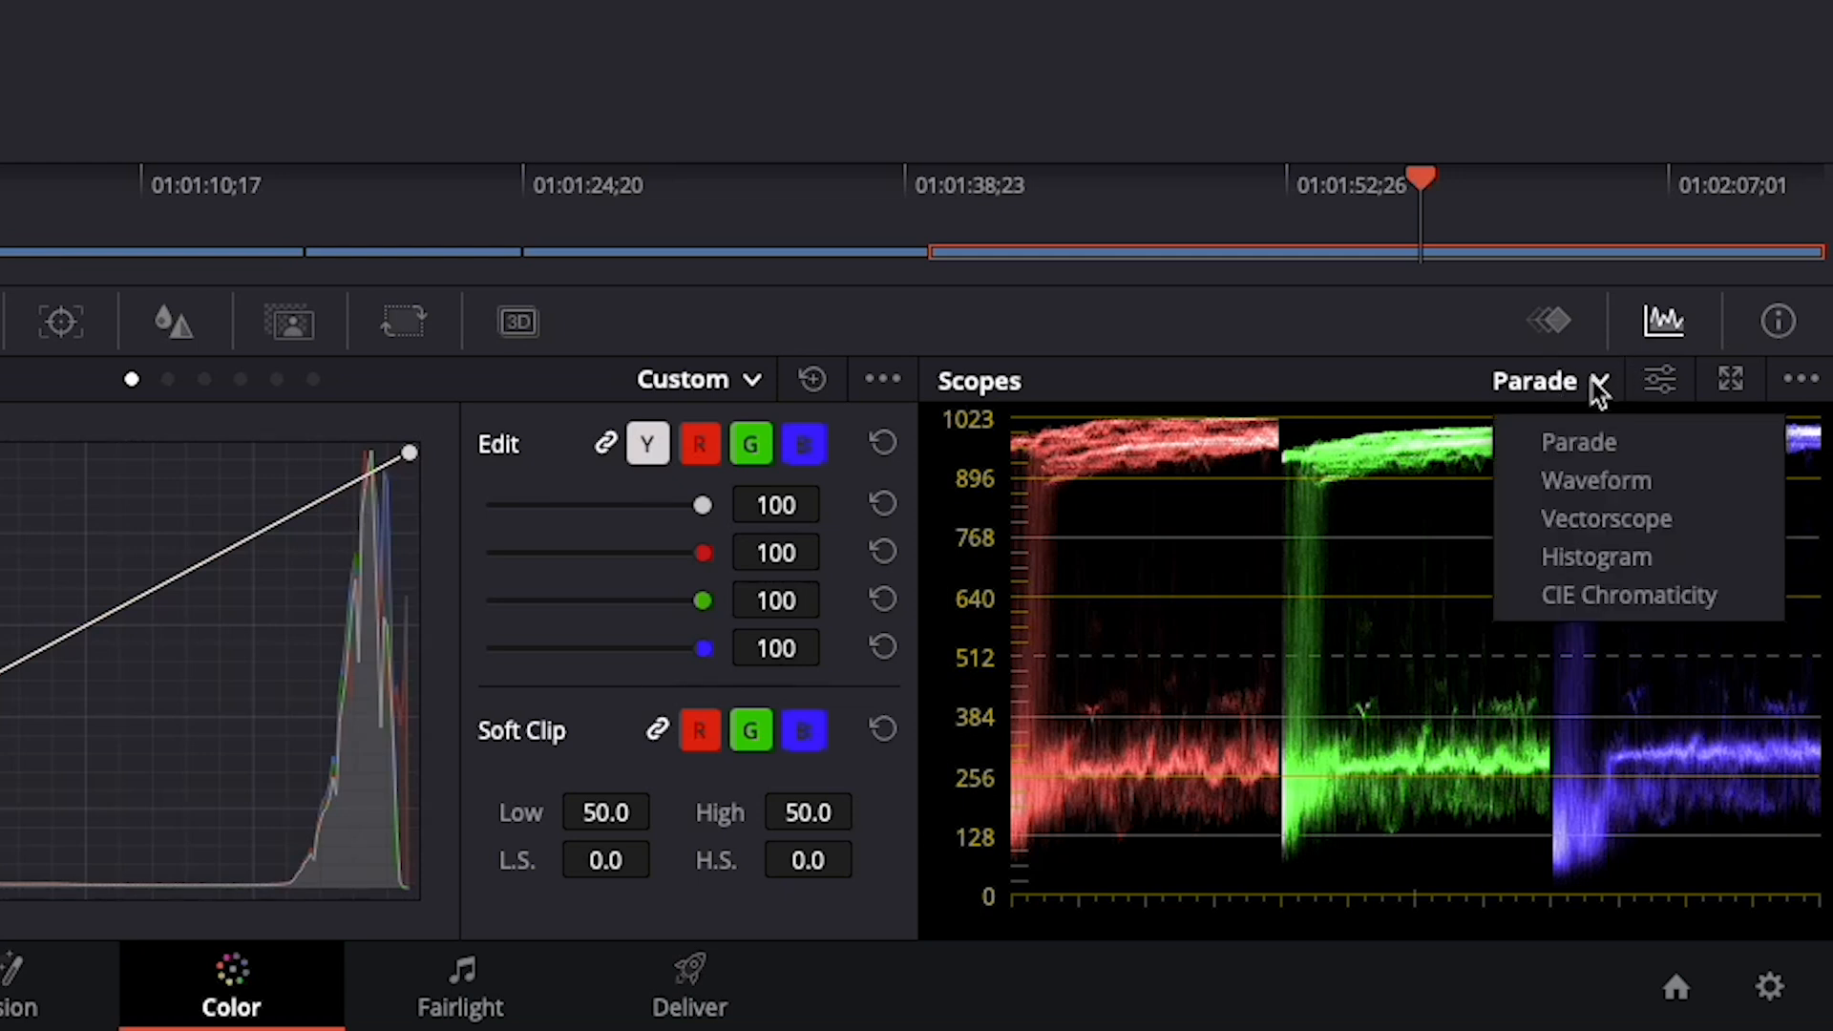
{"action": "left_click", "coordinate": [1612, 489]}
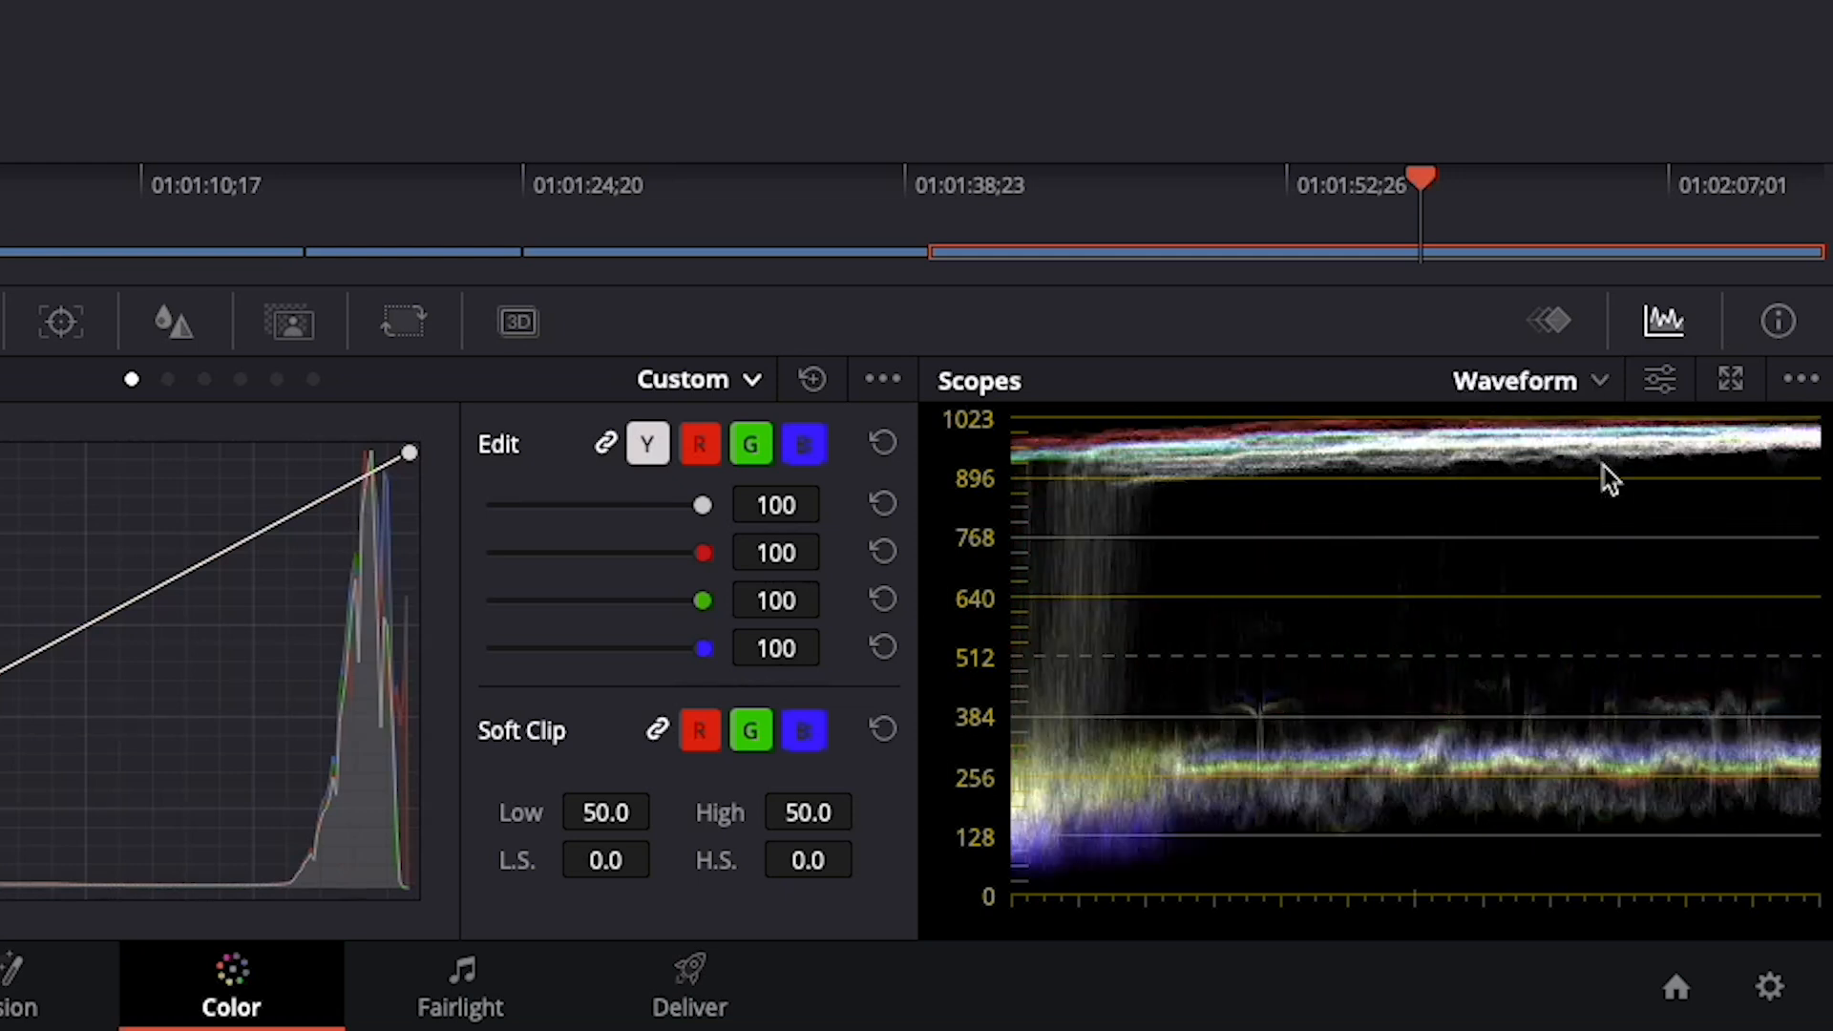
{"action": "left_click", "coordinate": [1594, 378]}
{"action": "left_click", "coordinate": [1581, 514]}
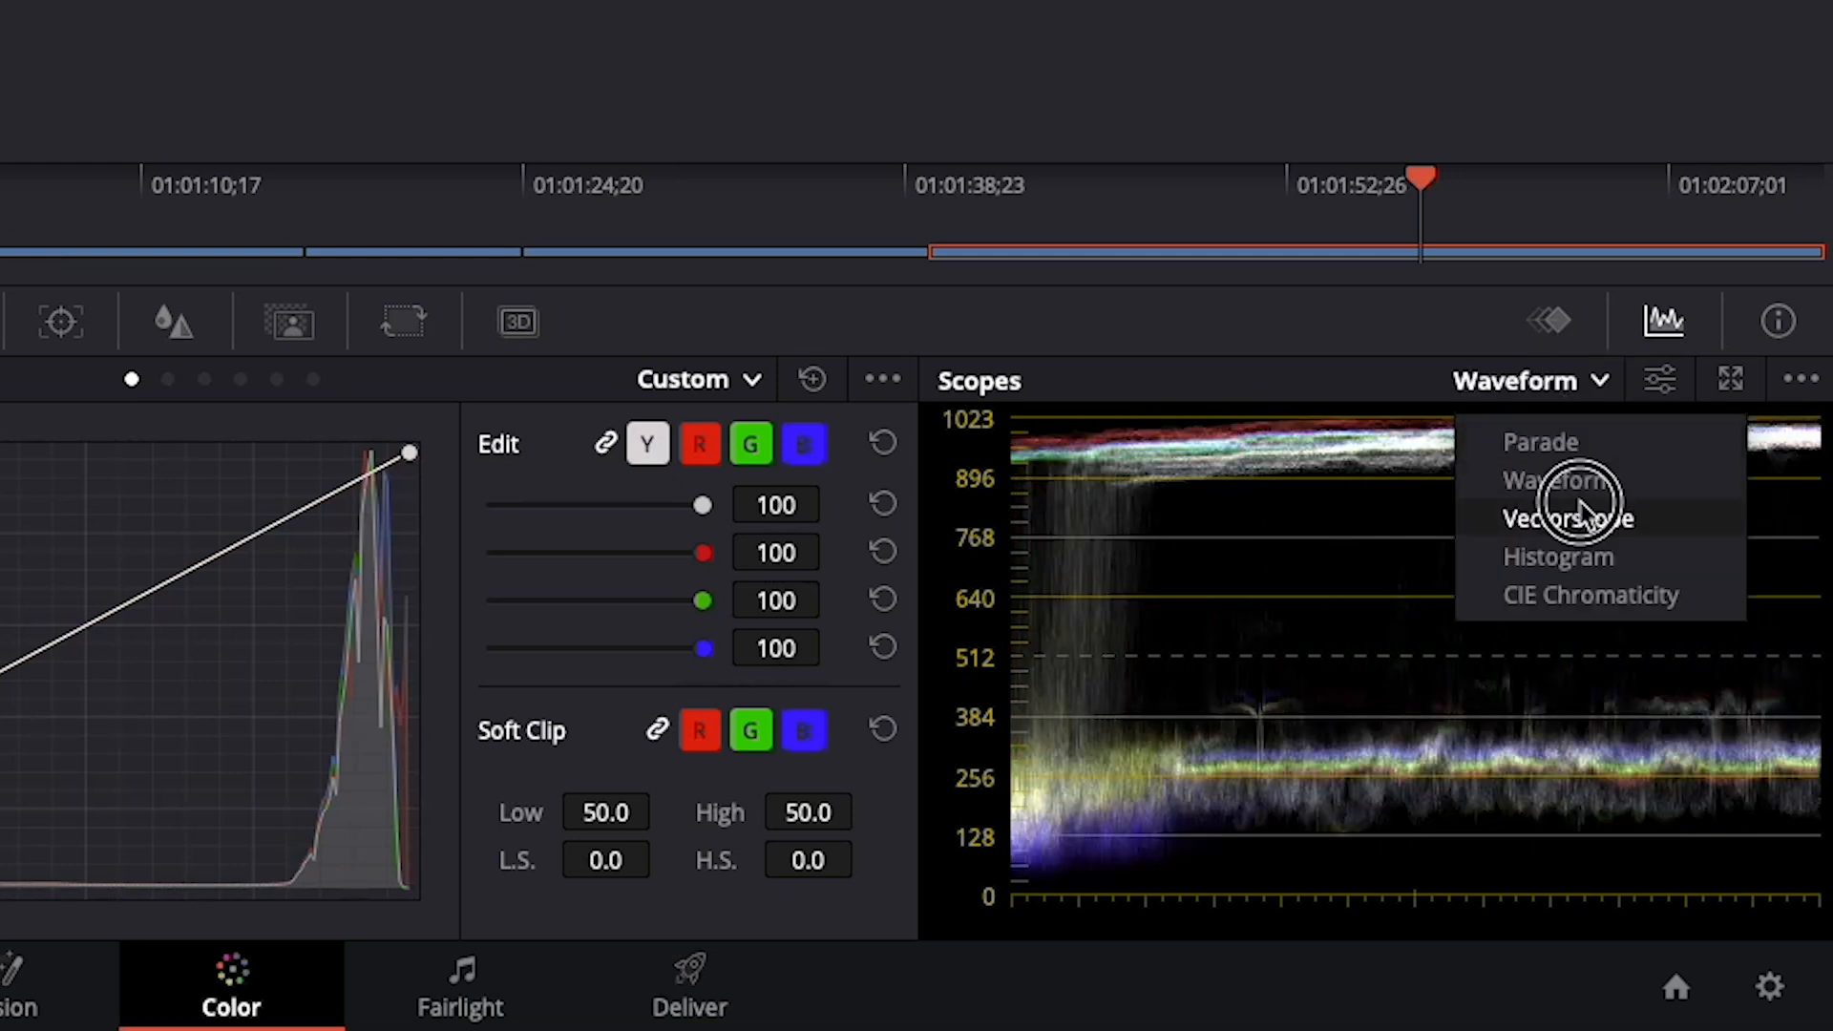
{"action": "left_click", "coordinate": [1596, 380]}
{"action": "left_click", "coordinate": [1590, 560]}
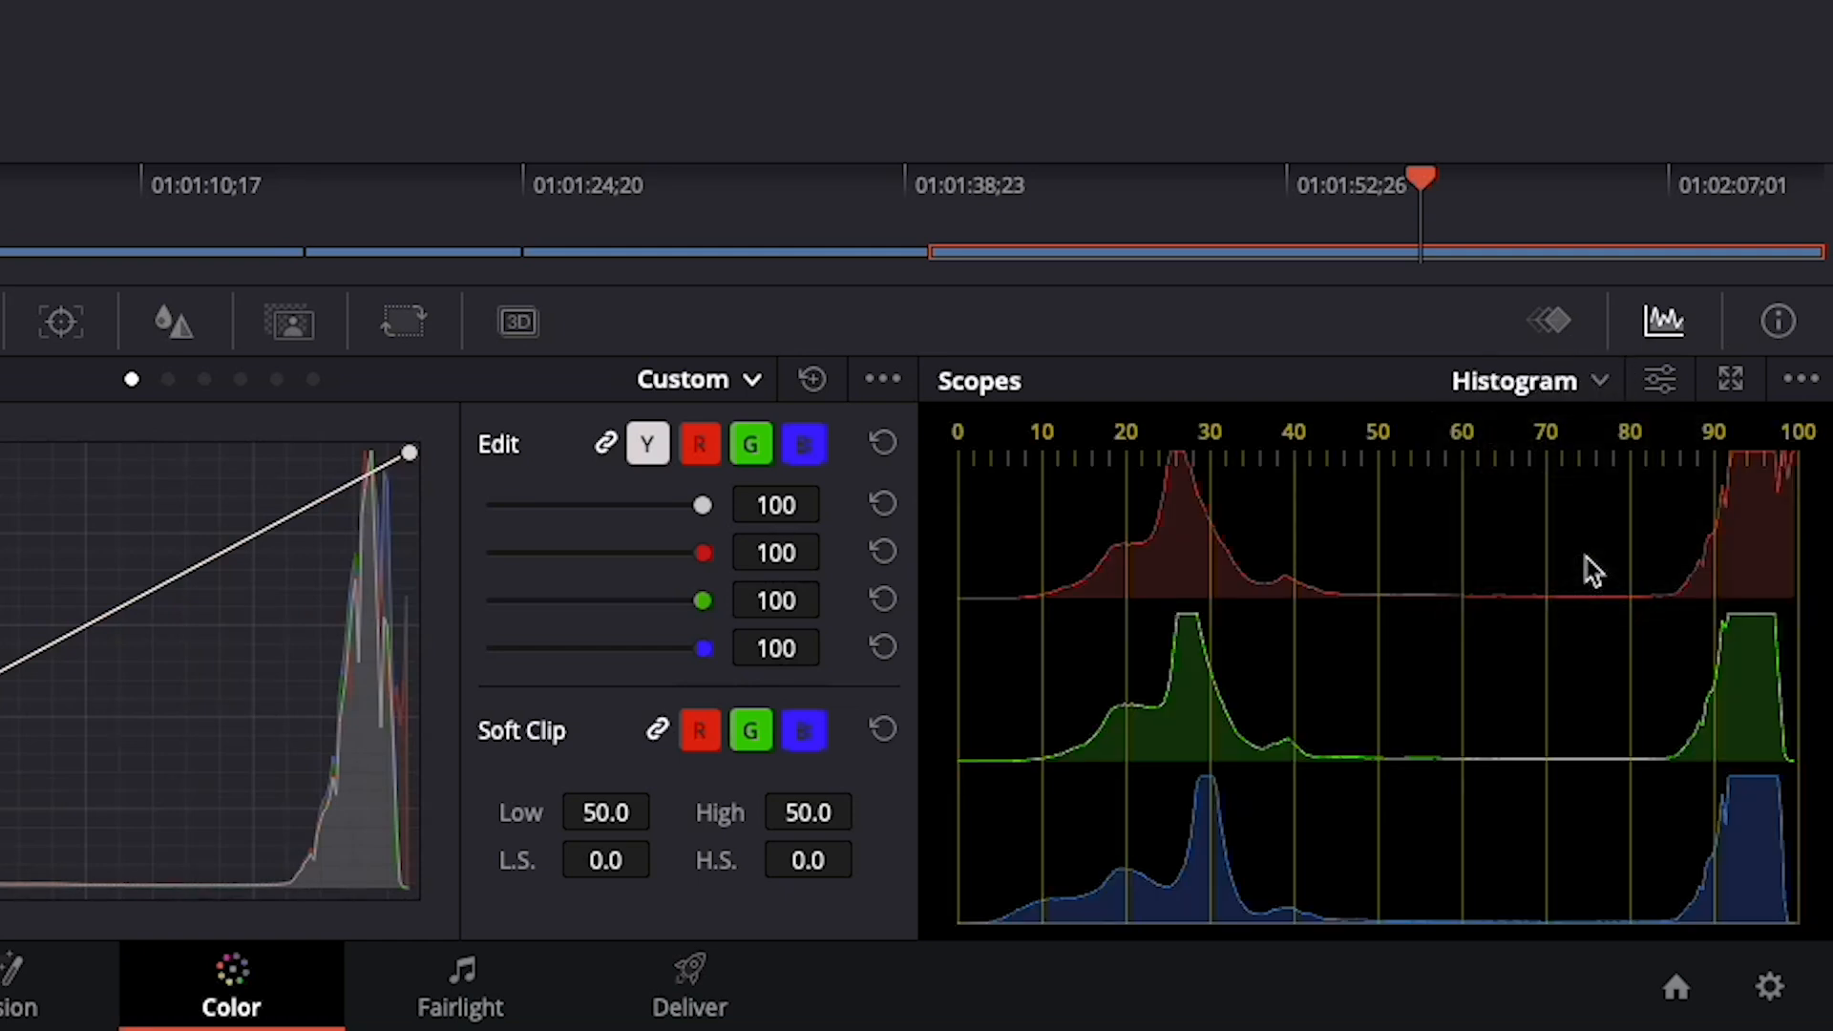
Step: View the CIE Chromaticity scope and return the scope to Parade
{"action": "left_click", "coordinate": [1598, 381]}
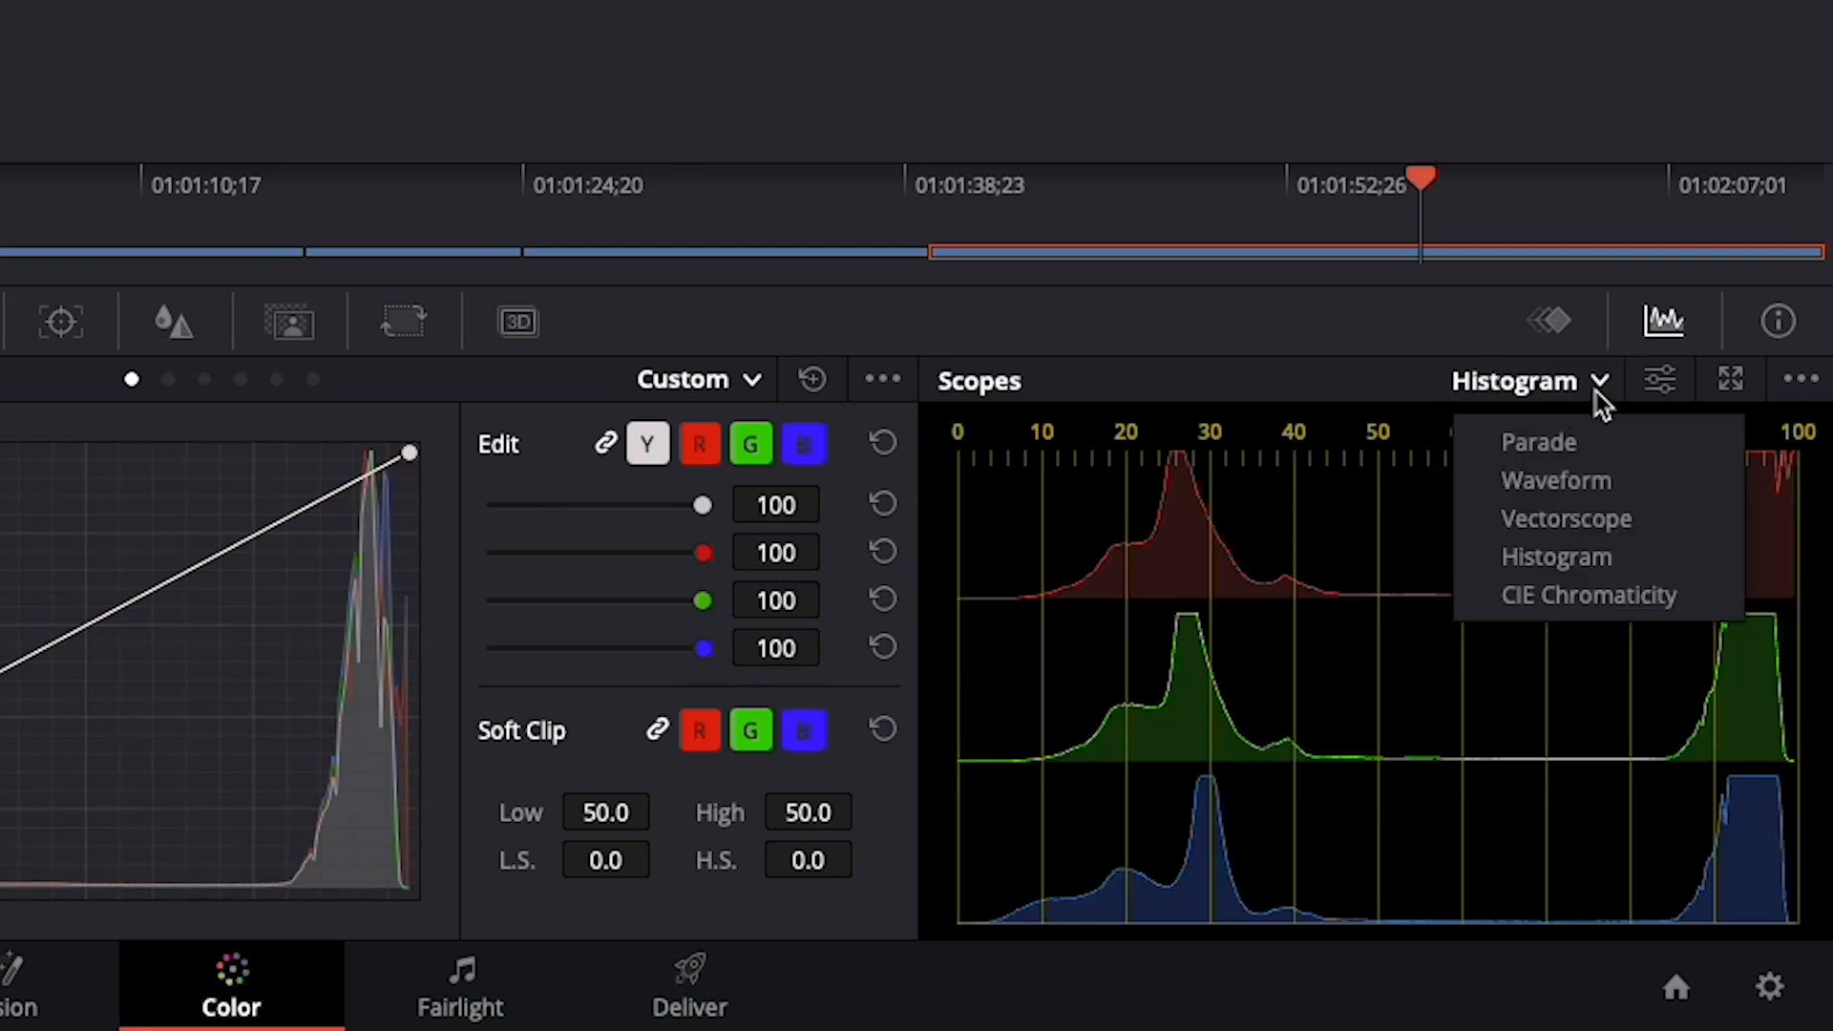
{"action": "left_click", "coordinate": [1606, 592]}
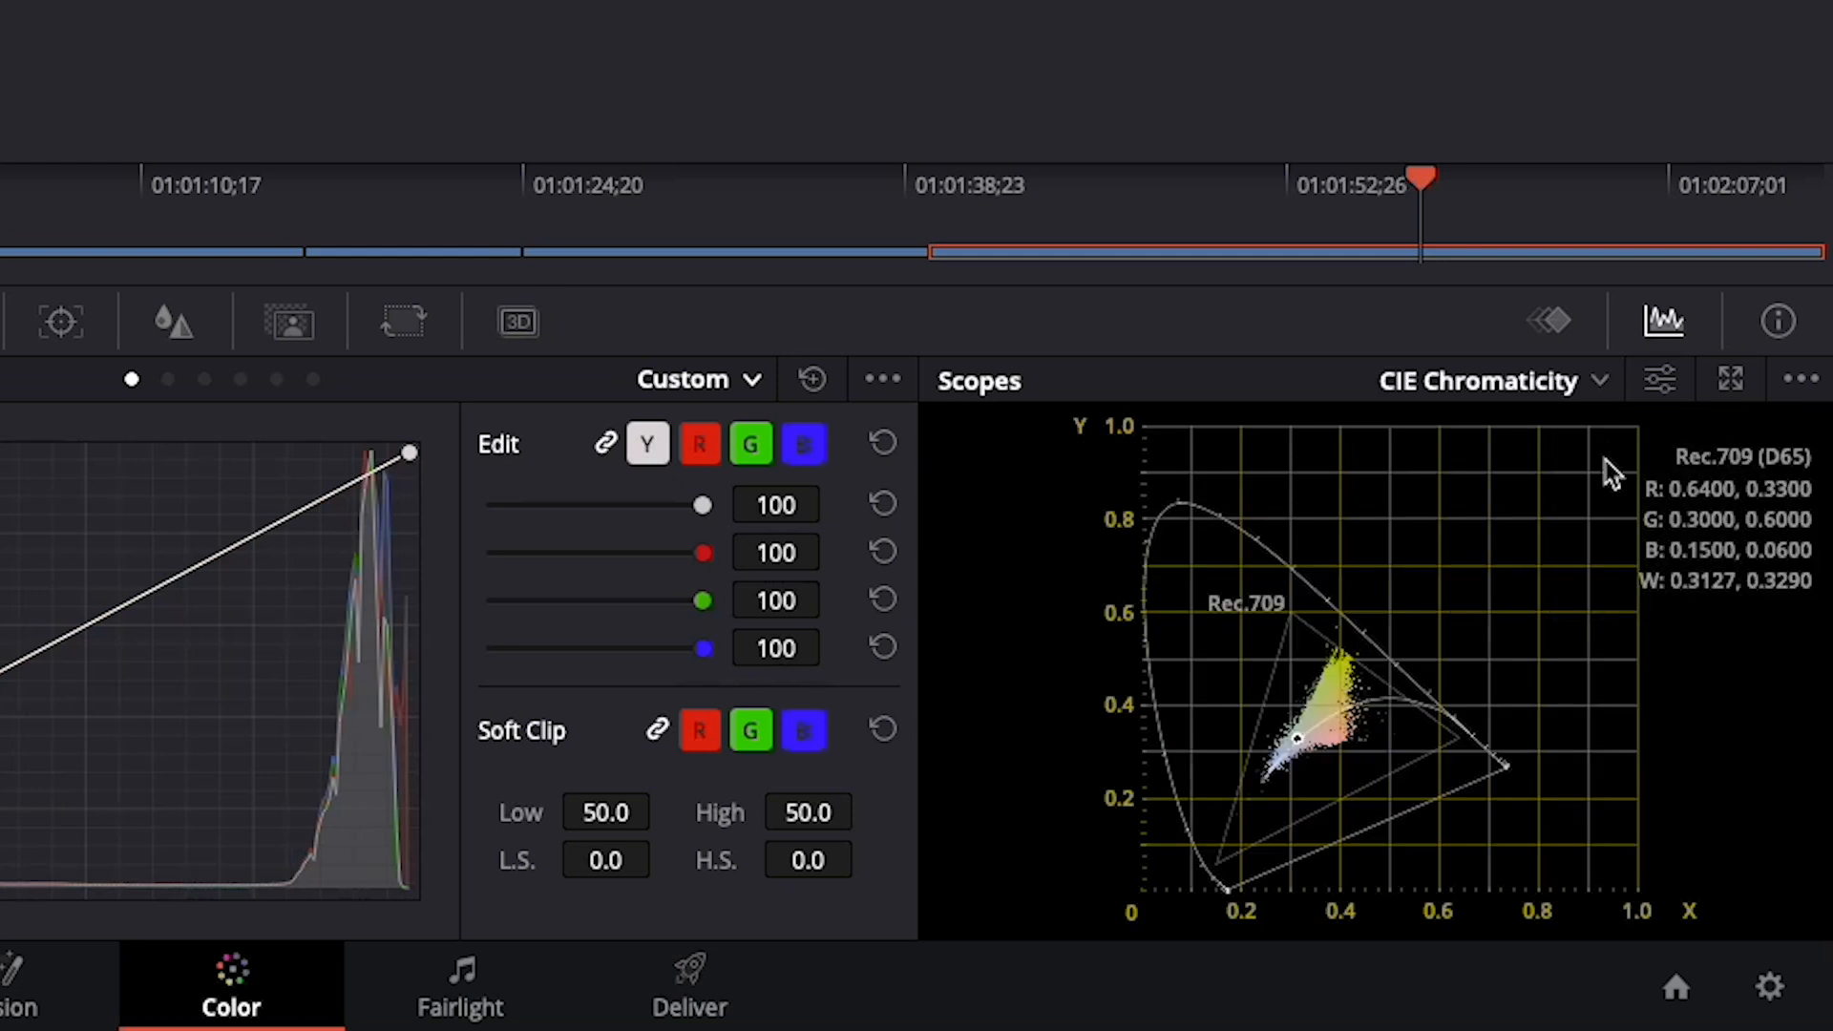
{"action": "left_click", "coordinate": [1598, 383]}
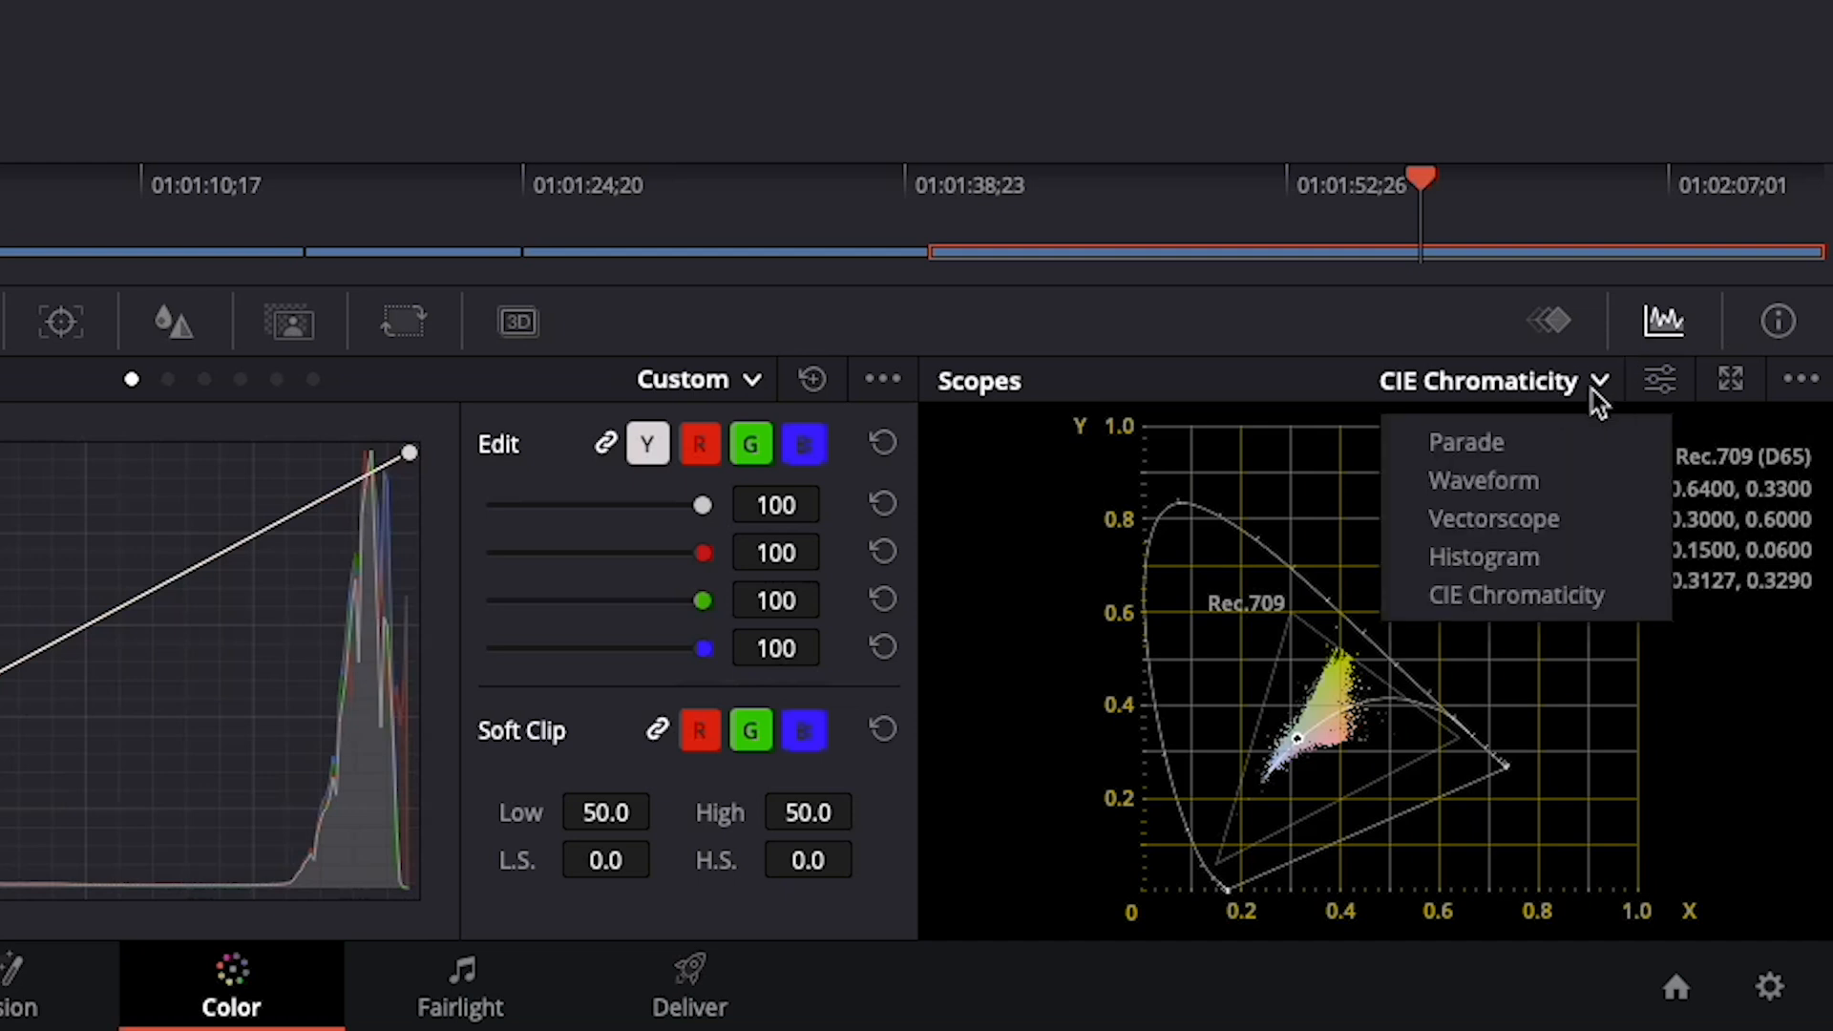
{"action": "left_click", "coordinate": [1466, 443]}
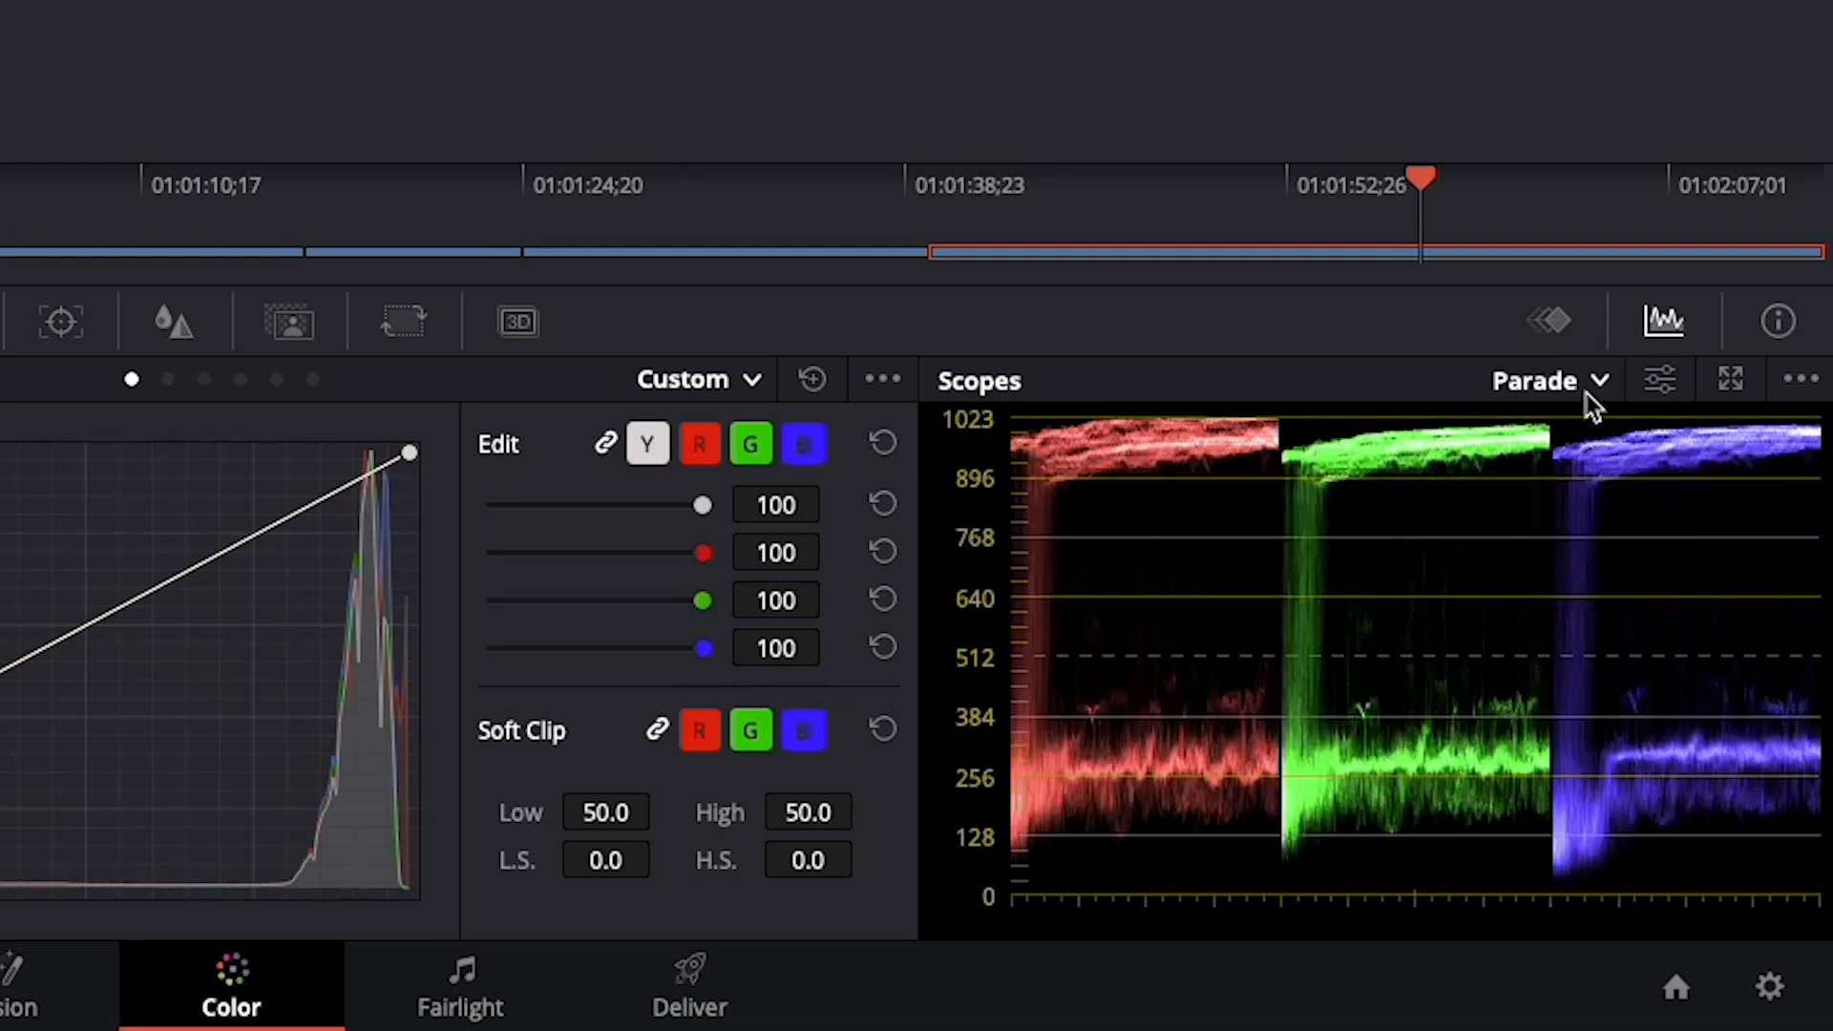
Step: In the parade scope settings, view YRGB and YCbCr before restoring RGB, and toggle Colorize off and back on
{"action": "left_click", "coordinate": [1662, 381]}
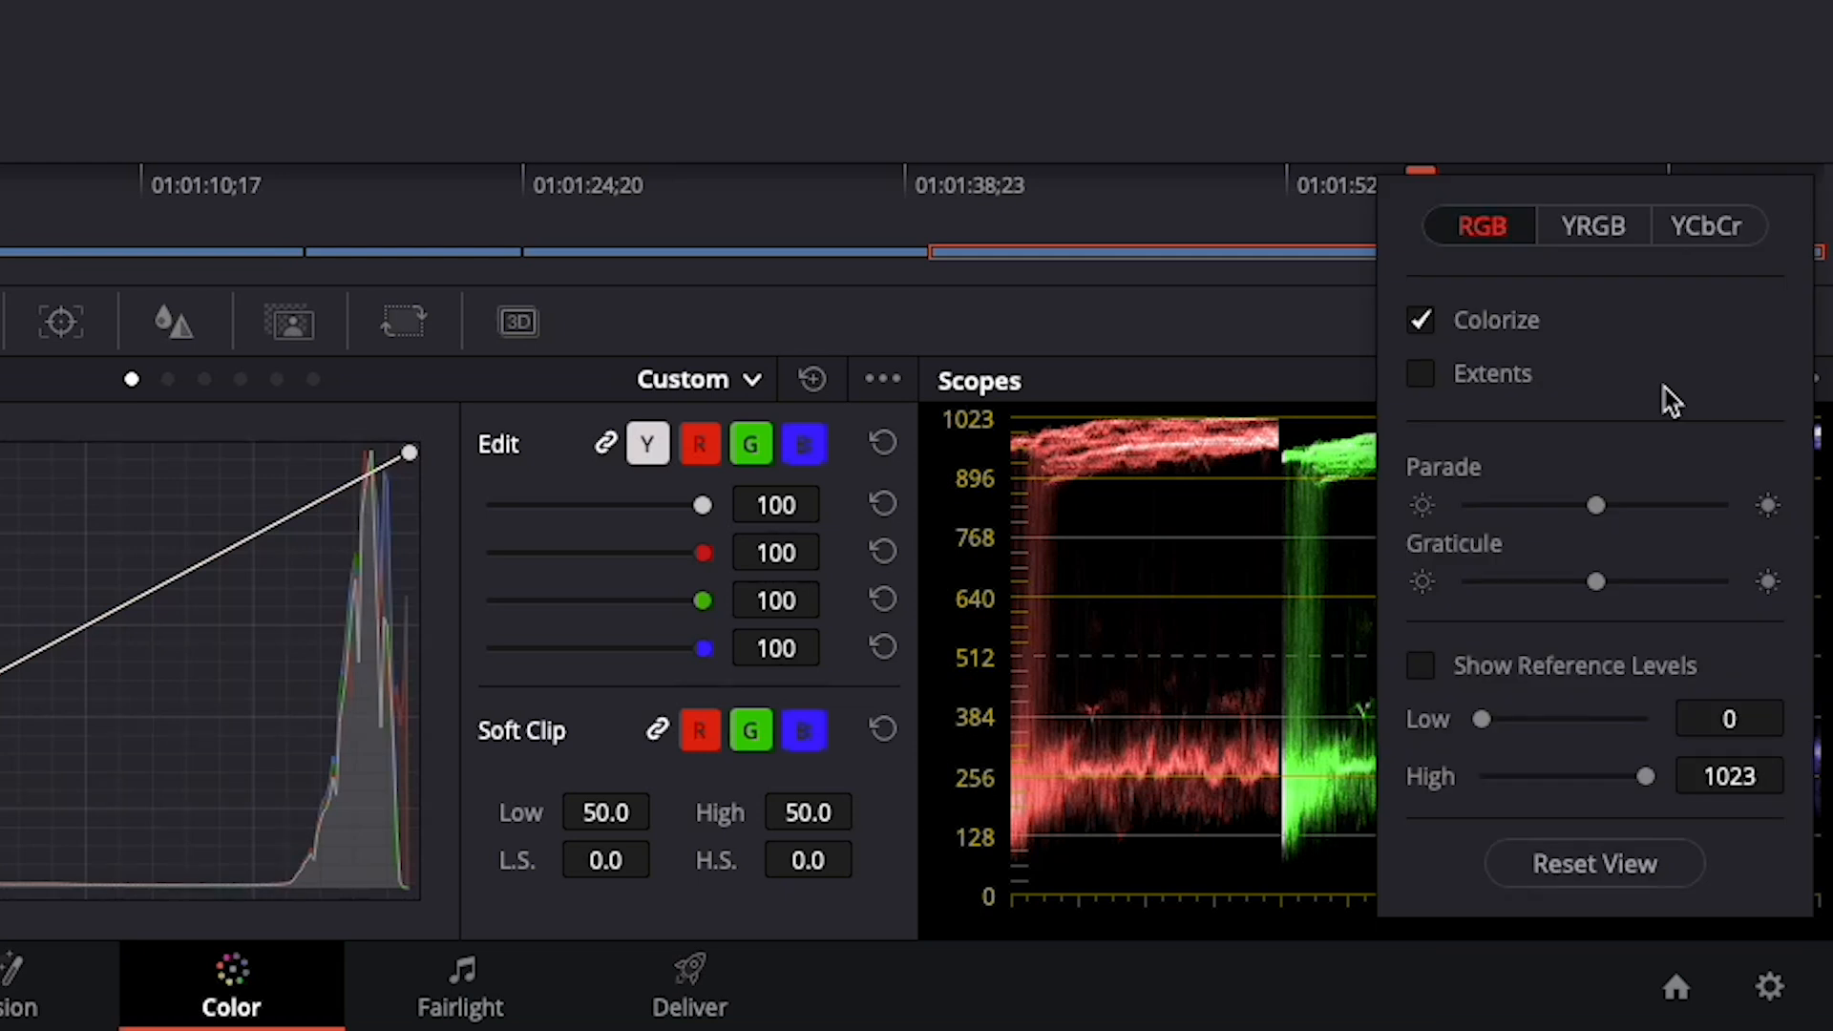
{"action": "left_click", "coordinate": [1623, 234]}
{"action": "left_click", "coordinate": [1709, 234]}
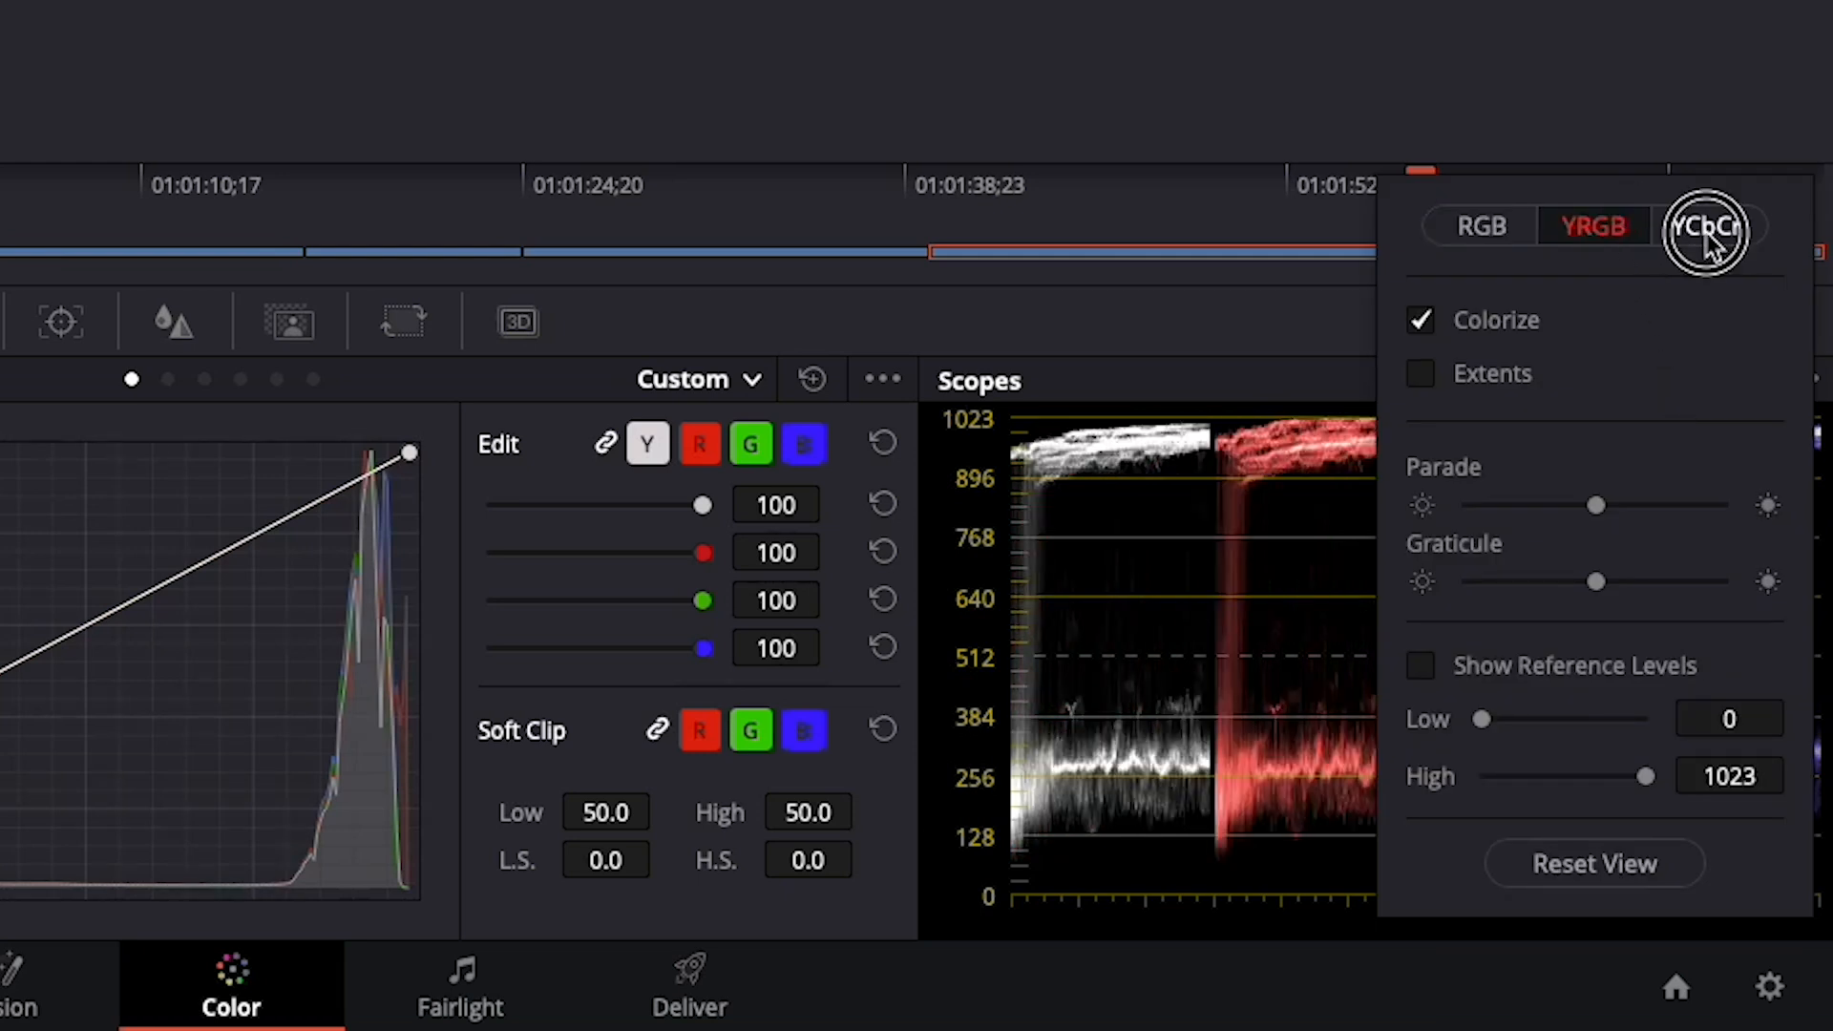
{"action": "left_click", "coordinate": [1491, 241]}
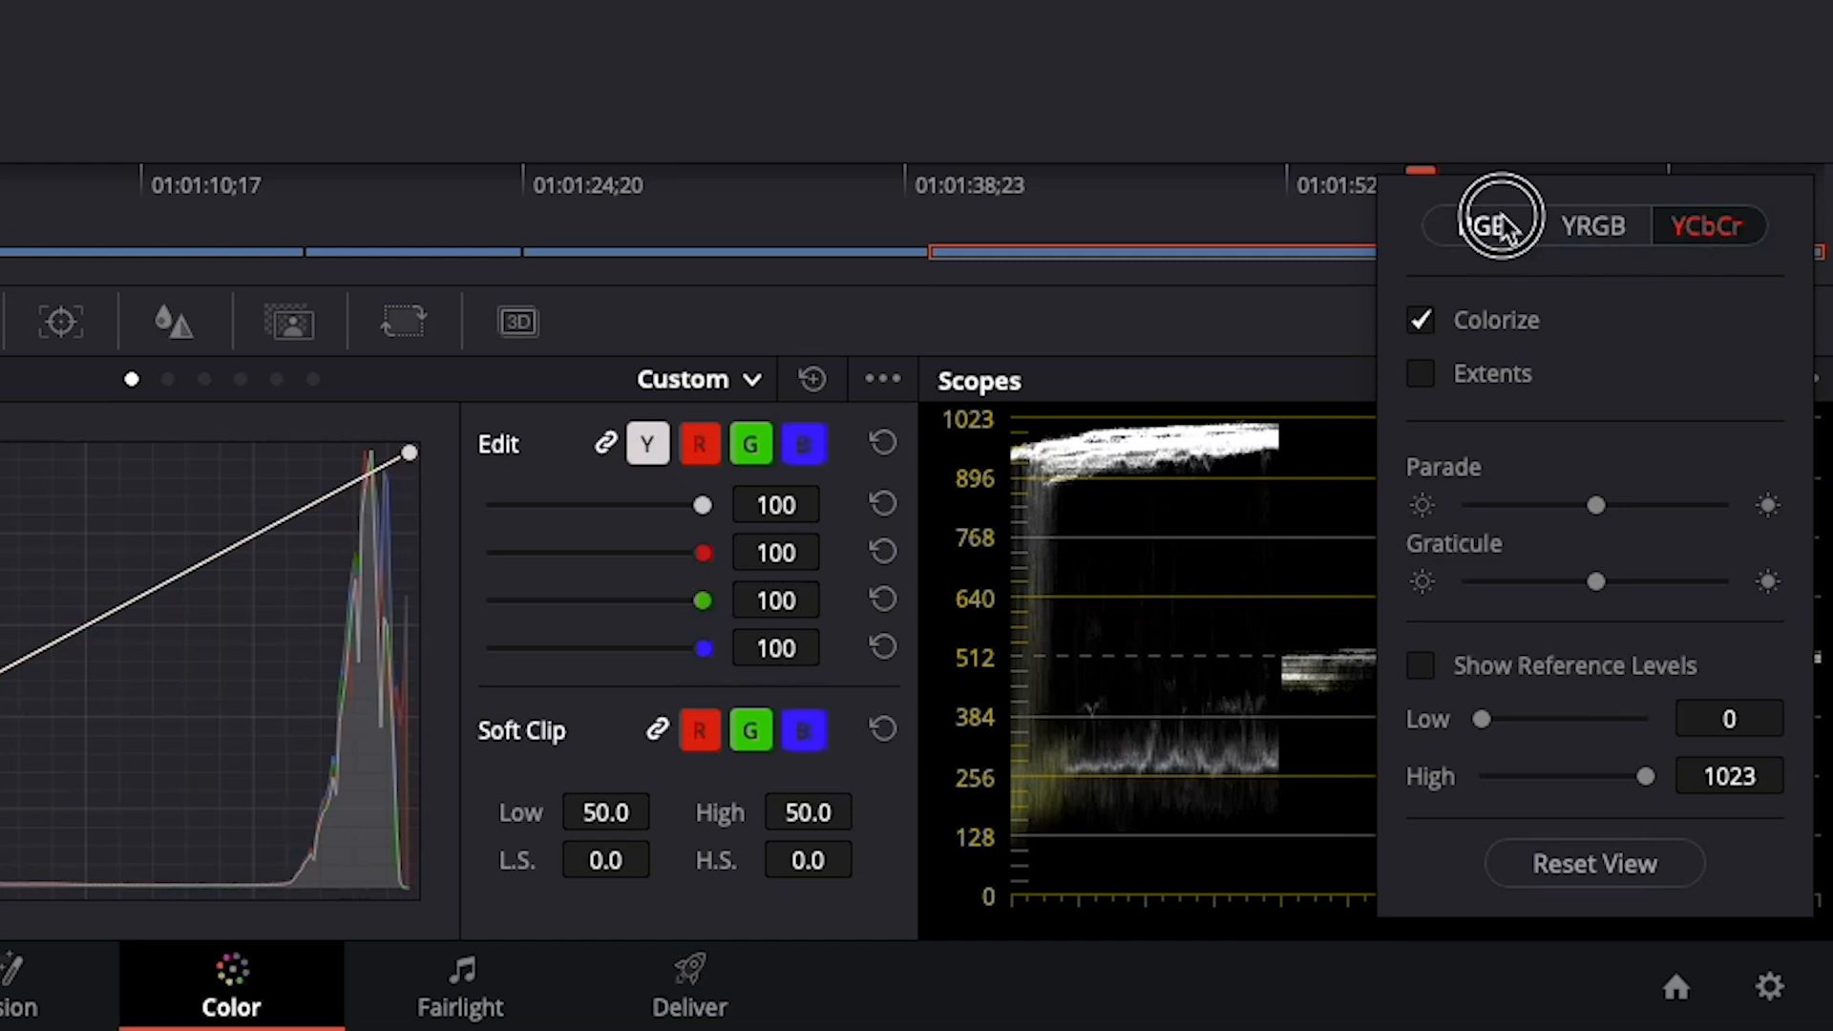
{"action": "left_click", "coordinate": [1423, 322]}
{"action": "left_click", "coordinate": [1422, 322]}
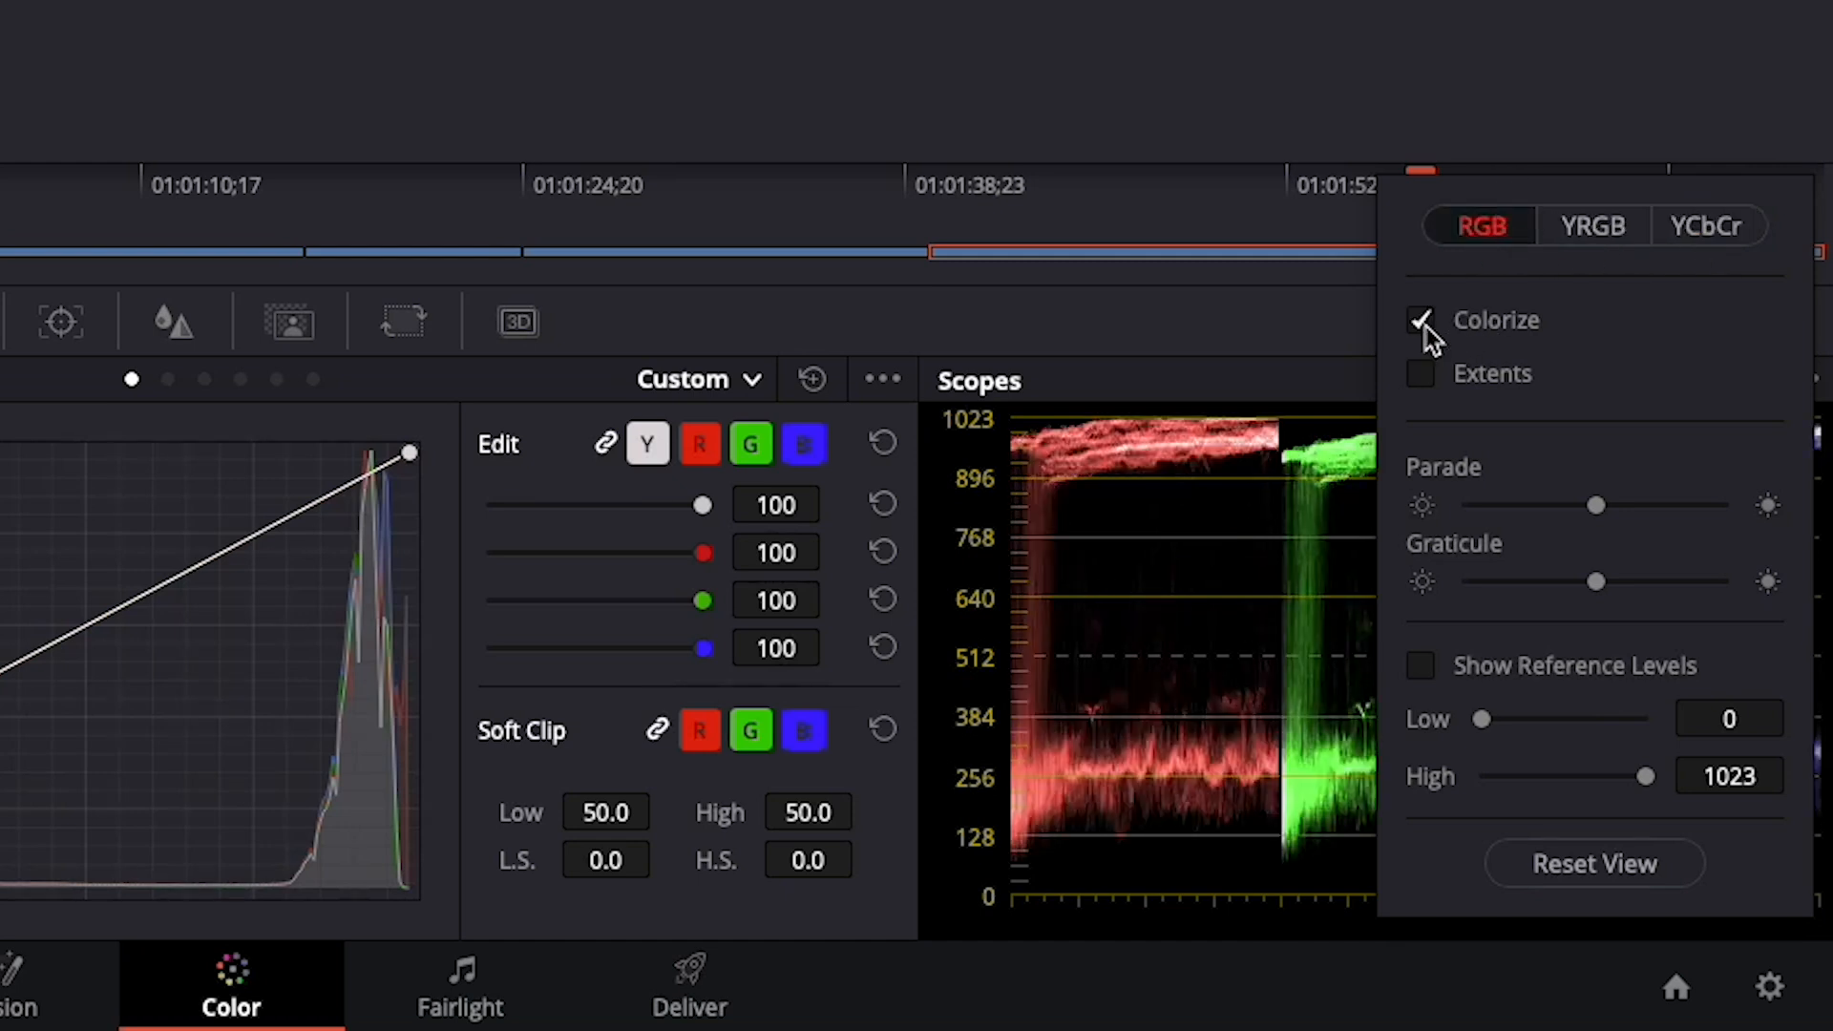
{"action": "left_click", "coordinate": [1423, 323]}
{"action": "left_click", "coordinate": [1422, 323]}
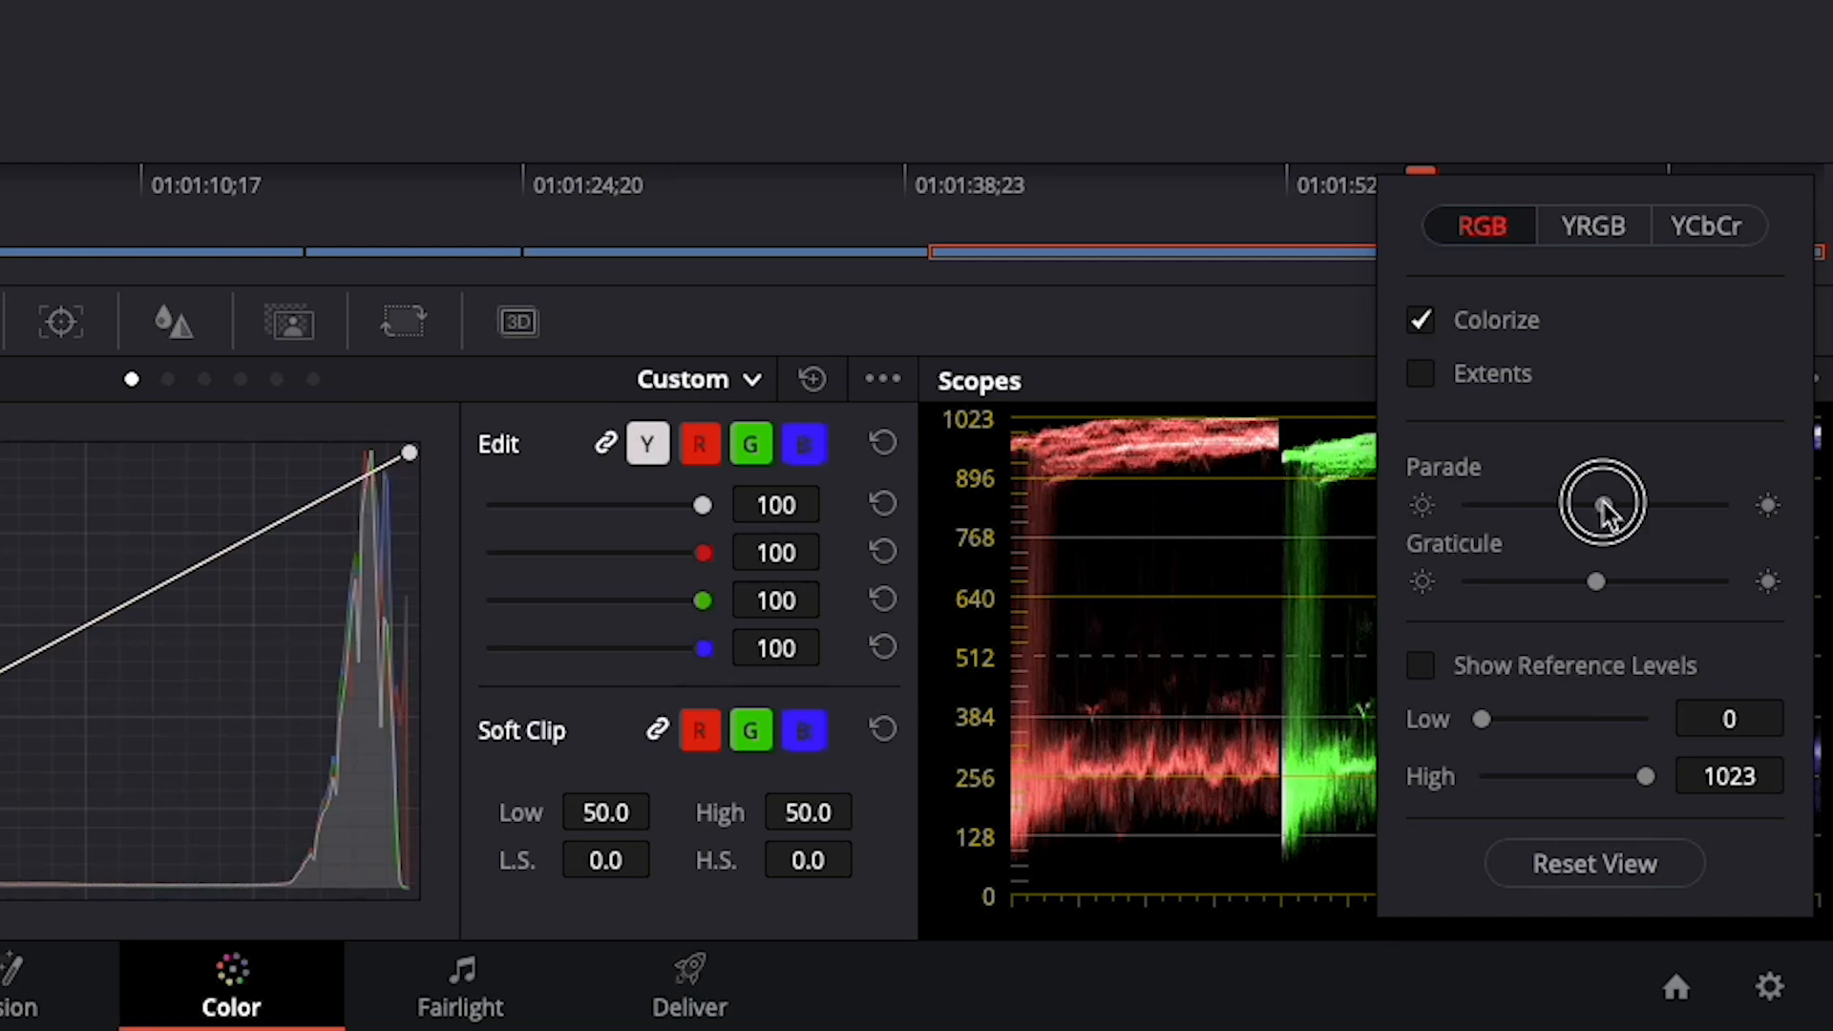
Step: Set the parade's trace brightness slightly below the middle and its graticule brightness slightly above it
{"action": "mouse_move", "coordinate": [1600, 506]}
{"action": "left_mouse_down"}
{"action": "mouse_move", "coordinate": [1692, 506]}
{"action": "mouse_move", "coordinate": [1543, 507]}
{"action": "mouse_move", "coordinate": [1681, 511]}
{"action": "mouse_move", "coordinate": [1600, 507]}
{"action": "left_mouse_up"}
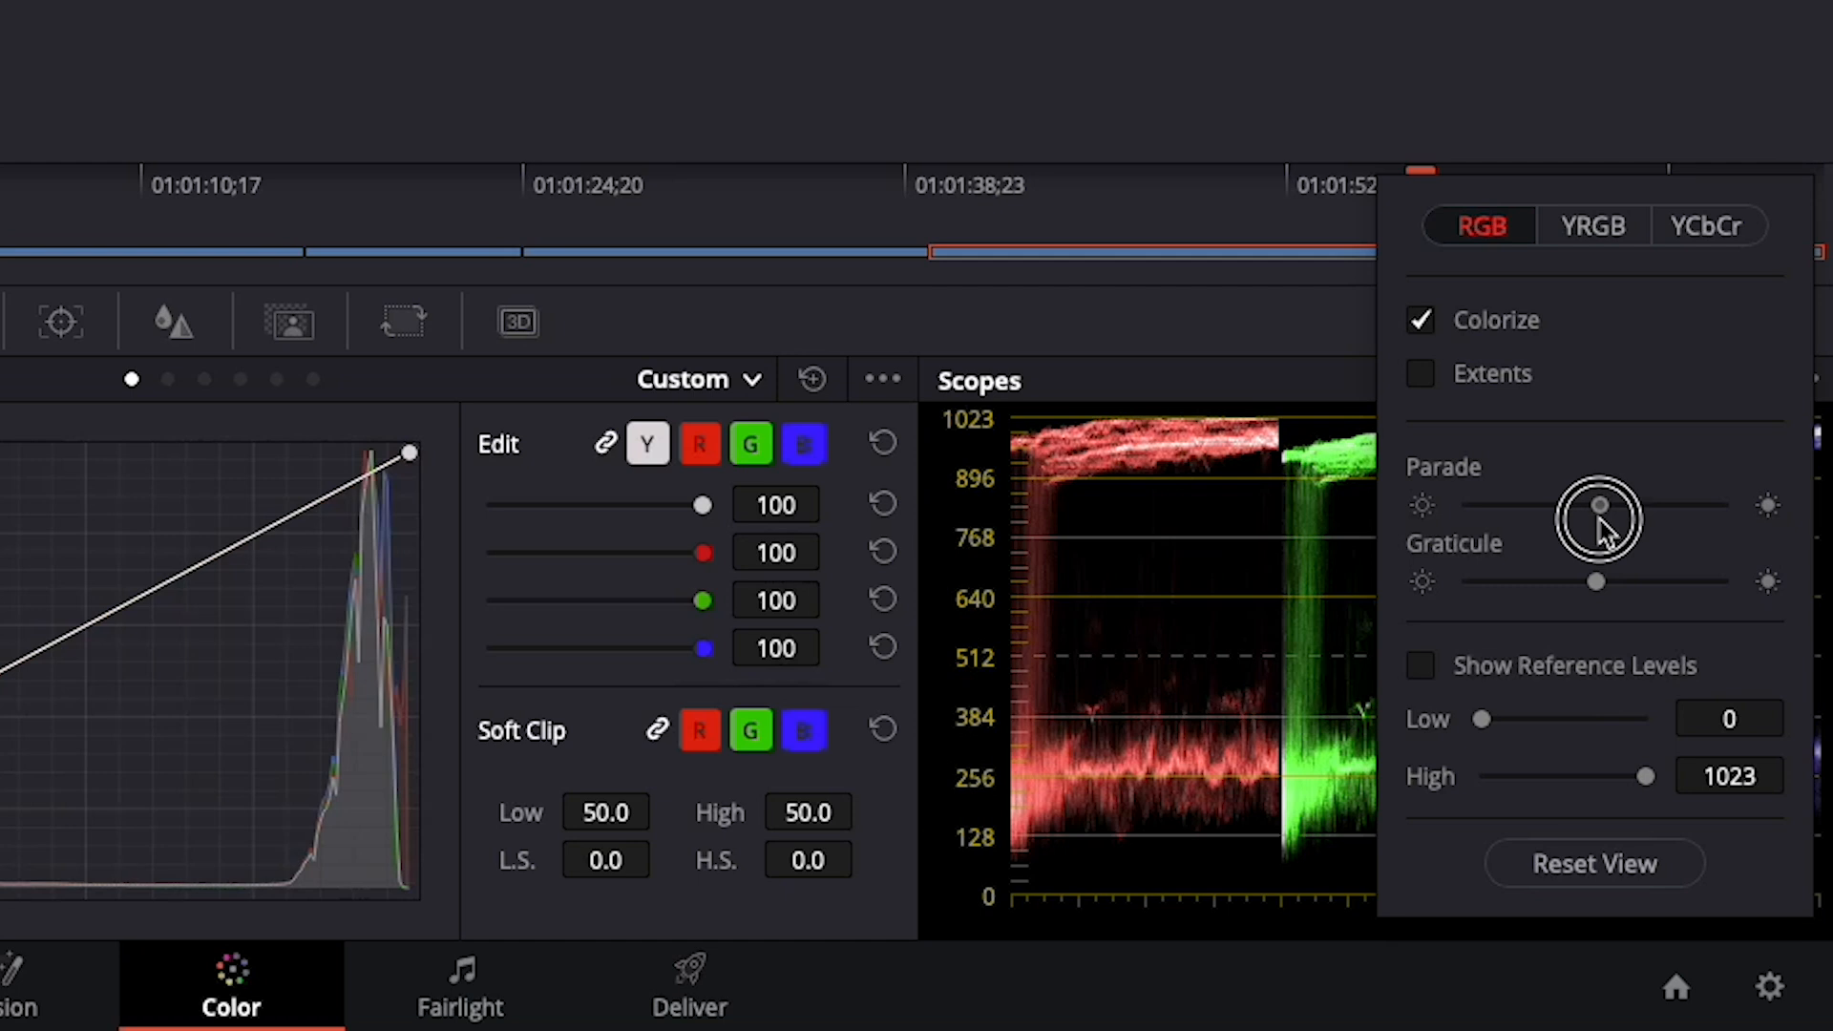
{"action": "mouse_move", "coordinate": [1600, 507]}
{"action": "left_mouse_down"}
{"action": "mouse_move", "coordinate": [1678, 507]}
{"action": "mouse_move", "coordinate": [1543, 507]}
{"action": "mouse_move", "coordinate": [1593, 515]}
{"action": "left_mouse_up"}
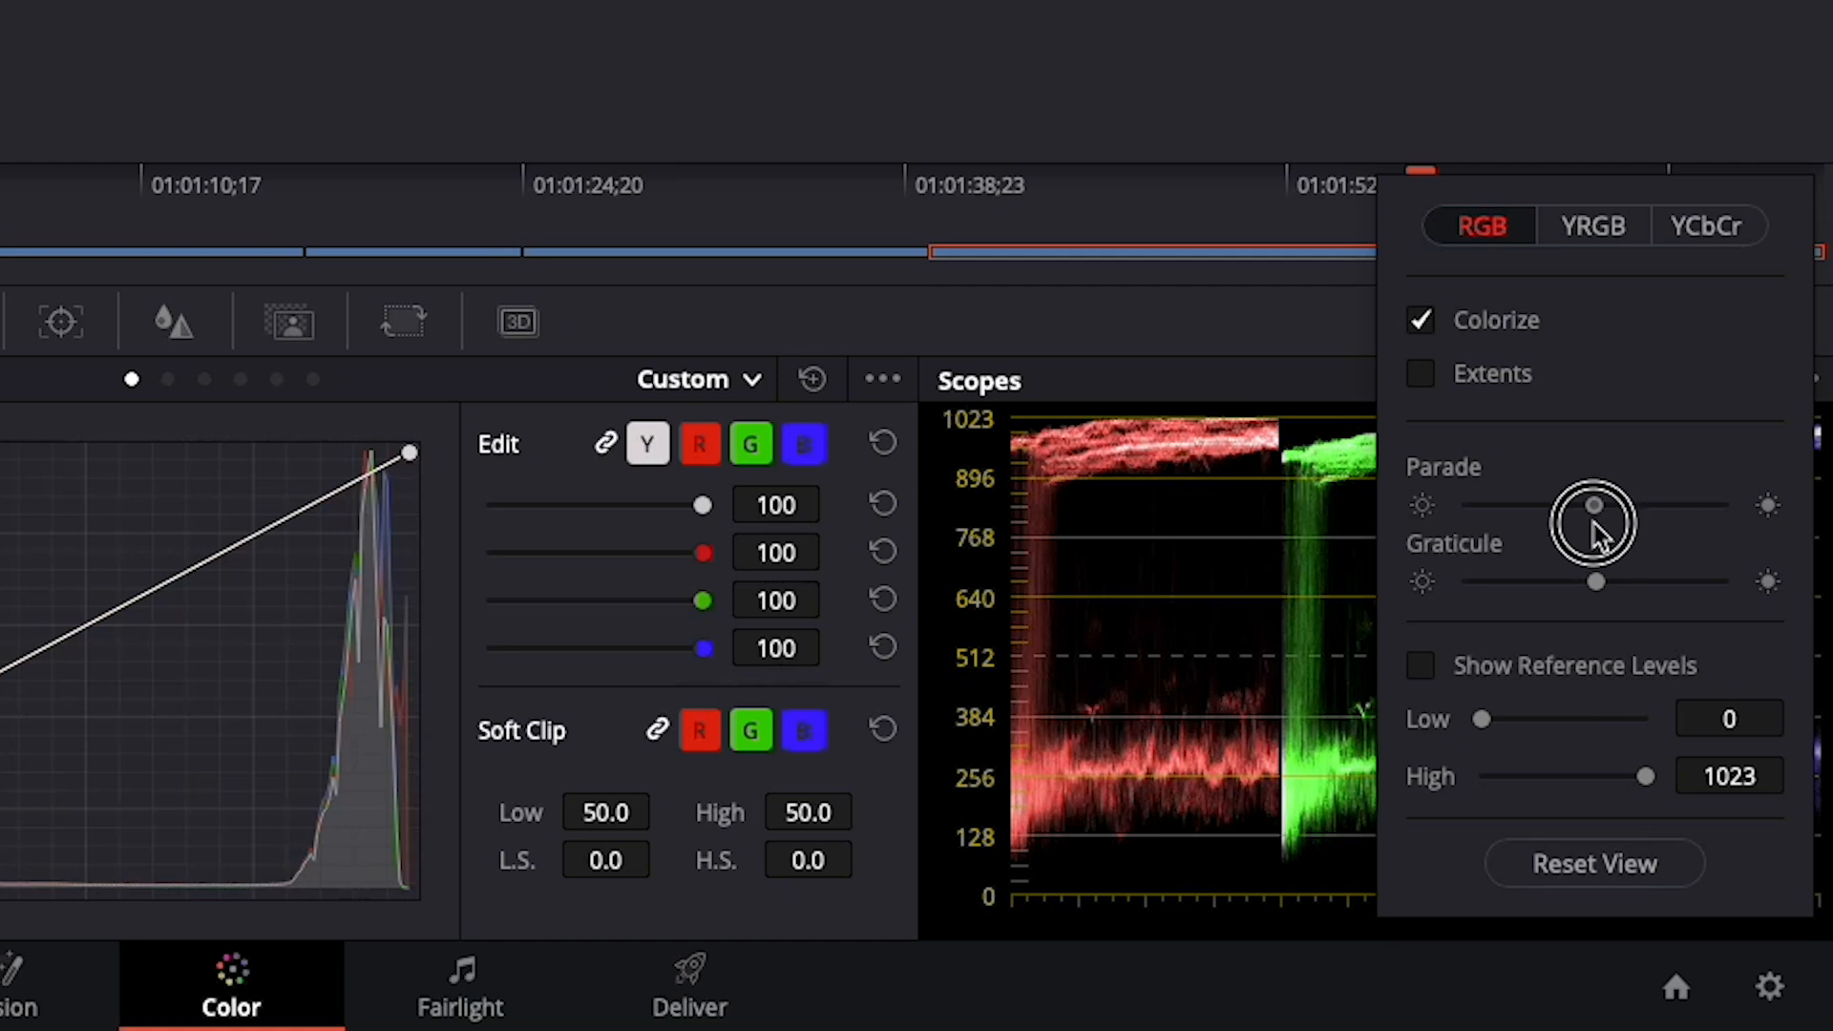
{"action": "mouse_move", "coordinate": [1595, 581]}
{"action": "left_mouse_down"}
{"action": "mouse_move", "coordinate": [1740, 582]}
{"action": "mouse_move", "coordinate": [1512, 581]}
{"action": "mouse_move", "coordinate": [1751, 582]}
{"action": "mouse_move", "coordinate": [1481, 582]}
{"action": "mouse_move", "coordinate": [1690, 581]}
{"action": "mouse_move", "coordinate": [1556, 581]}
{"action": "mouse_move", "coordinate": [1621, 582]}
{"action": "mouse_move", "coordinate": [1598, 581]}
{"action": "left_mouse_up"}
{"action": "mouse_move", "coordinate": [1593, 505]}
{"action": "left_mouse_down"}
{"action": "mouse_move", "coordinate": [1696, 505]}
{"action": "mouse_move", "coordinate": [1465, 505]}
{"action": "mouse_move", "coordinate": [1604, 505]}
{"action": "mouse_move", "coordinate": [1586, 505]}
{"action": "left_mouse_up"}
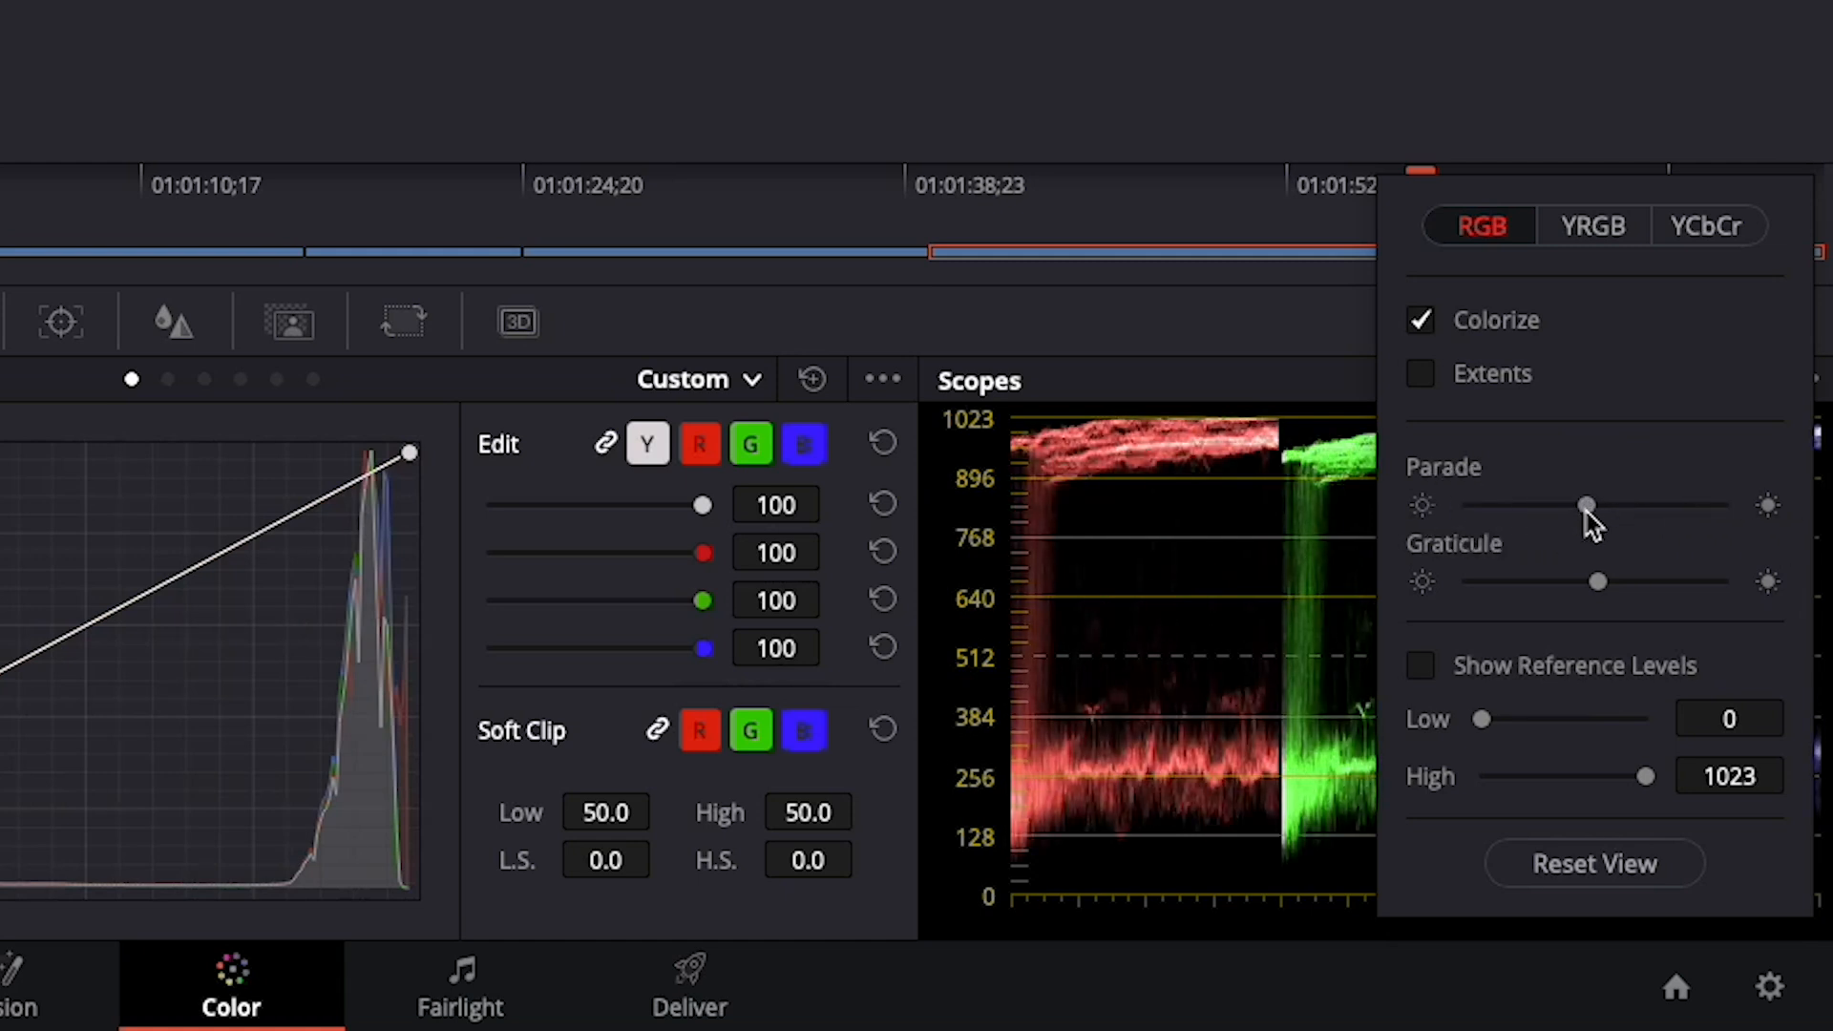
Step: Show the parade's reference levels with Low at 0 and High at 1023, and close the scope settings
{"action": "left_click", "coordinate": [1423, 669]}
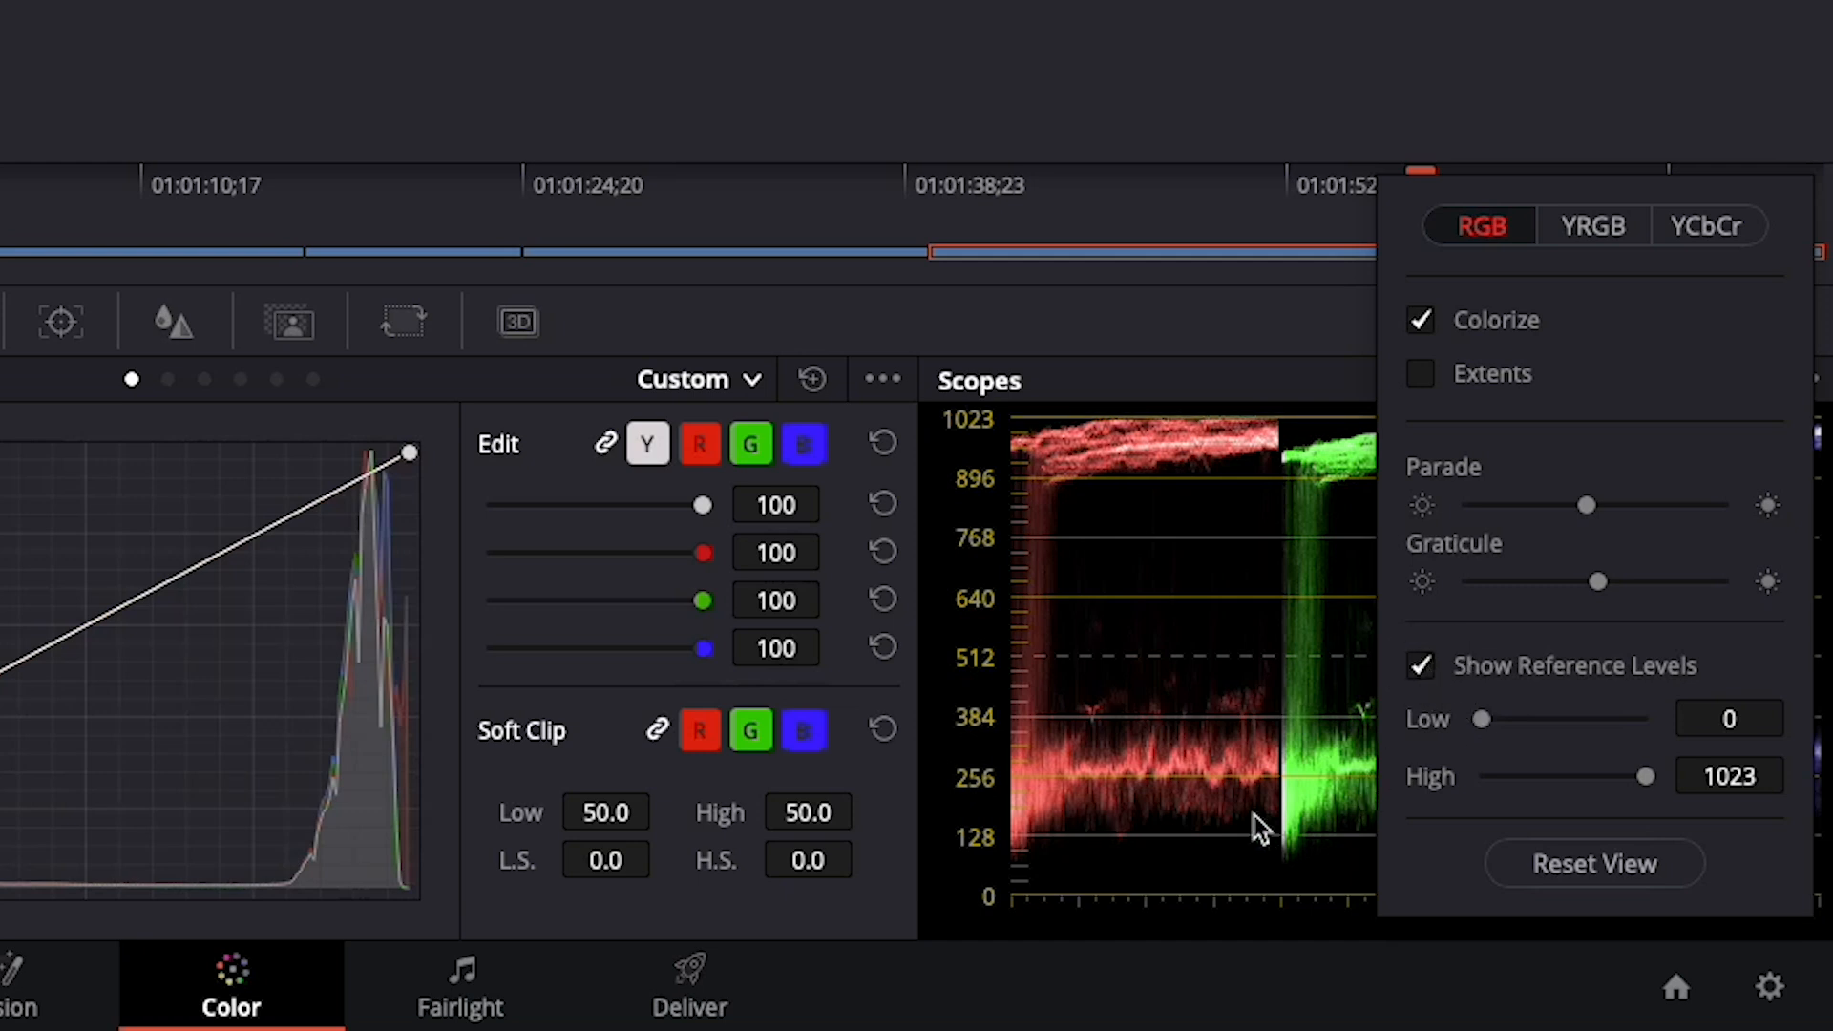
{"action": "mouse_move", "coordinate": [1483, 722]}
{"action": "left_mouse_down"}
{"action": "mouse_move", "coordinate": [1573, 727]}
{"action": "mouse_move", "coordinate": [1456, 739]}
{"action": "left_mouse_up"}
{"action": "left_click_drag", "start_coordinate": [1645, 776], "coordinate": [1731, 769]}
{"action": "left_click", "coordinate": [1329, 307]}
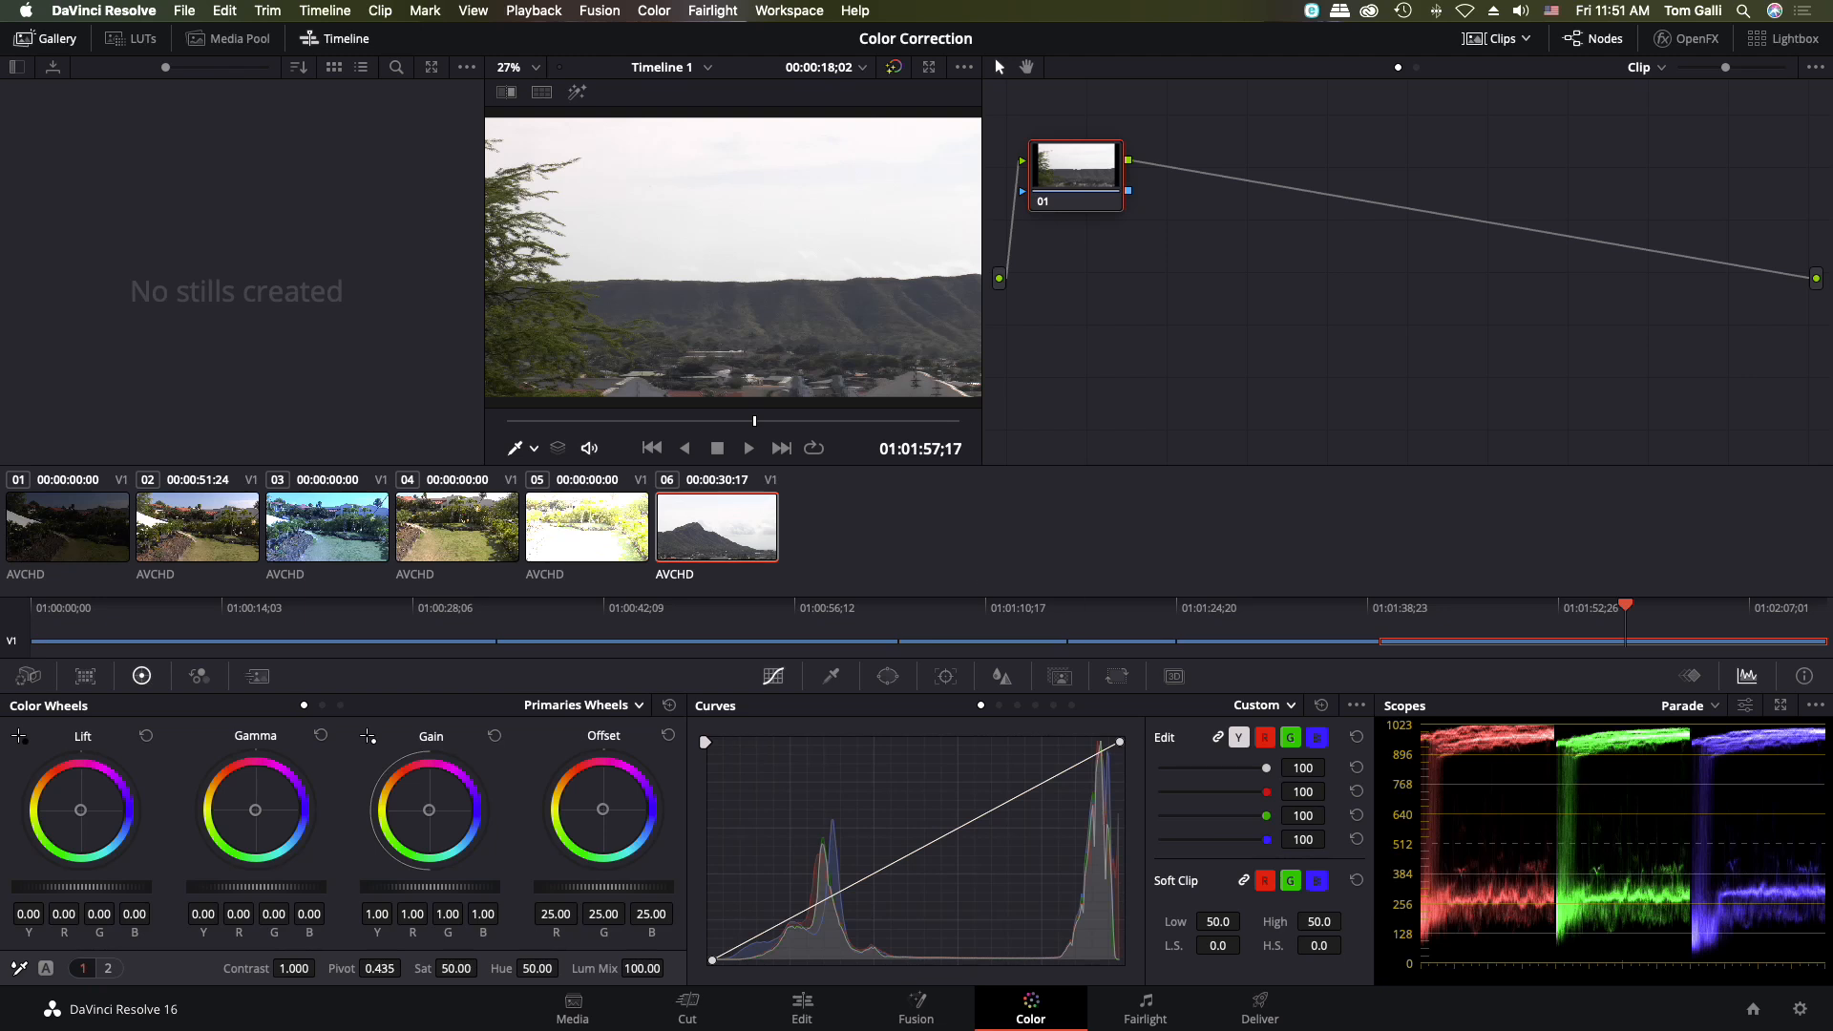
Step: Select clip 01 and view its levels in the Waveform scope
{"action": "left_click", "coordinate": [90, 537]}
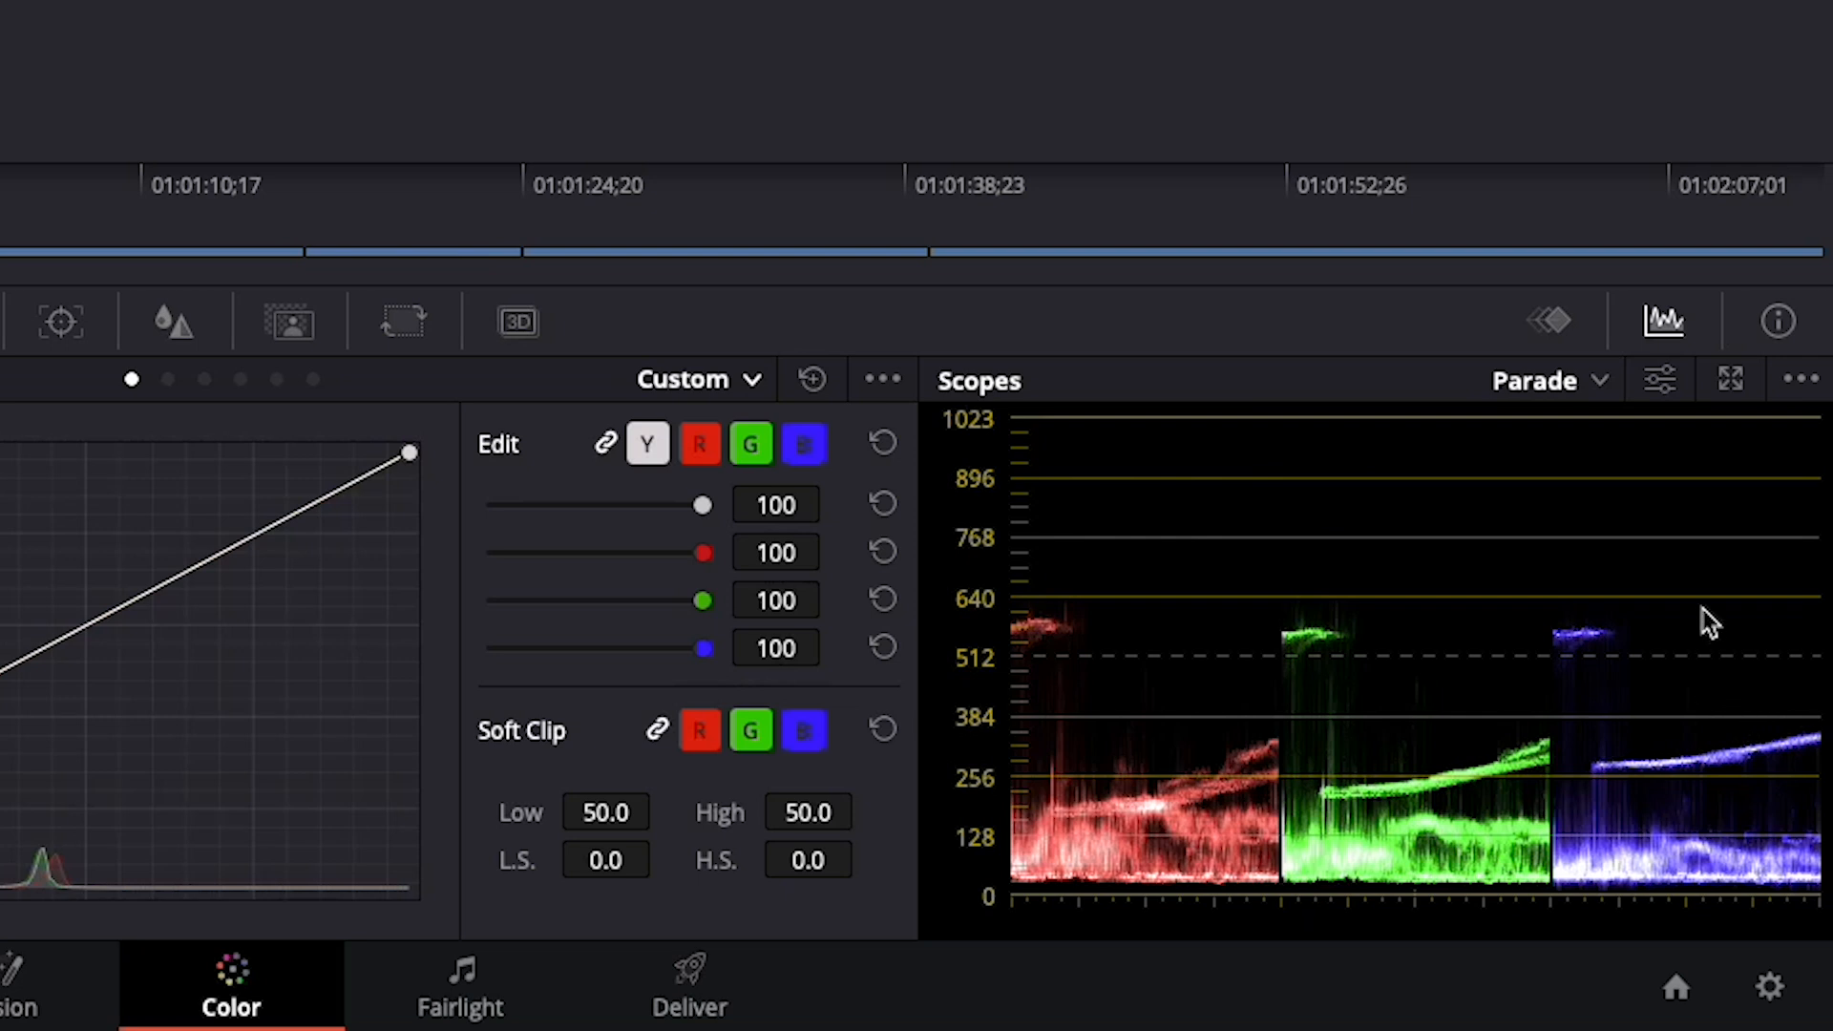
{"action": "left_click", "coordinate": [1590, 381]}
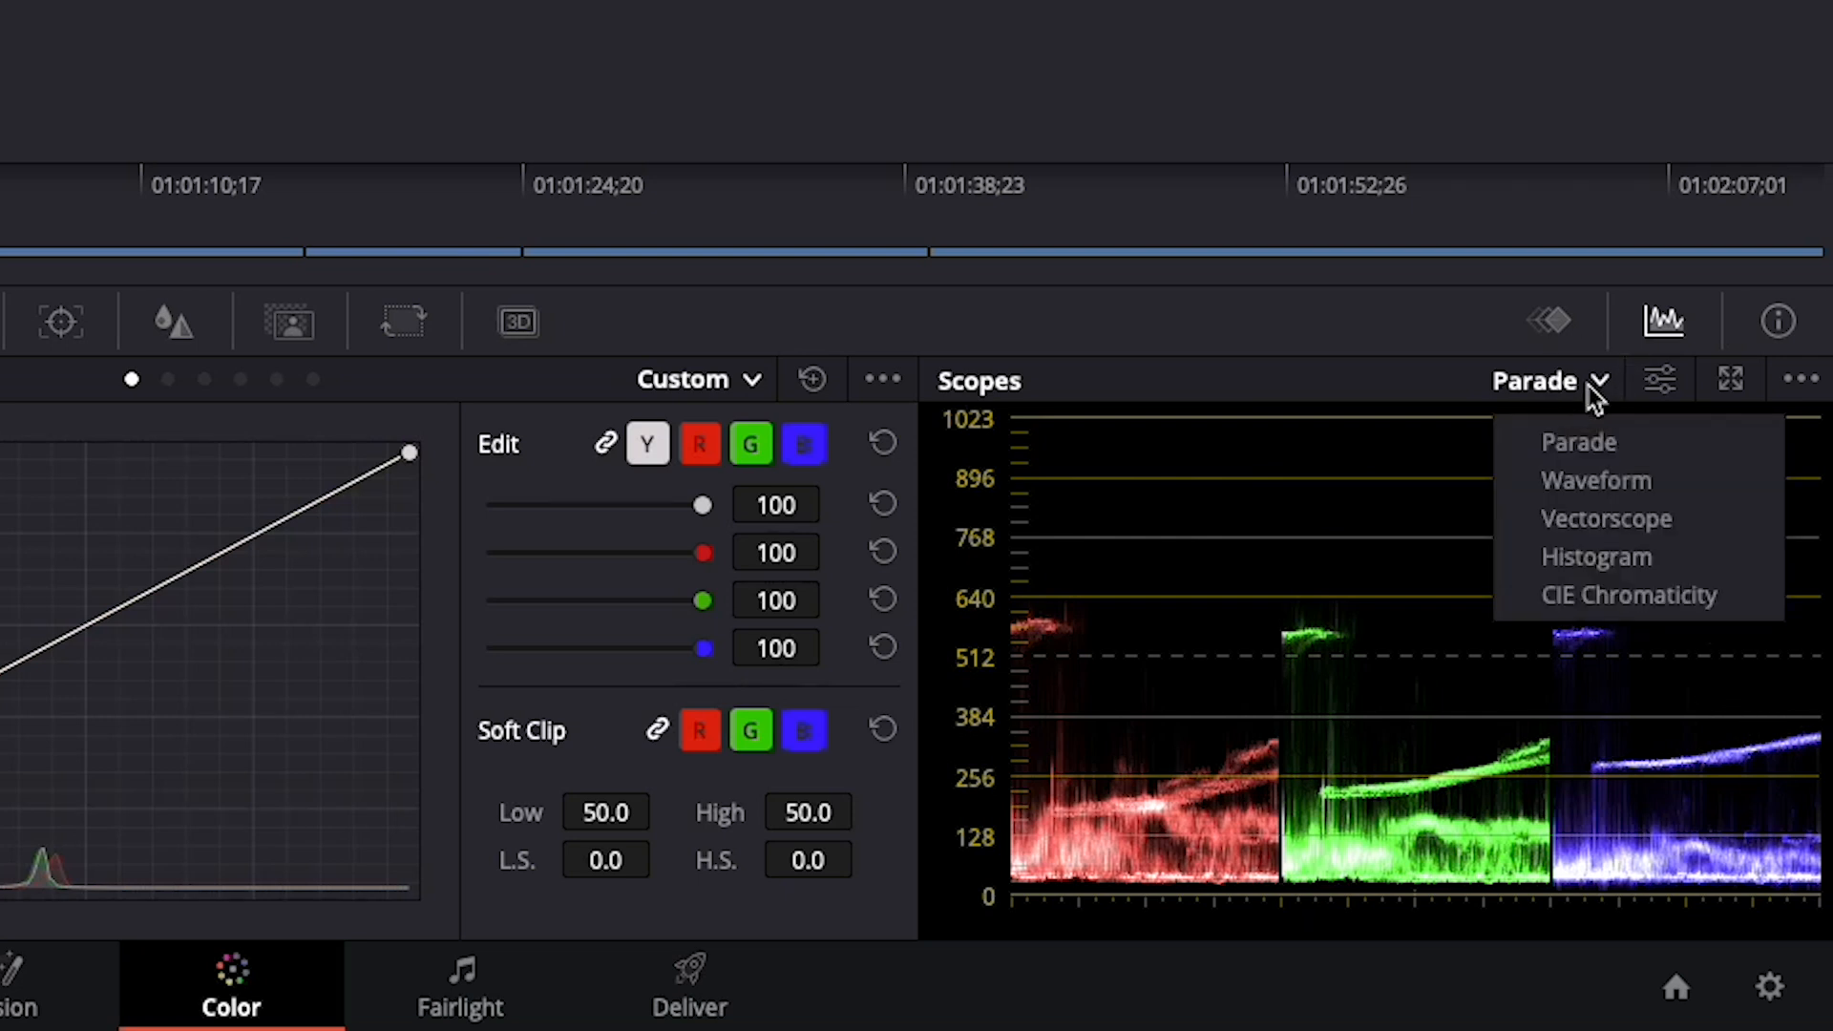
{"action": "left_click", "coordinate": [1590, 480]}
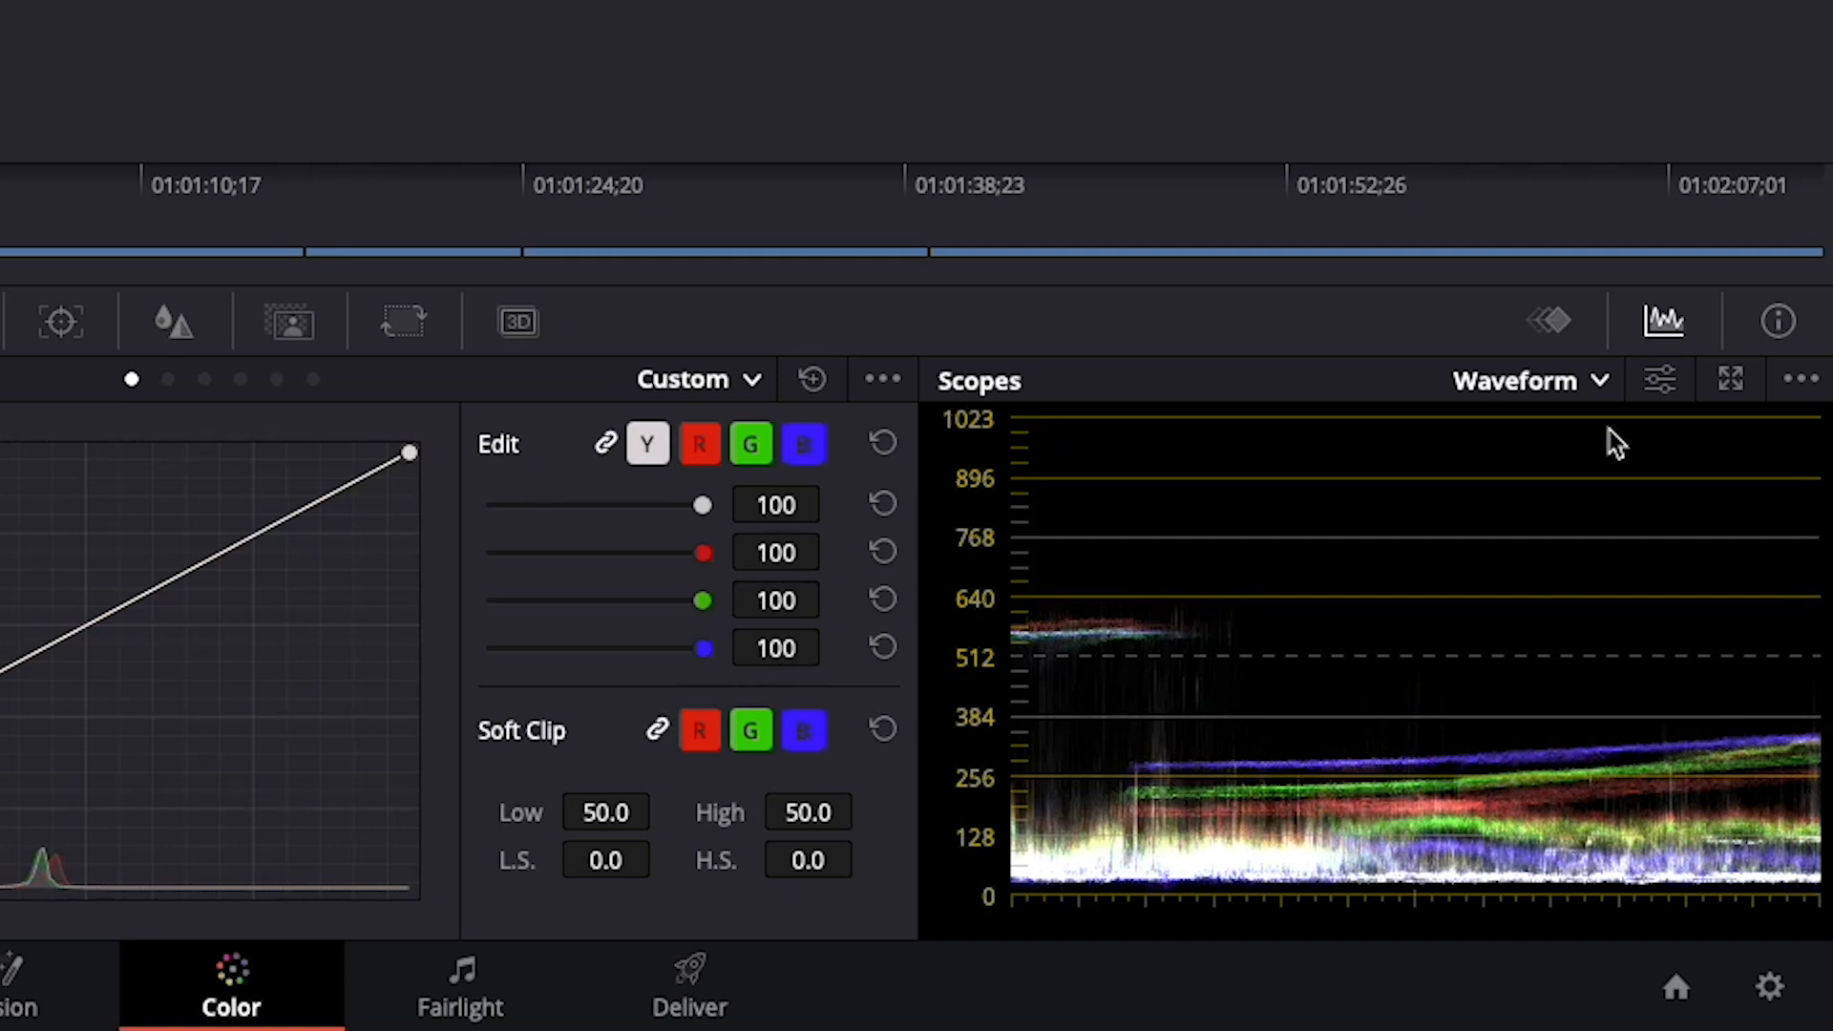
Step: Turn off Colorize for the waveform to view it in monochrome, and turn Colorize back on
{"action": "left_click", "coordinate": [1655, 384]}
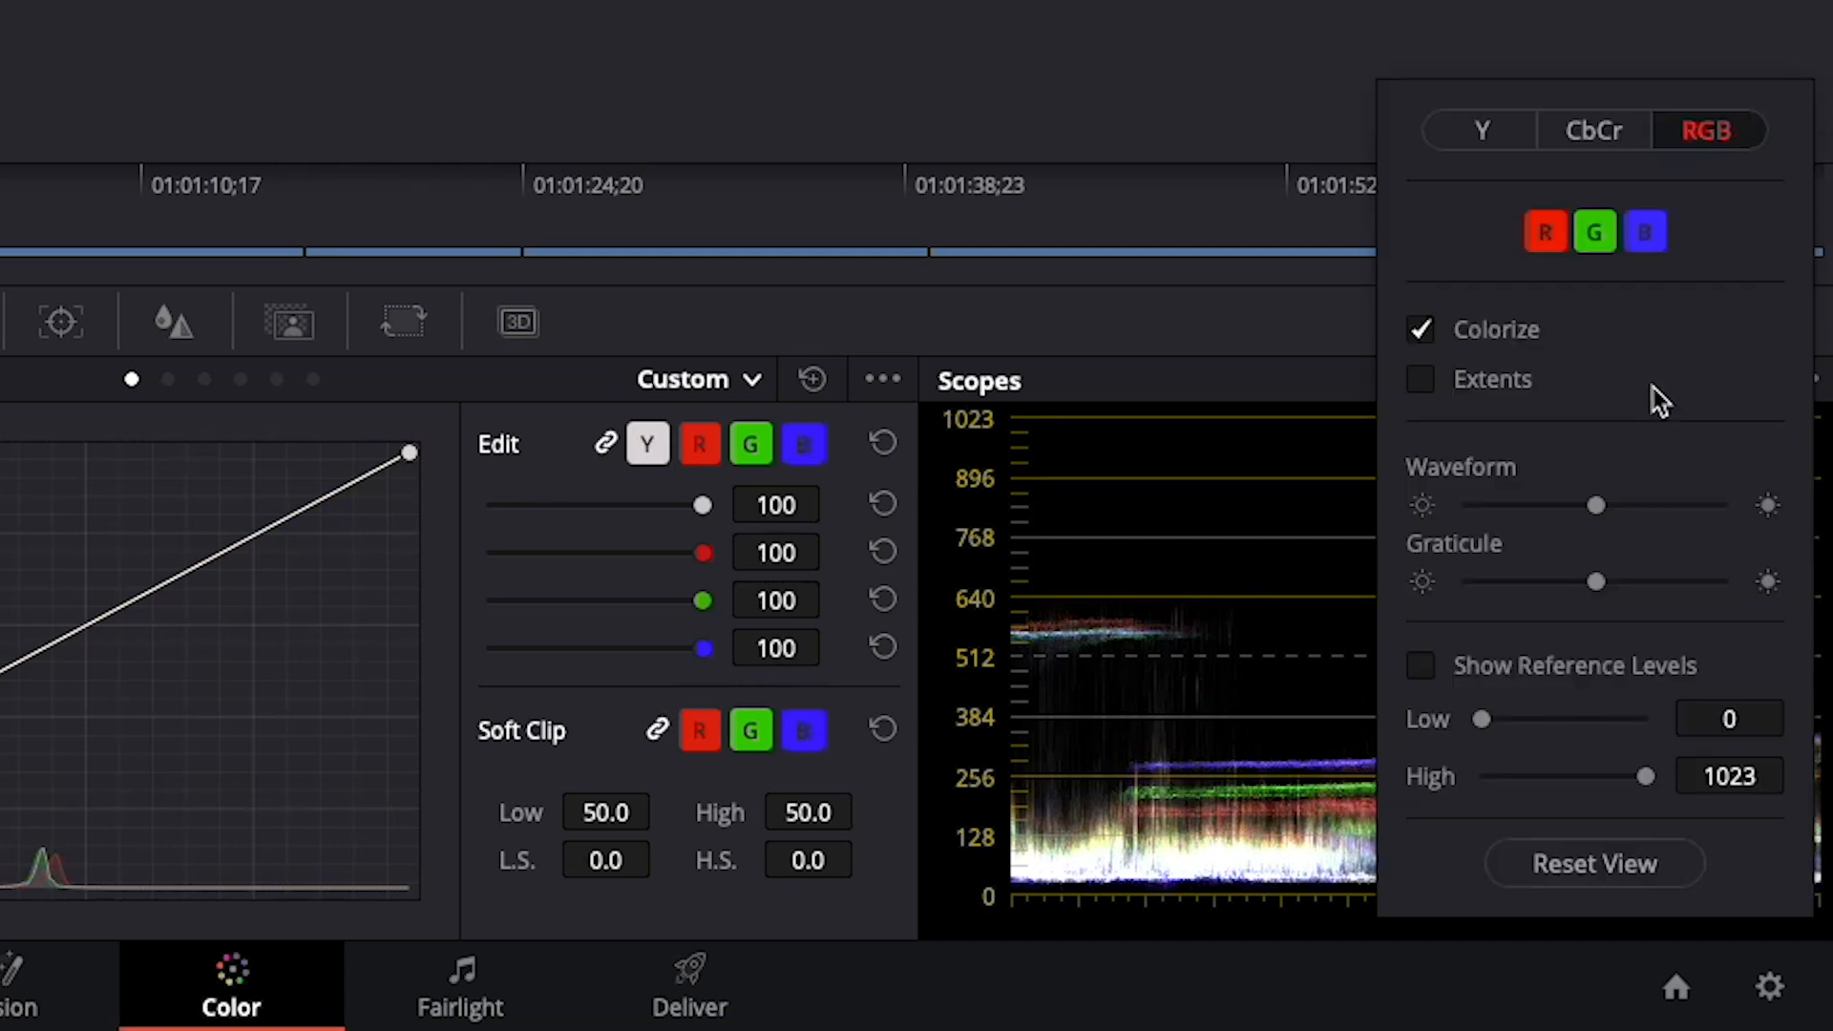
{"action": "left_click", "coordinate": [1433, 335]}
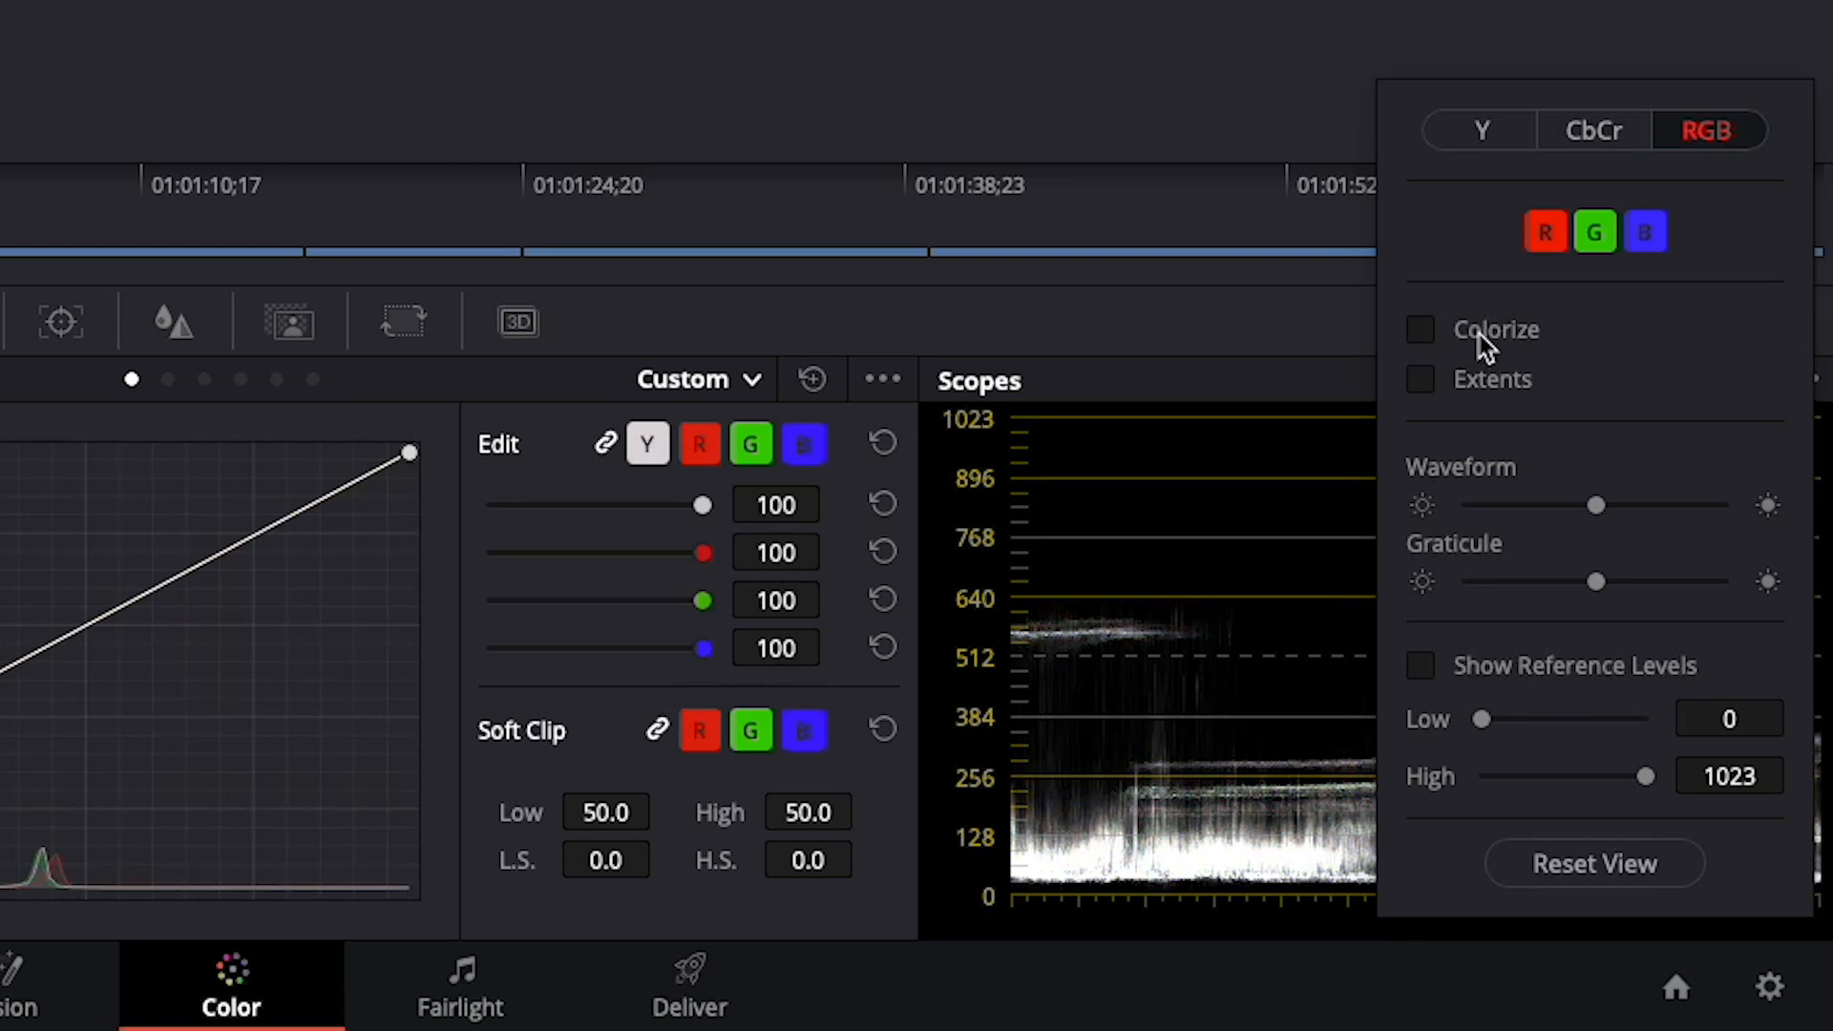
{"action": "left_click", "coordinate": [1268, 424]}
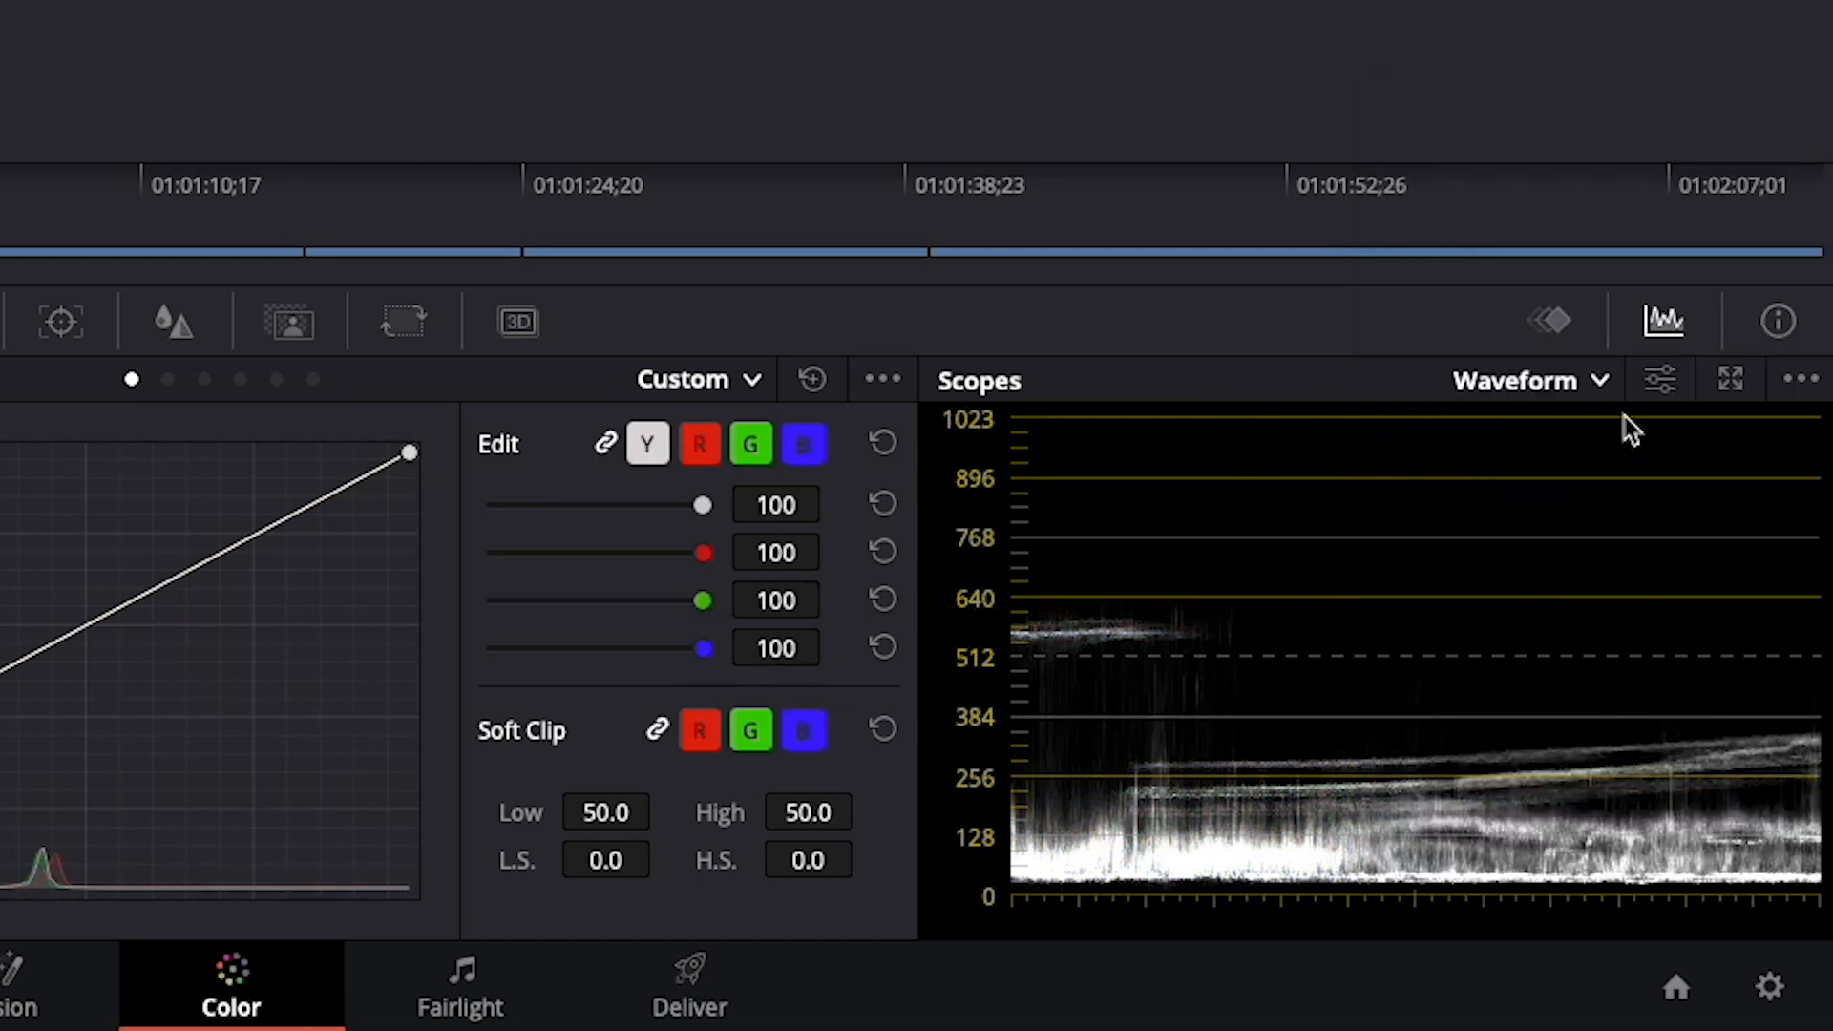
{"action": "left_click", "coordinate": [1660, 380]}
{"action": "left_click", "coordinate": [1507, 340]}
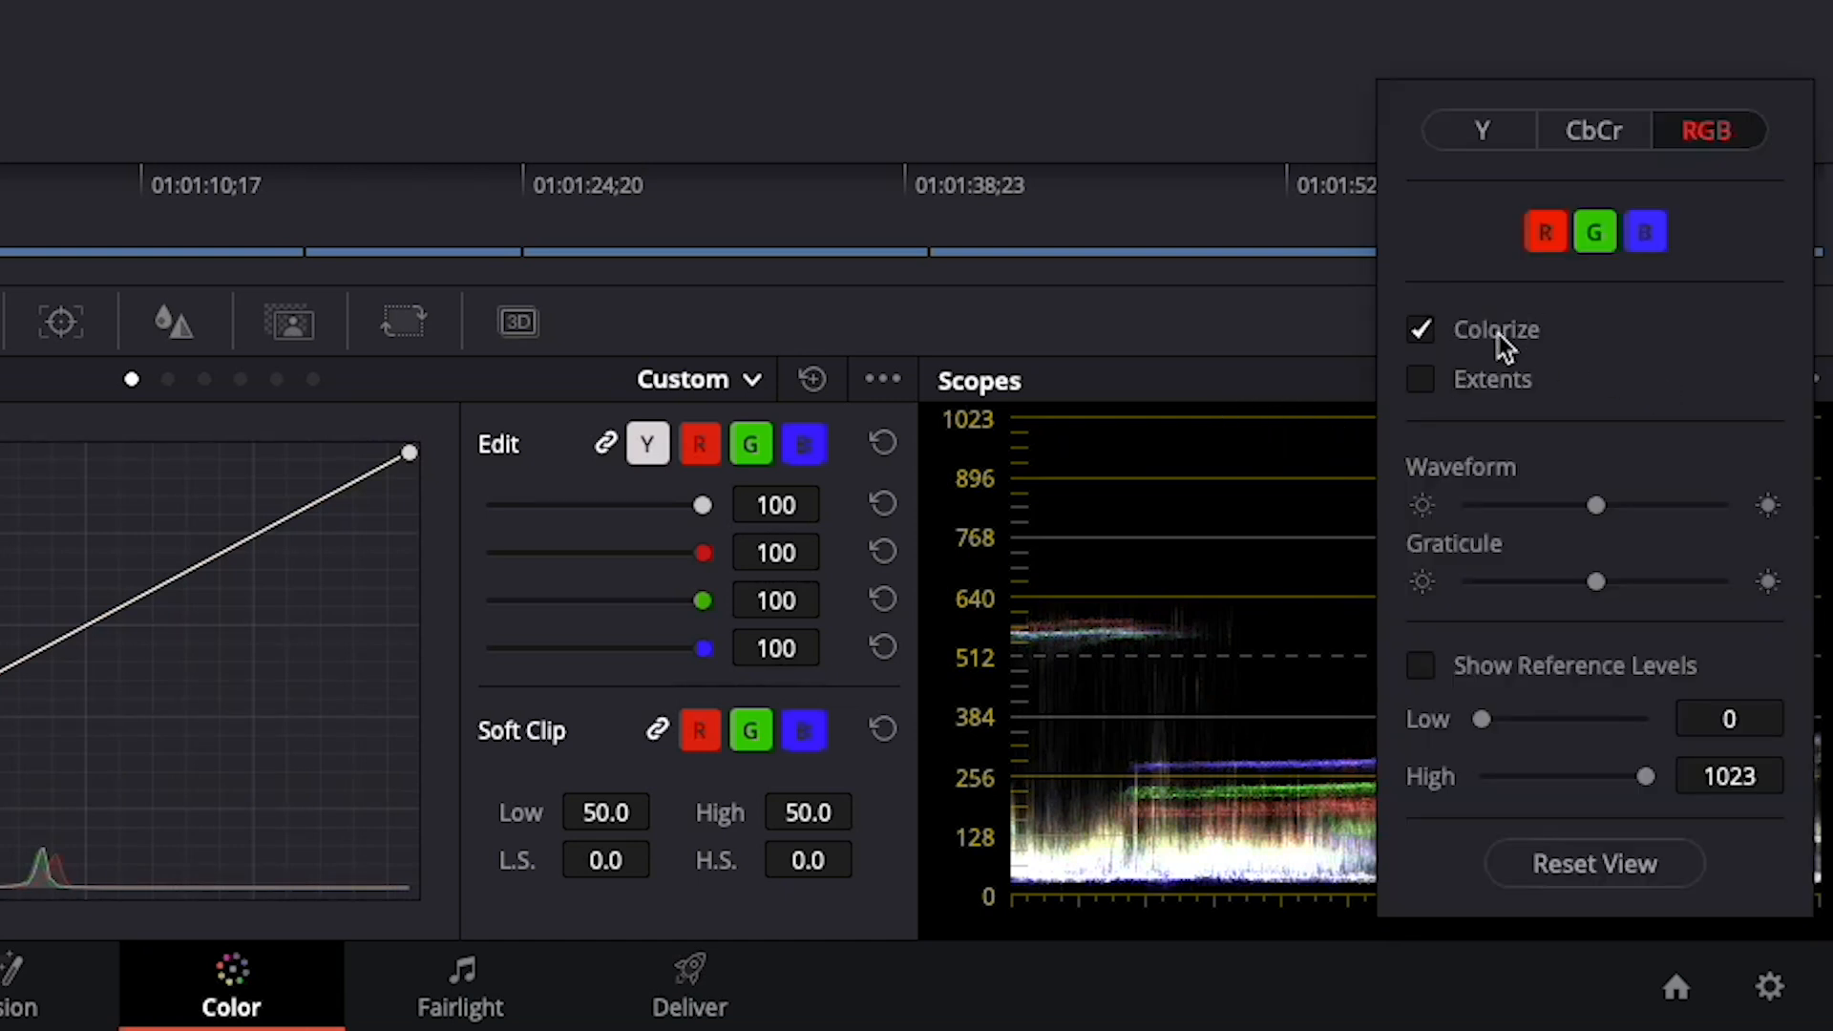
{"action": "left_click", "coordinate": [1262, 355]}
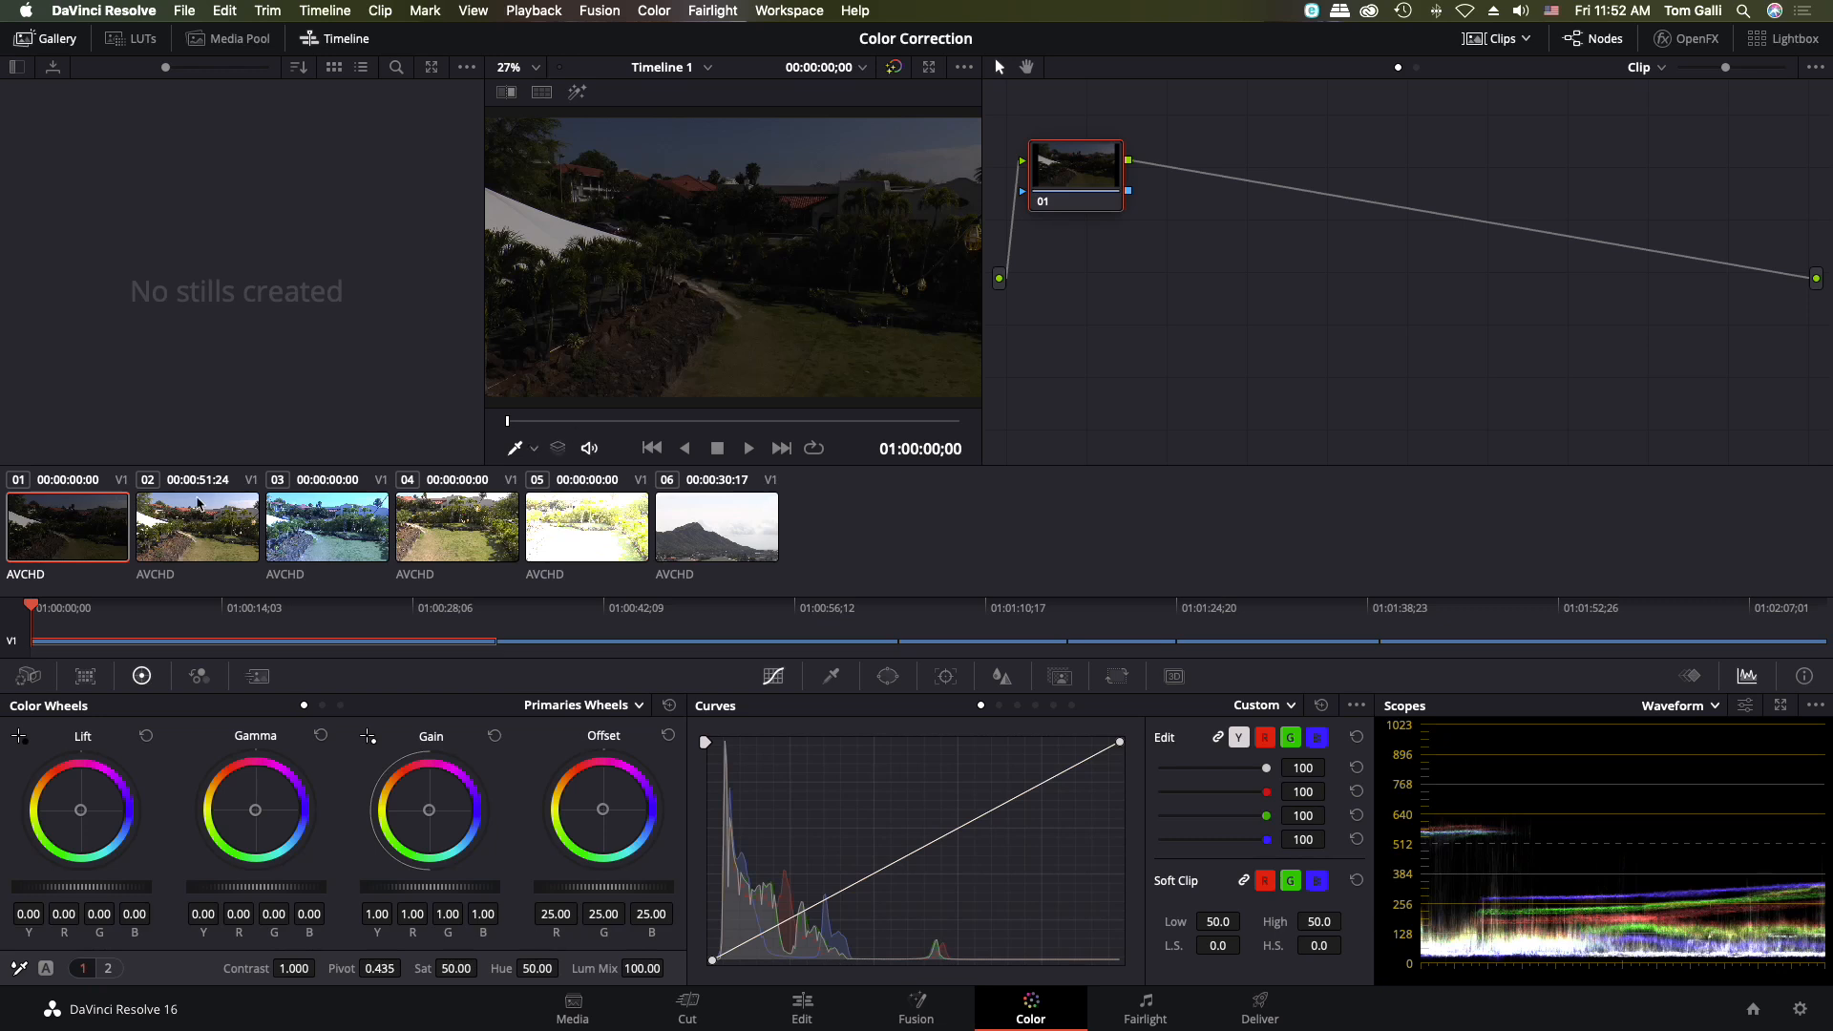
Step: Select clip 02, set the scope to Parade, and compare the parade displays of clips 01 and 02
{"action": "left_click", "coordinate": [189, 526]}
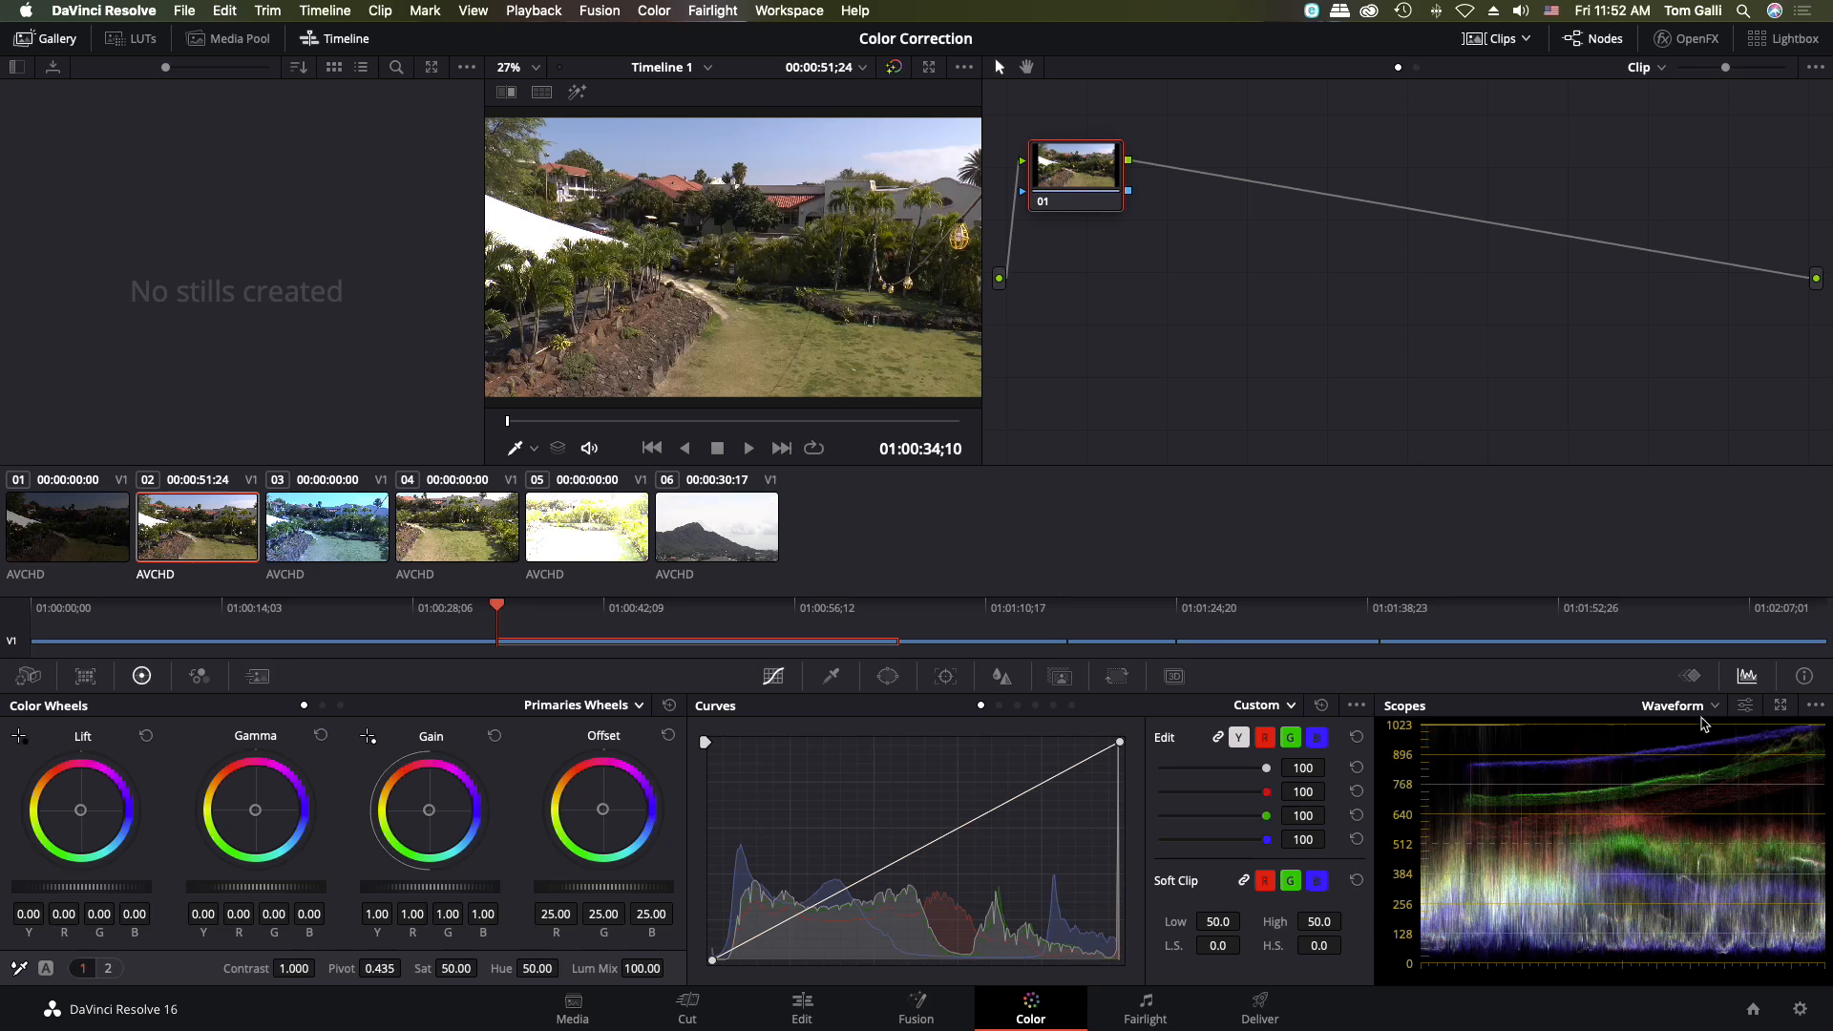
{"action": "left_click", "coordinate": [1716, 708]}
{"action": "left_click", "coordinate": [1708, 737]}
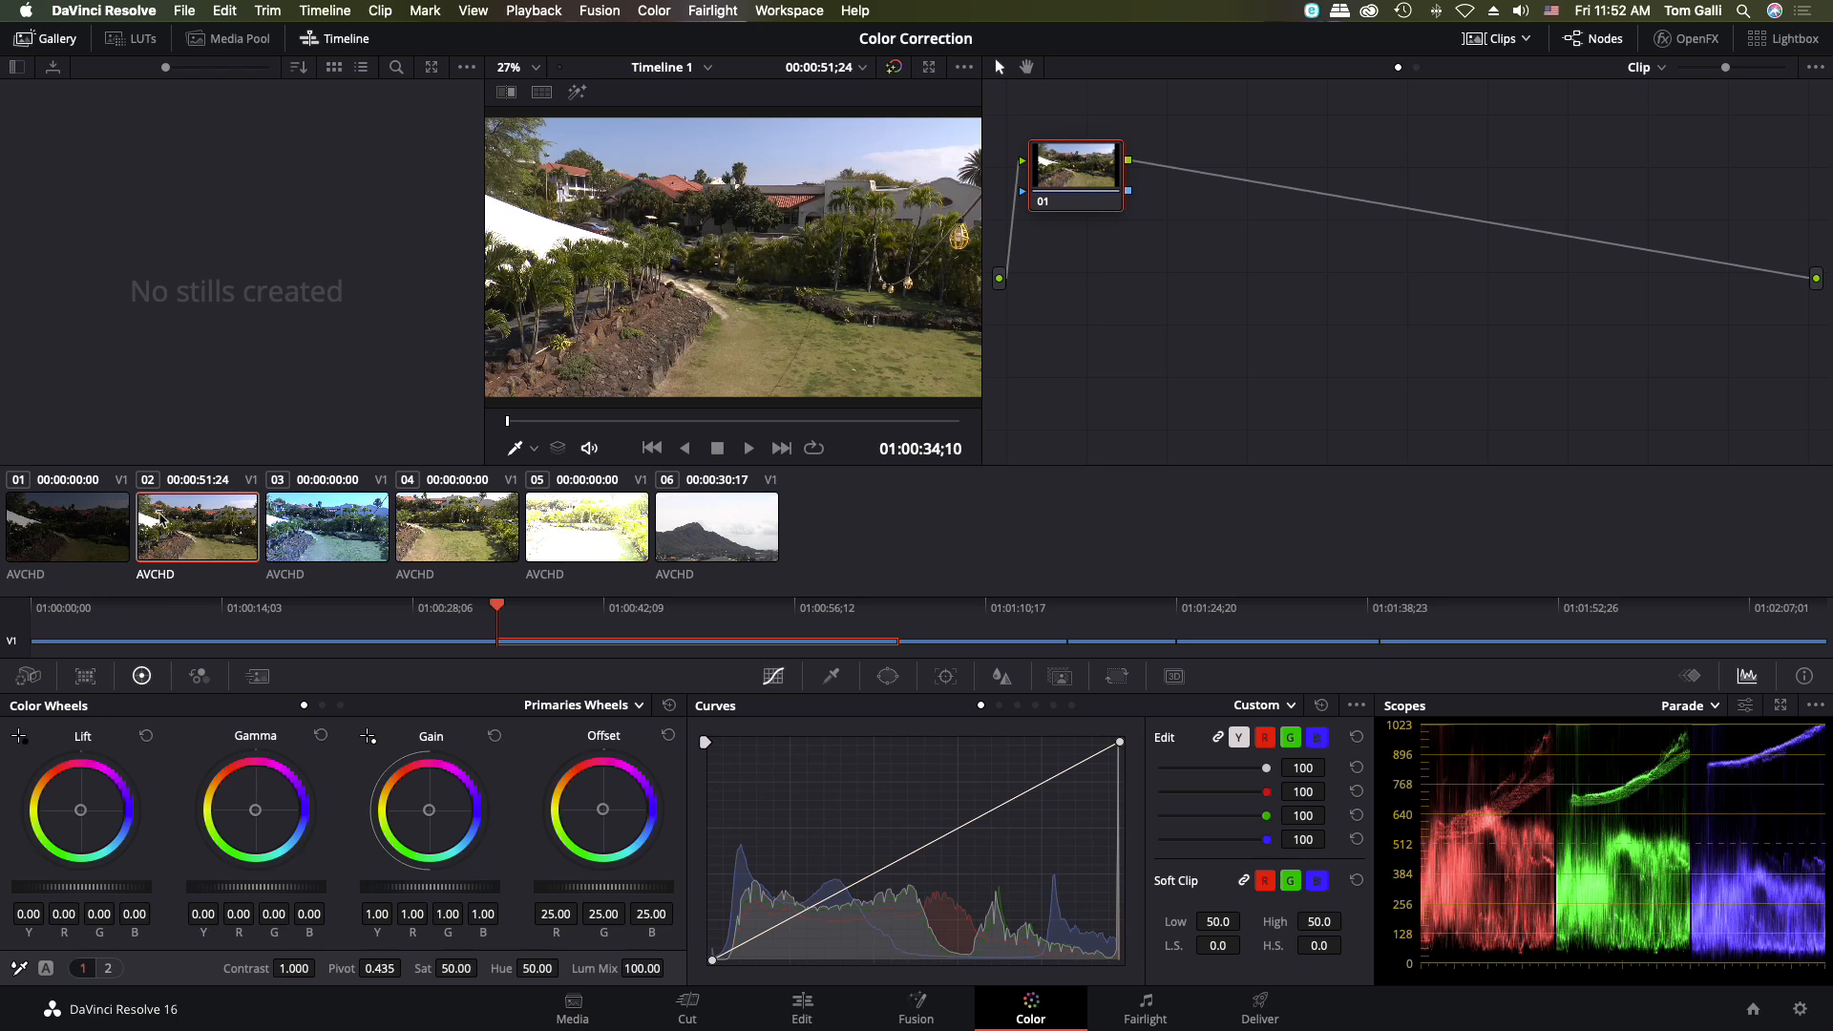
{"action": "left_click", "coordinate": [85, 524]}
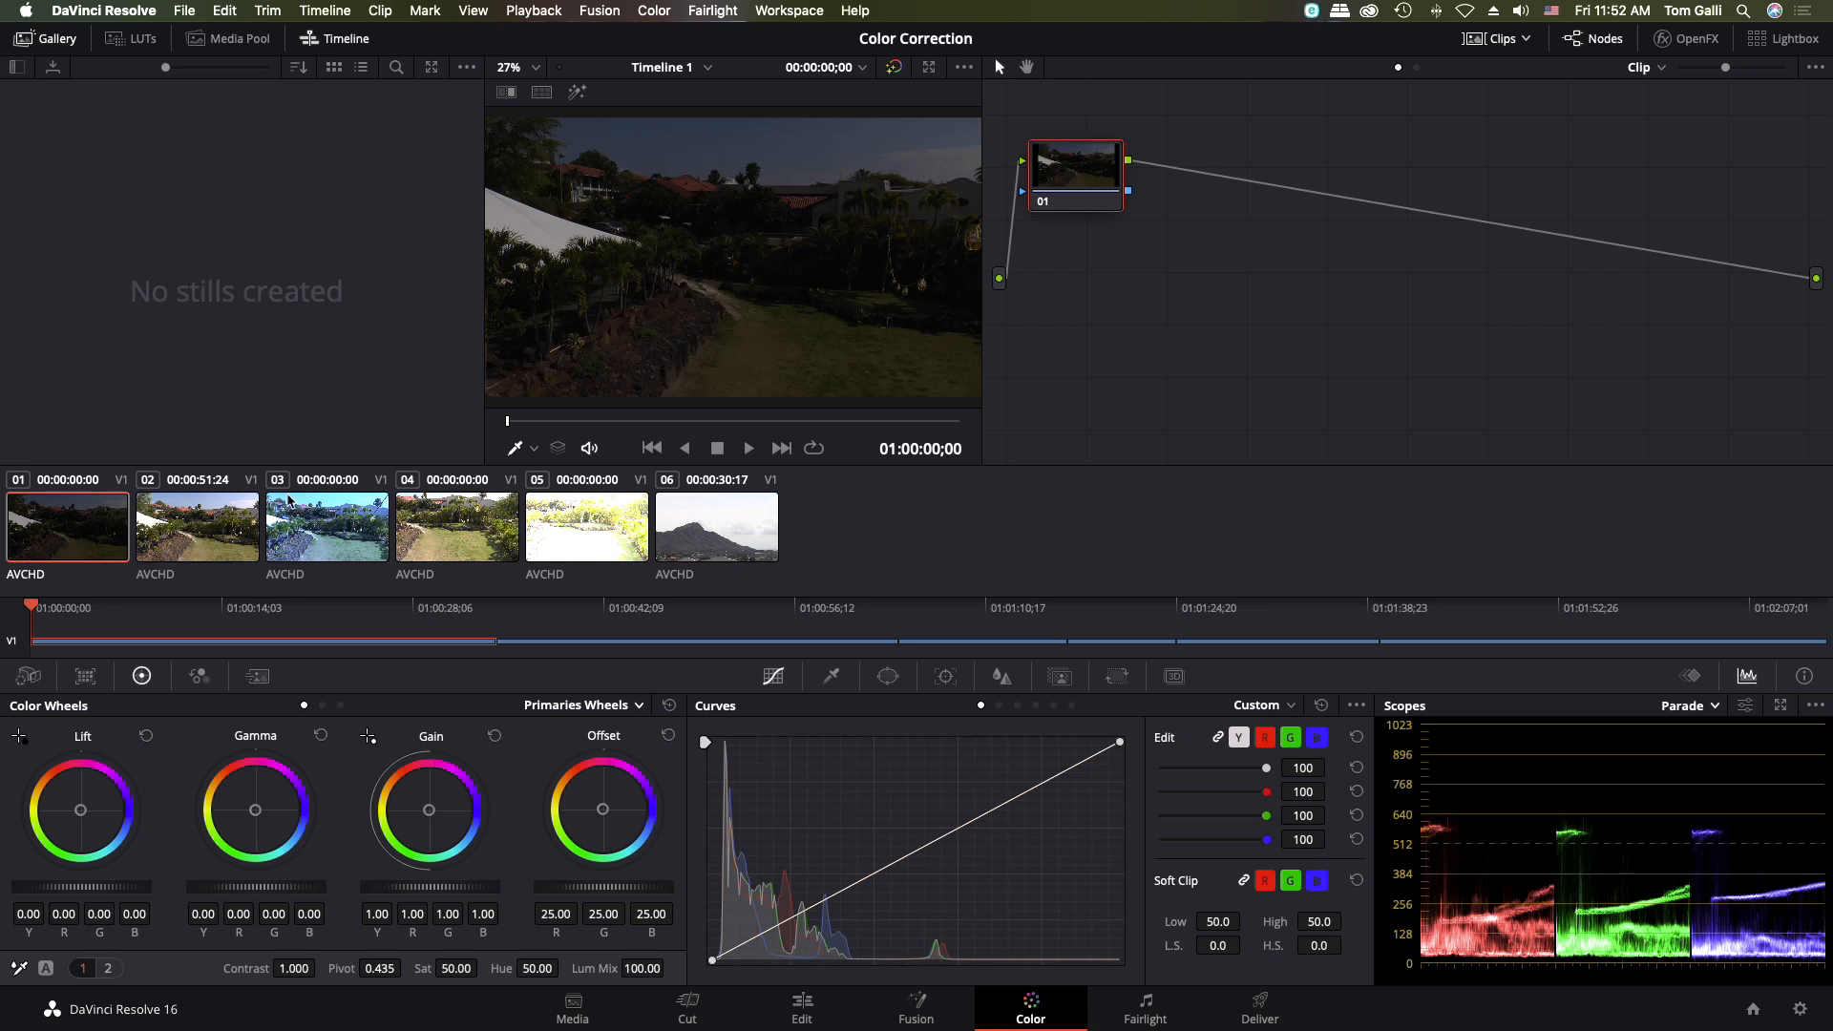
{"action": "left_click", "coordinate": [218, 536]}
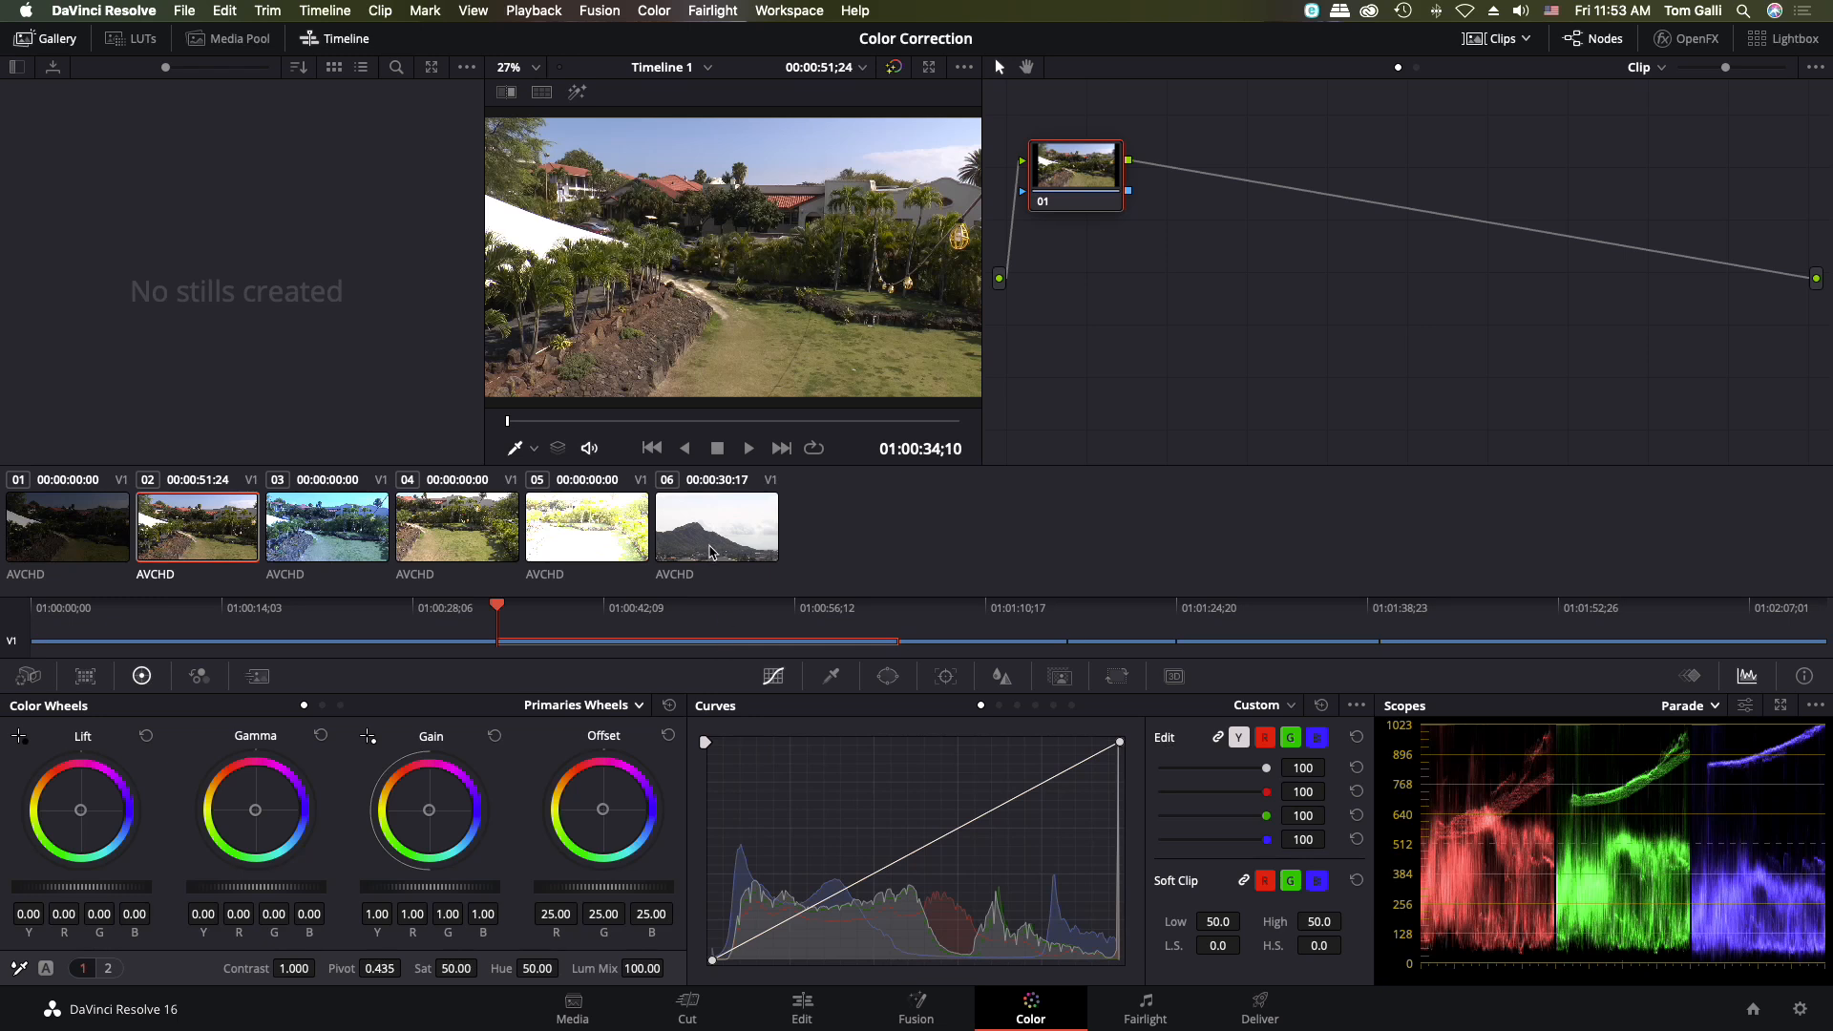
Step: Select clip 06 and play it while watching the parade scope, stopping at about 01:02:03;05
{"action": "left_click", "coordinate": [0, 72]}
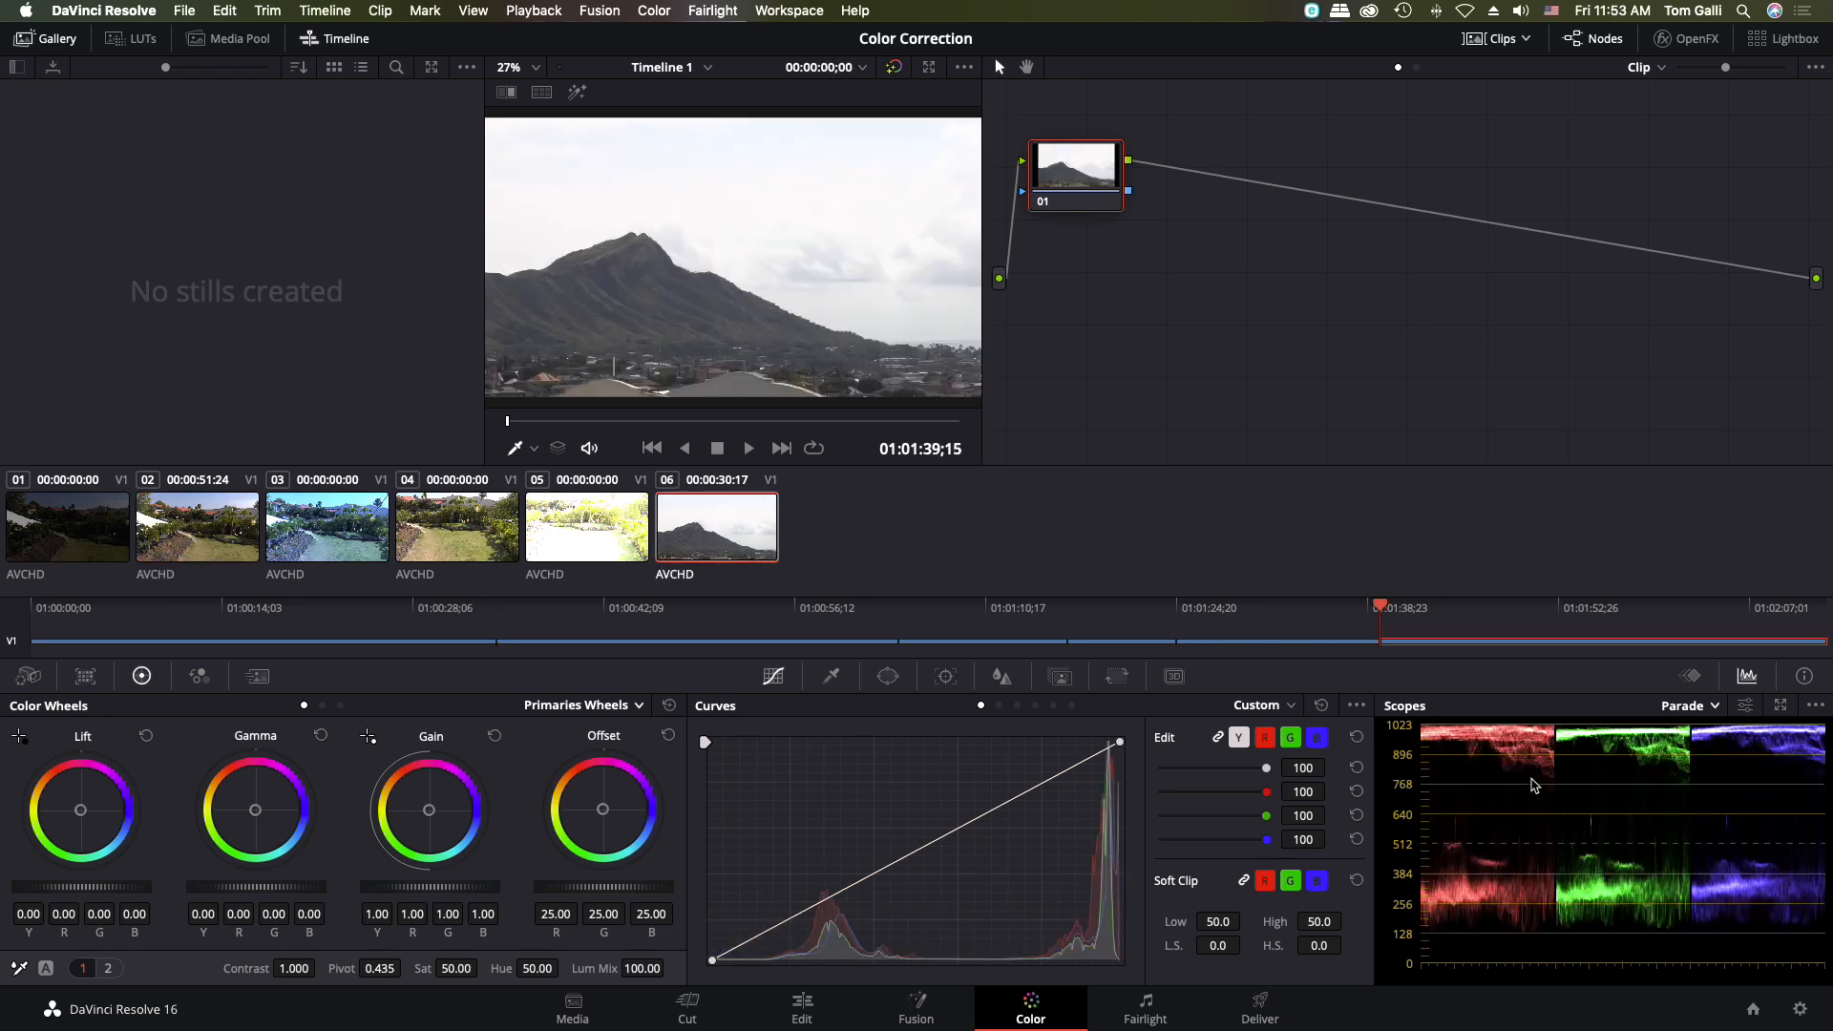
{"action": "key", "text": "space"}
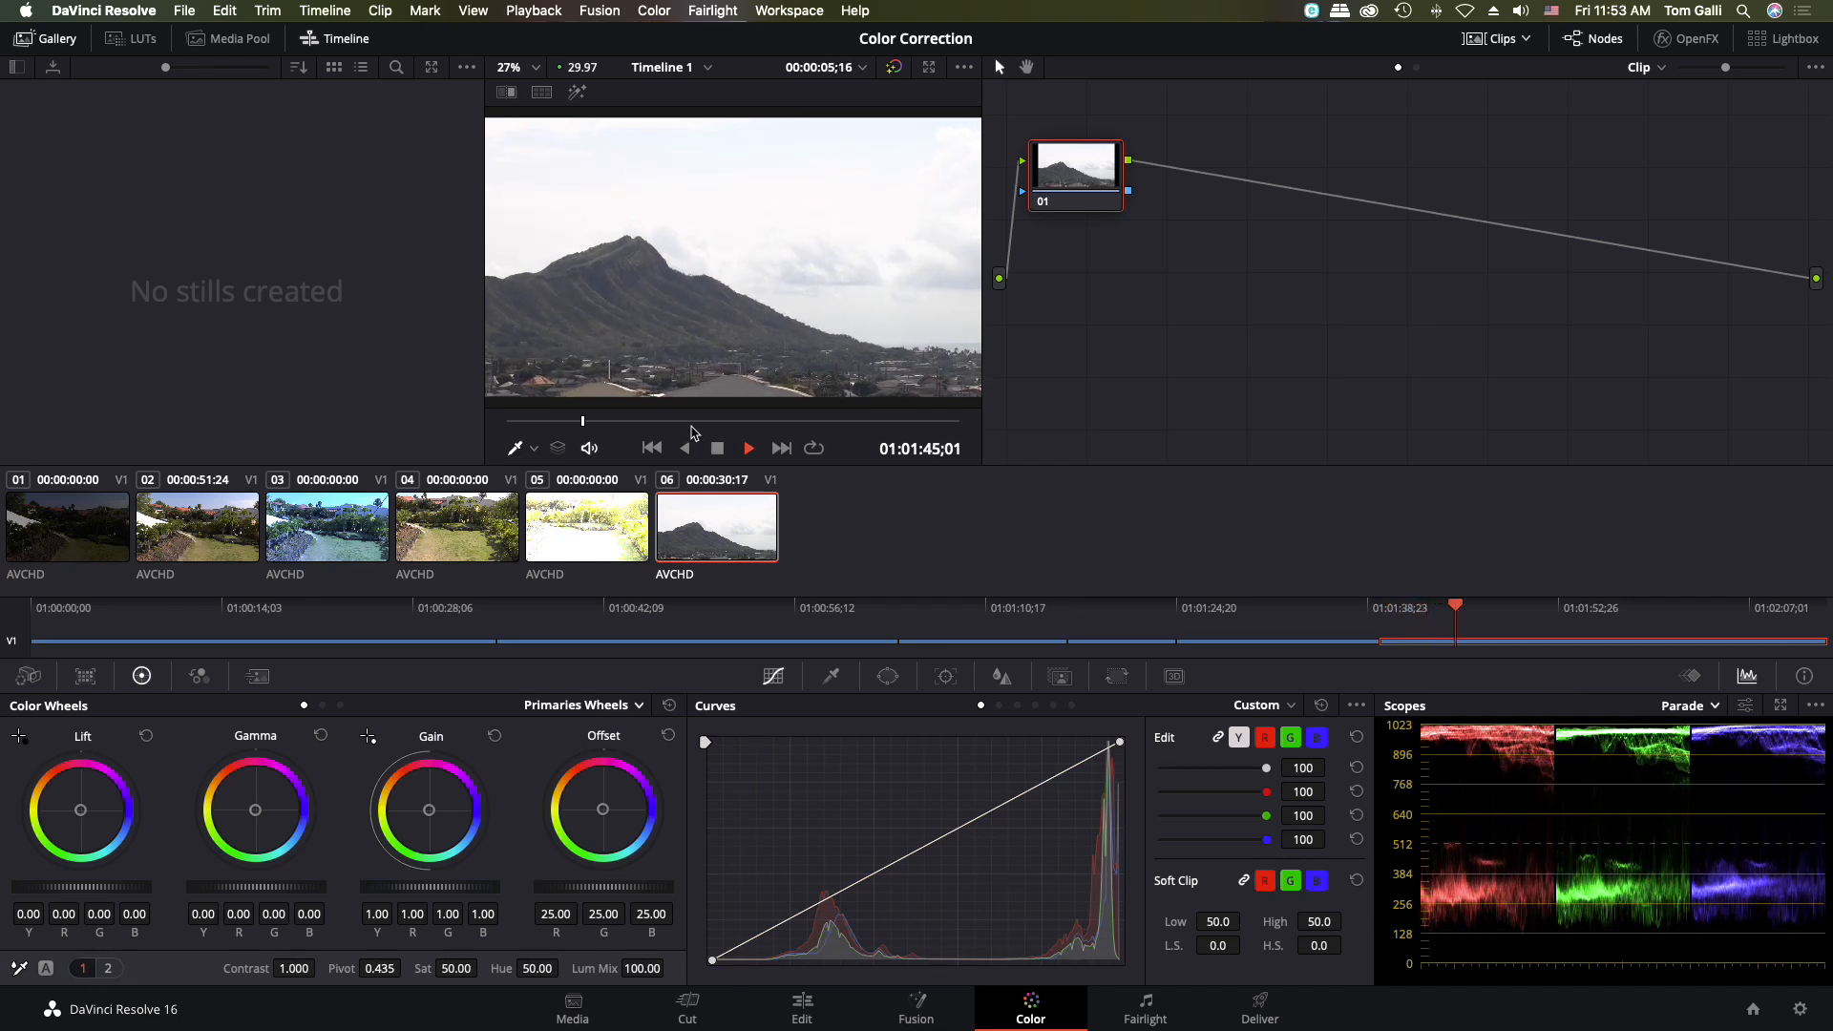
{"action": "left_click", "coordinate": [692, 421]}
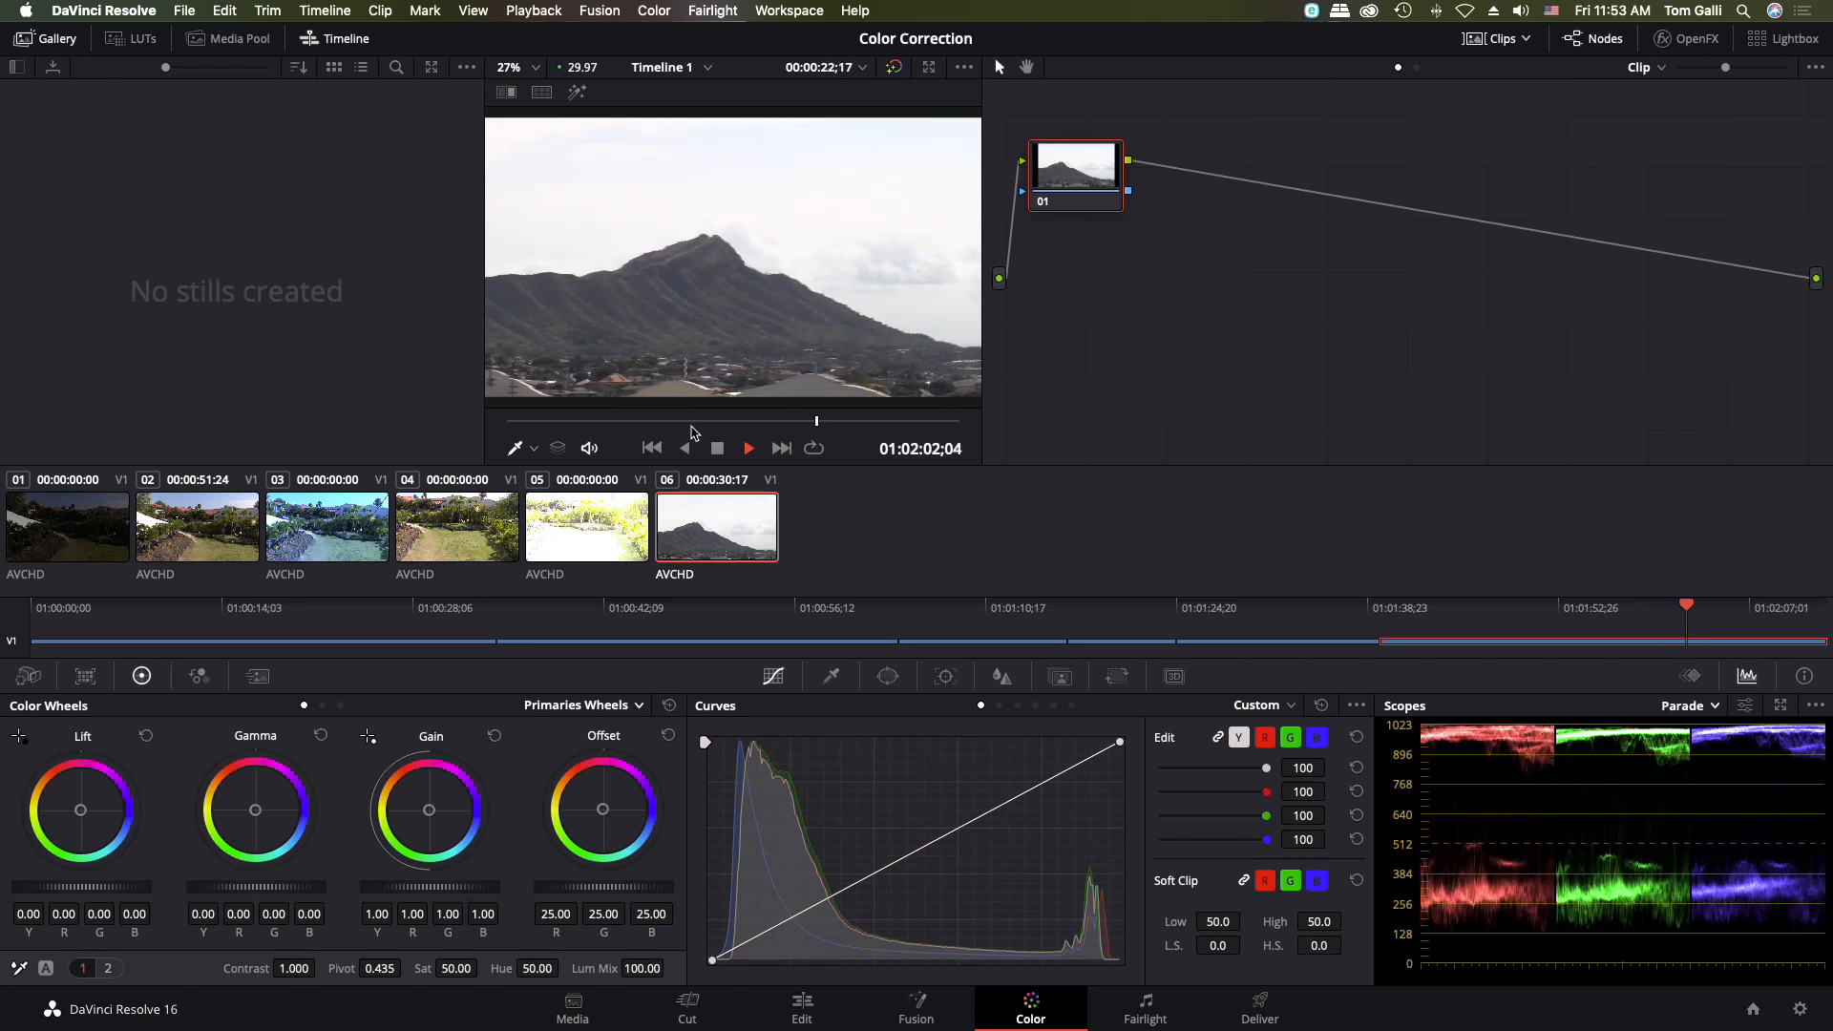
{"action": "key", "text": "space"}
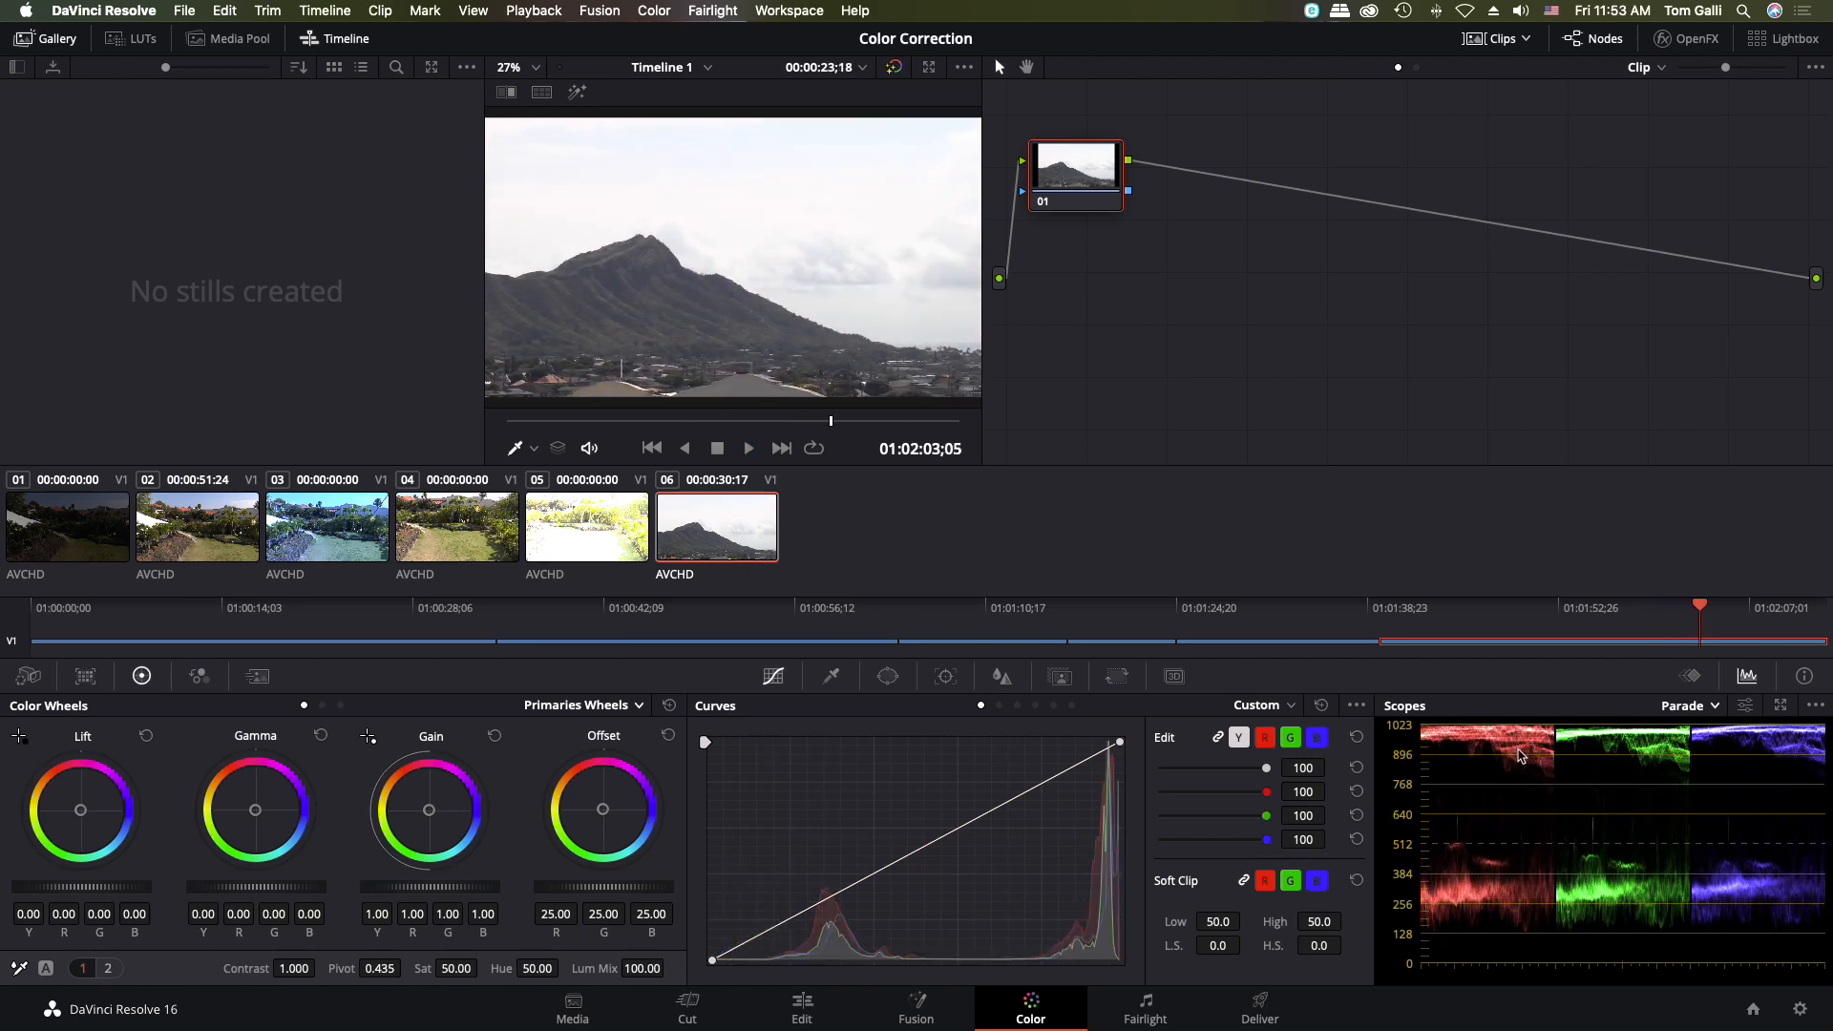